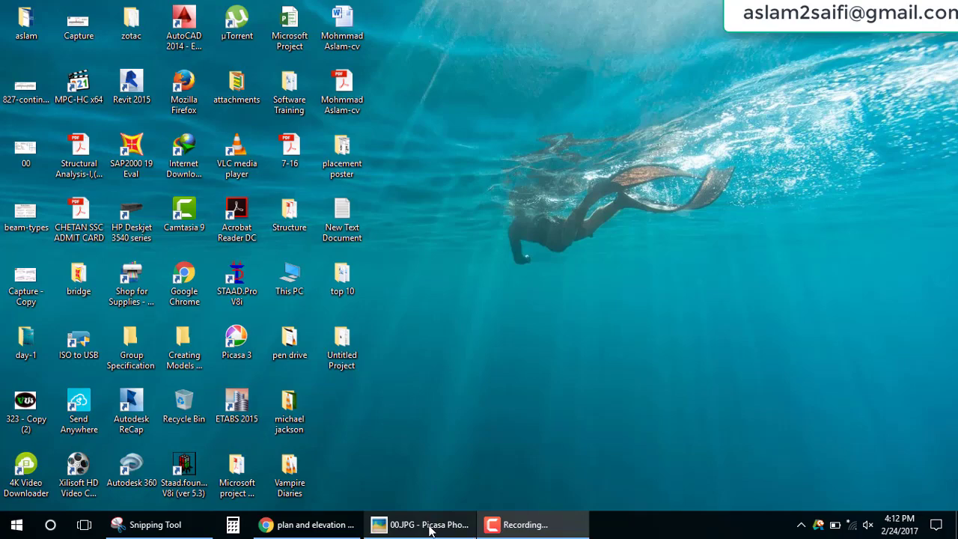
- Zoom through the plan image's column, beam and 10/3 kN/m² load specifications, then close the viewer
click(429, 524)
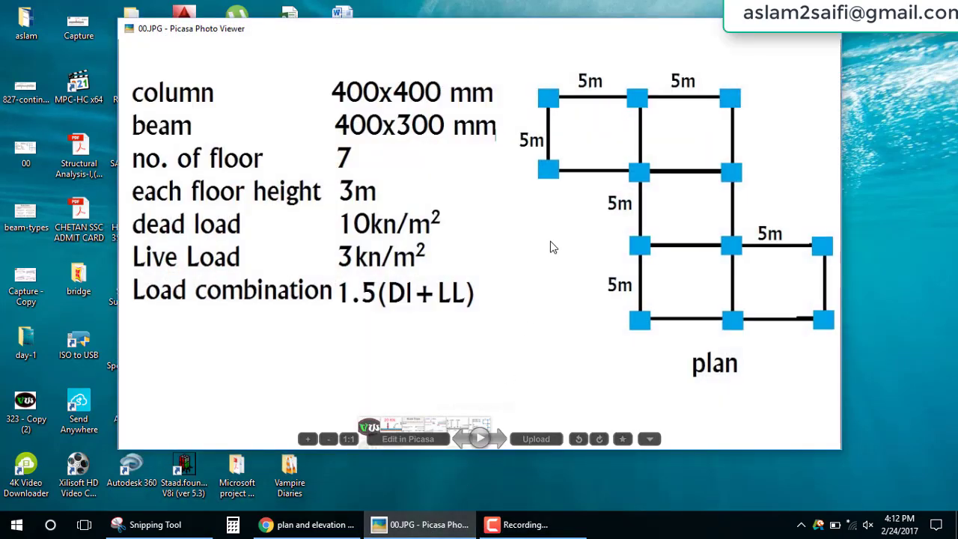
scroll(550, 247, down, 1)
scroll(550, 247, down, 1)
scroll(554, 254, down, 2)
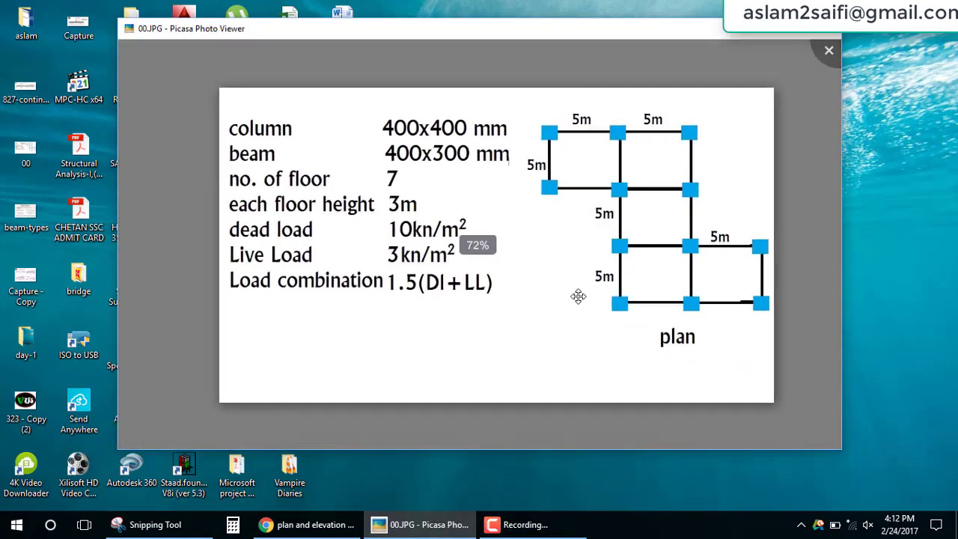
scroll(577, 299, up, 2)
scroll(575, 300, up, 1)
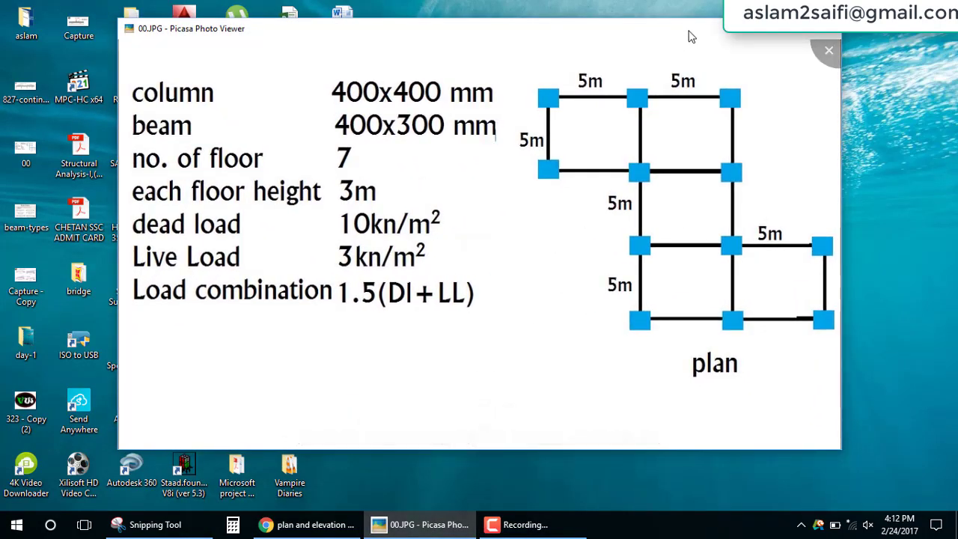
scroll(583, 197, up, 1)
scroll(582, 198, up, 1)
scroll(585, 198, up, 1)
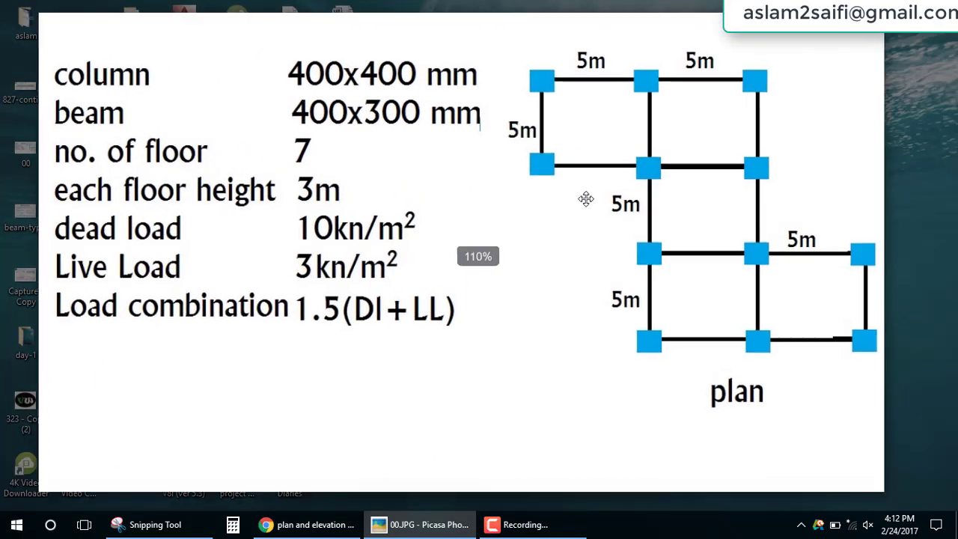
scroll(585, 199, up, 1)
scroll(585, 198, down, 1)
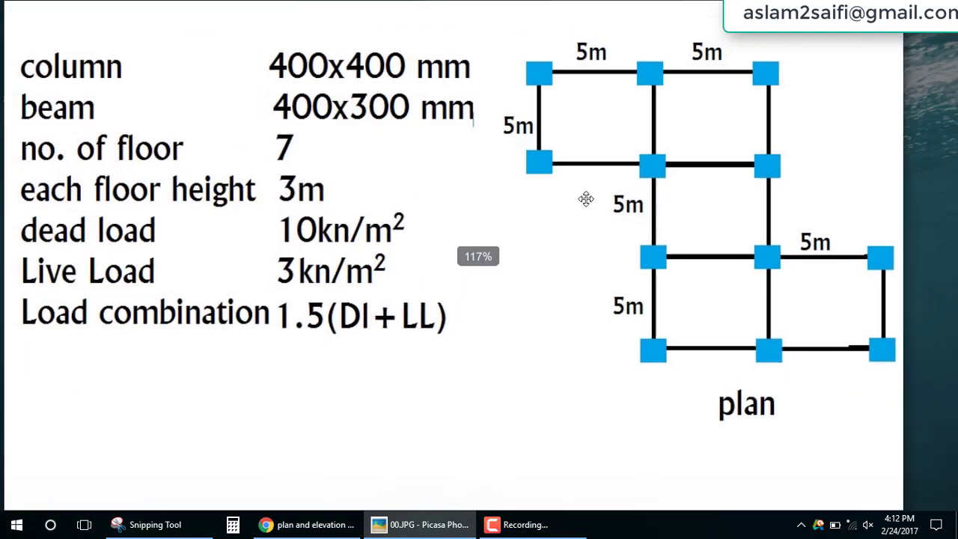
scroll(586, 199, down, 1)
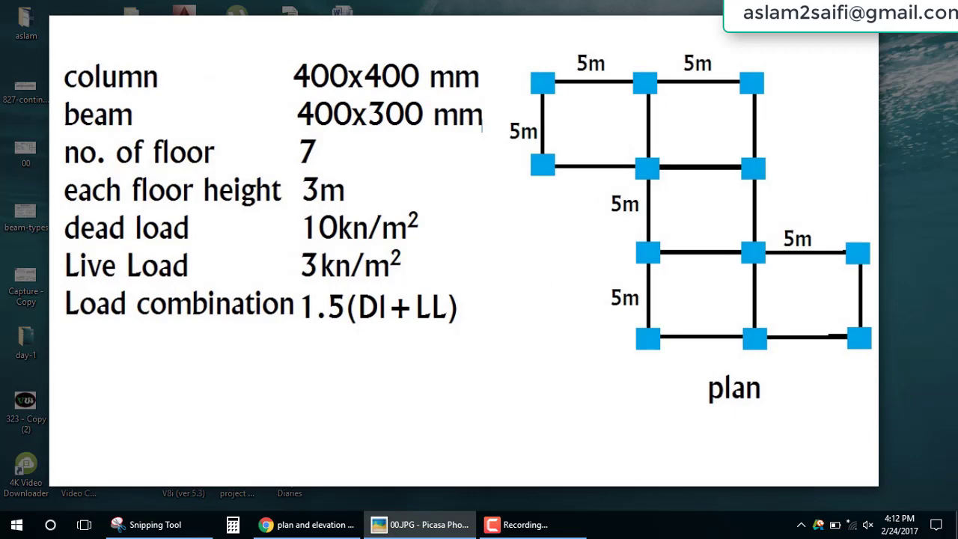
key(Escape)
- Launch STAAD.Pro as administrator and start a new Space-type project
click(251, 293)
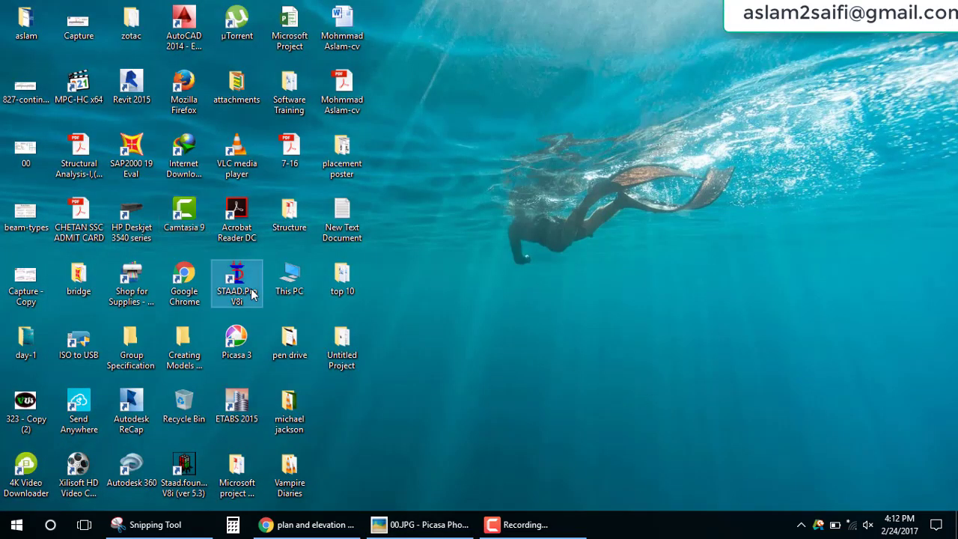
right_click(251, 294)
click(285, 212)
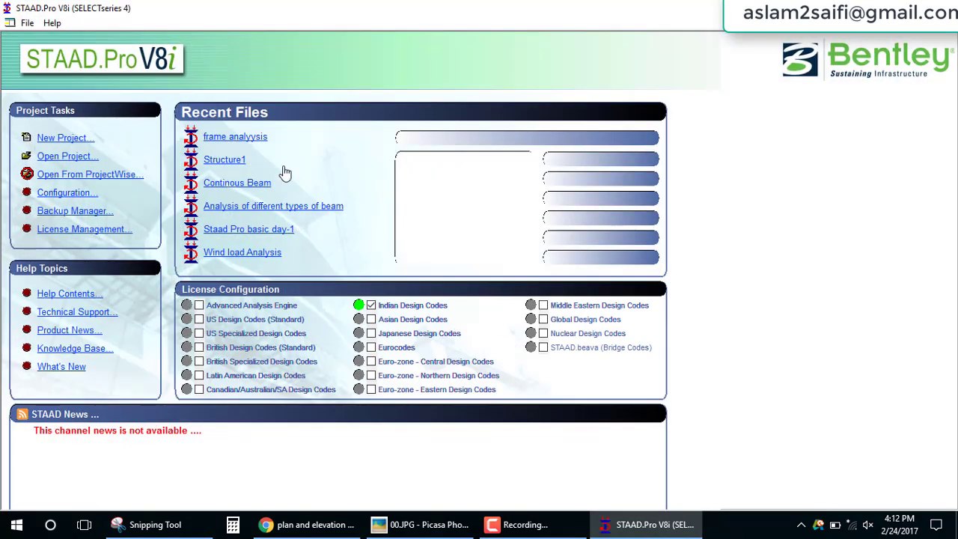
click(52, 139)
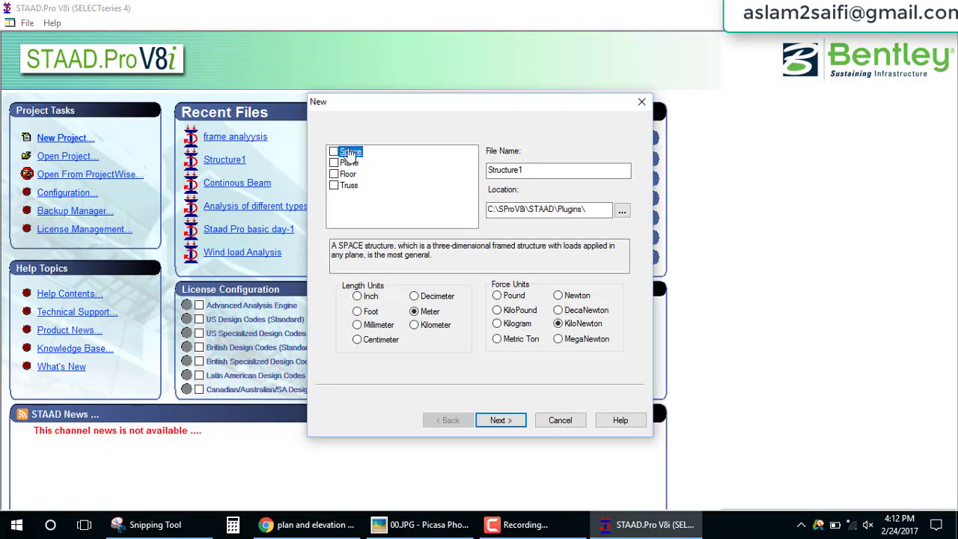
click(350, 153)
- Name the file 'multi-story building analysis', keep metre/kilonewton units, and finish setup with Add Beam
double_click(488, 171)
key(BackSpace)
key(ctrl+z)
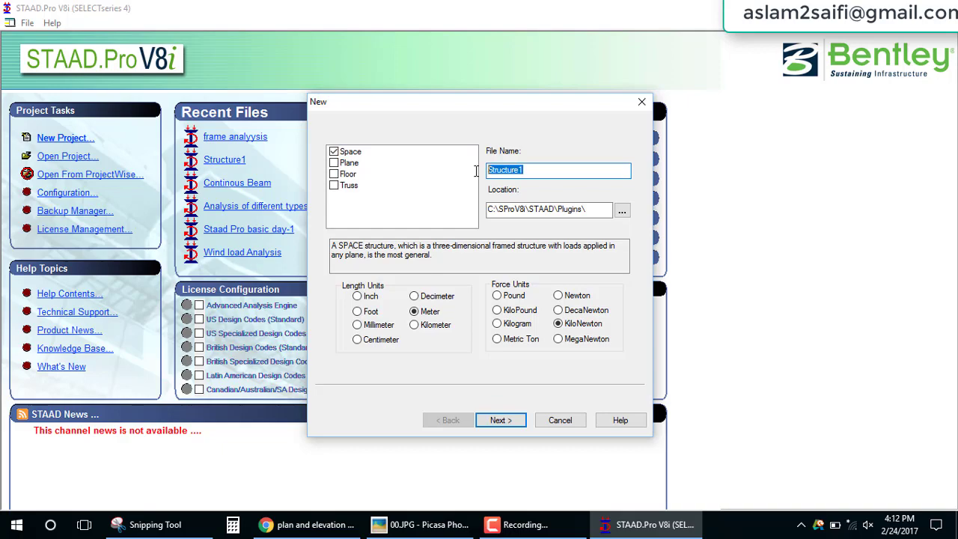
text(multy)
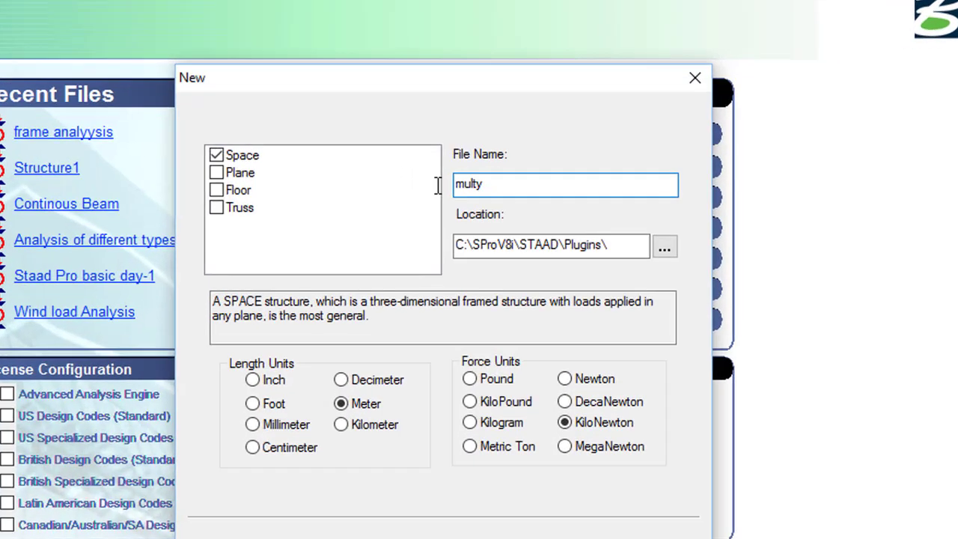
key(BackSpace)
text(i)
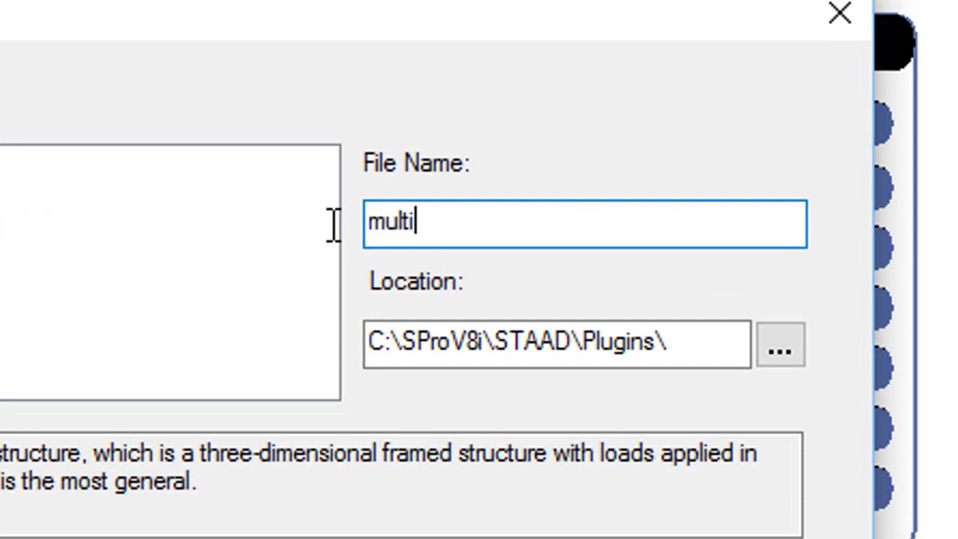
text(-st)
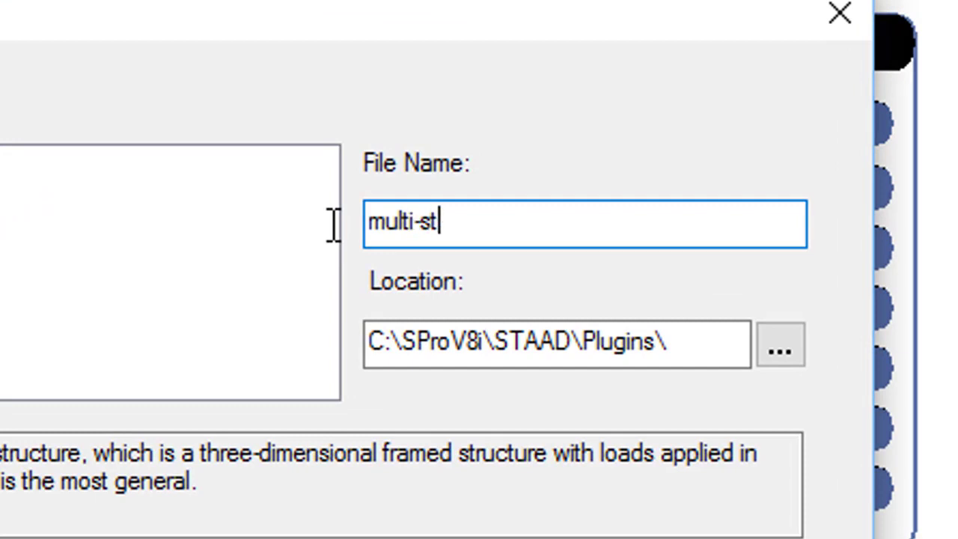
text(ory)
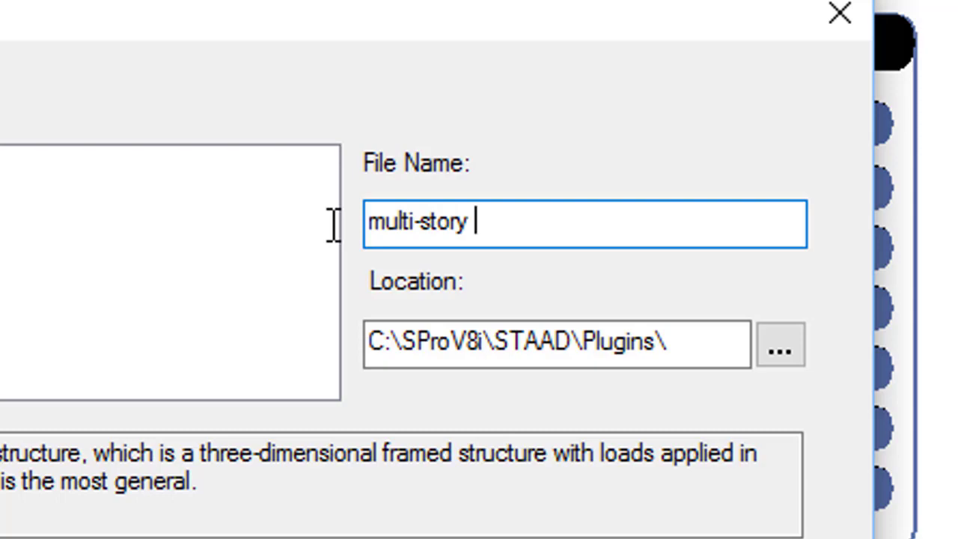
text( building analysis)
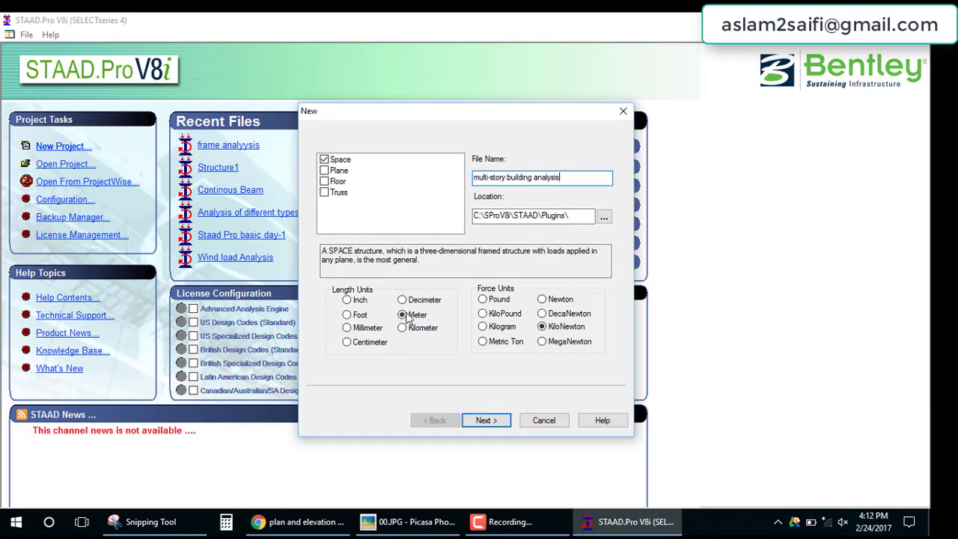
click(549, 325)
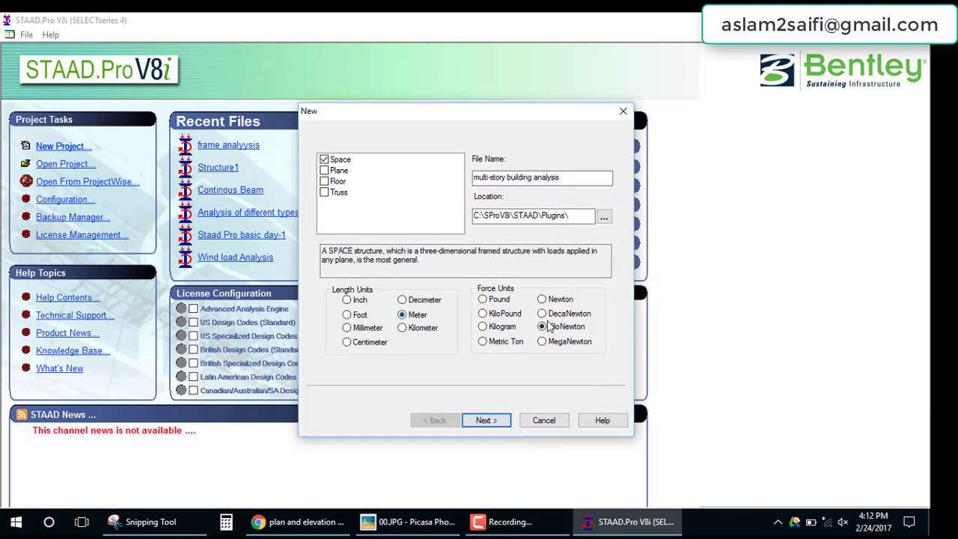
click(493, 423)
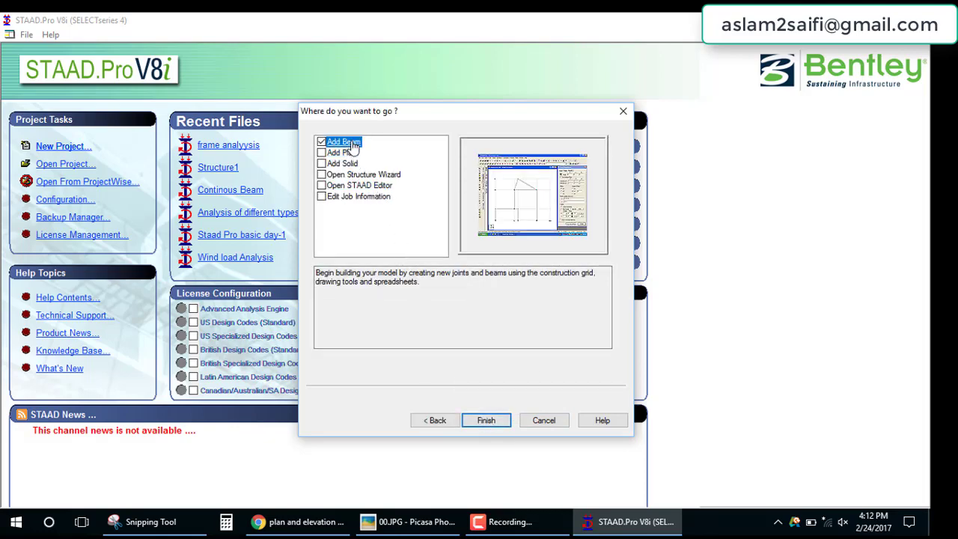
click(487, 420)
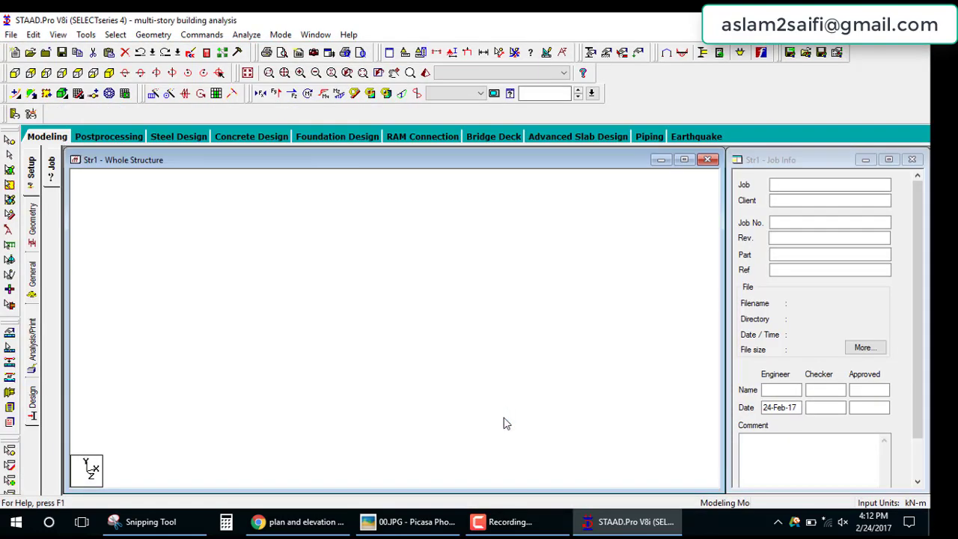
- Glance at the plan image again, close it, and show the desktop
click(445, 524)
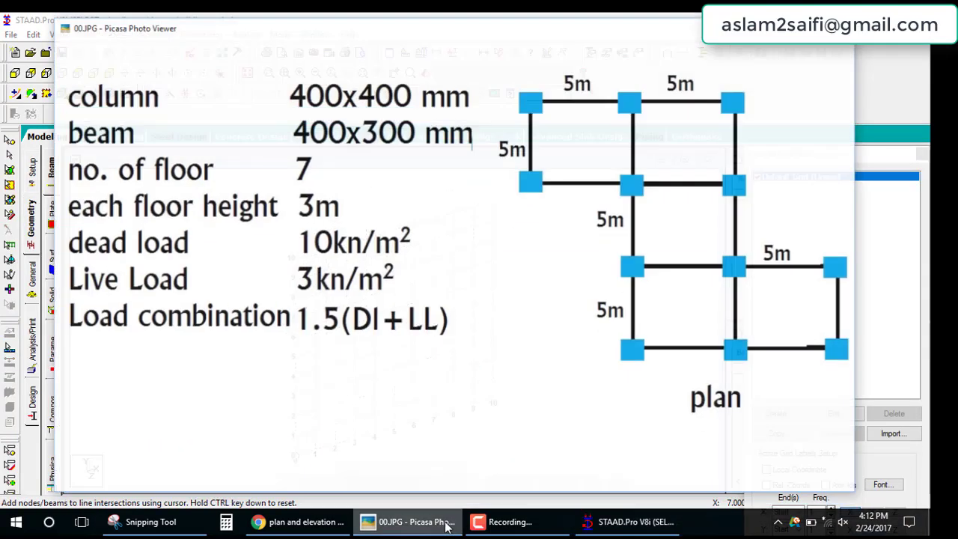
key(Escape)
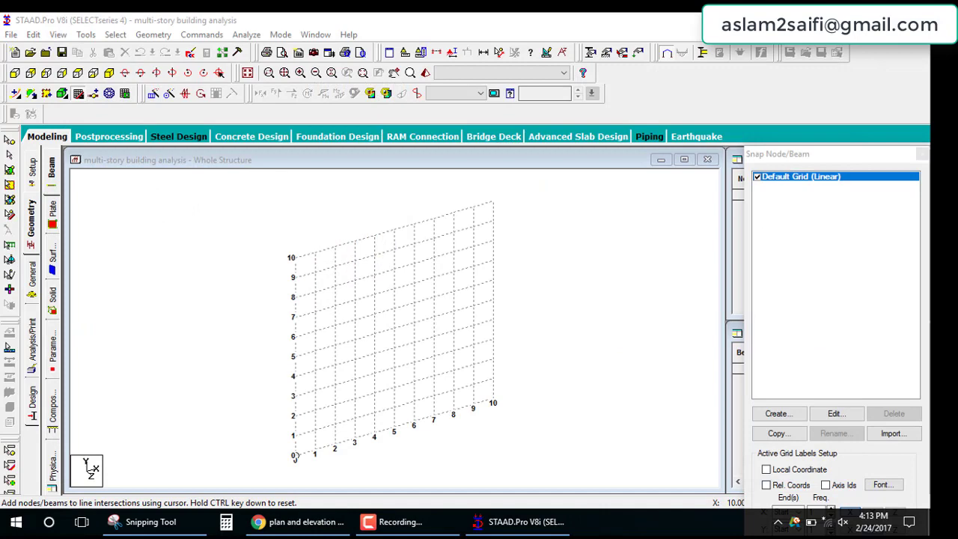
key(super+d)
- Open the plan image in Paint and sketch red Z-axis arrow strokes, undoing the oversized ones
right_click(26, 161)
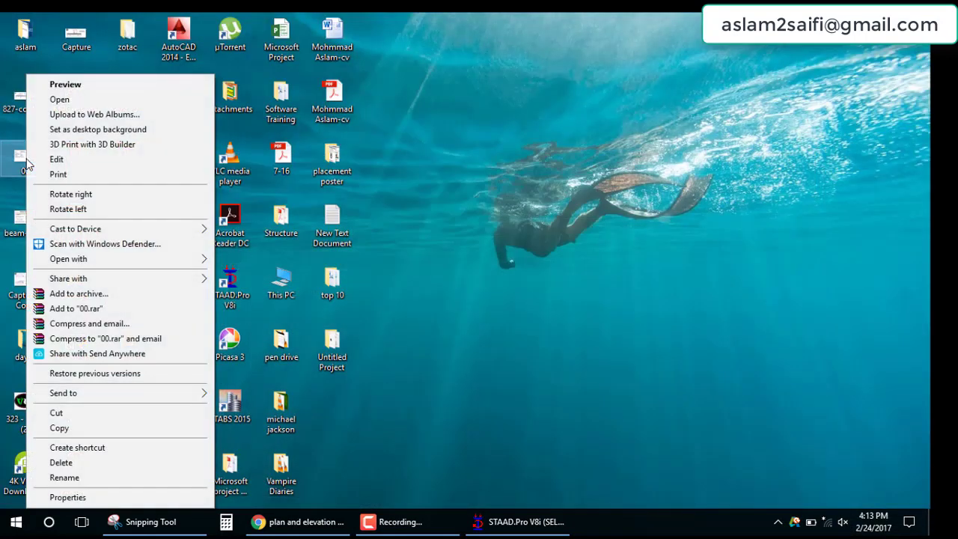
click(51, 158)
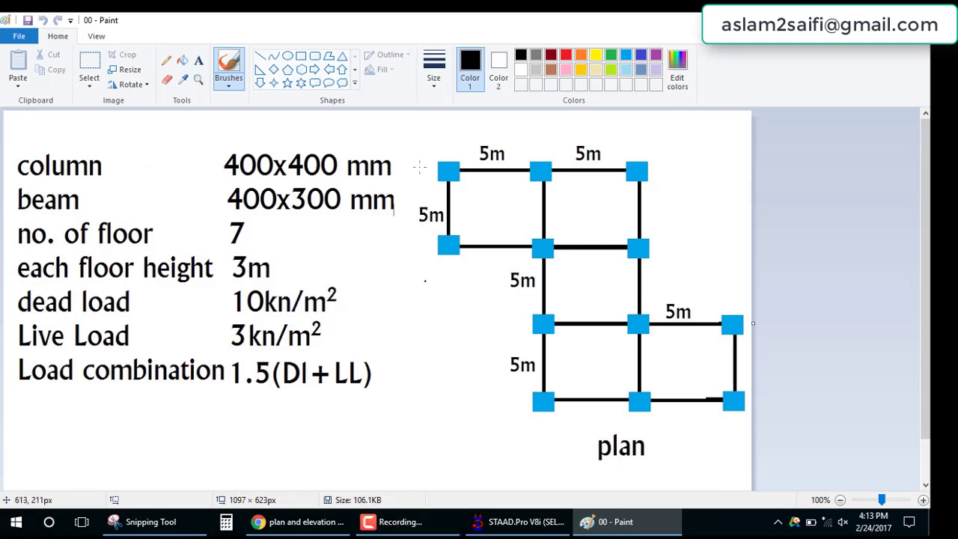
click(566, 58)
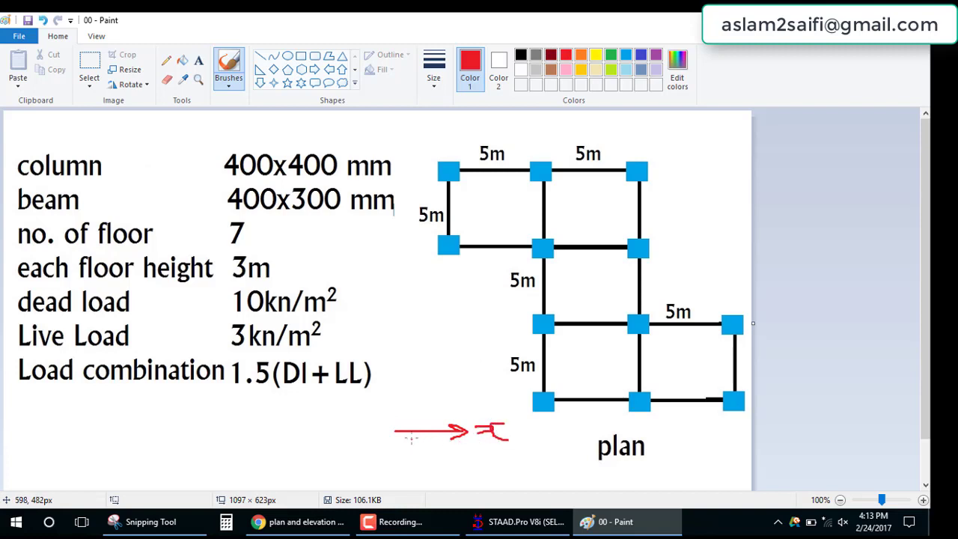
drag(402, 386, 413, 395)
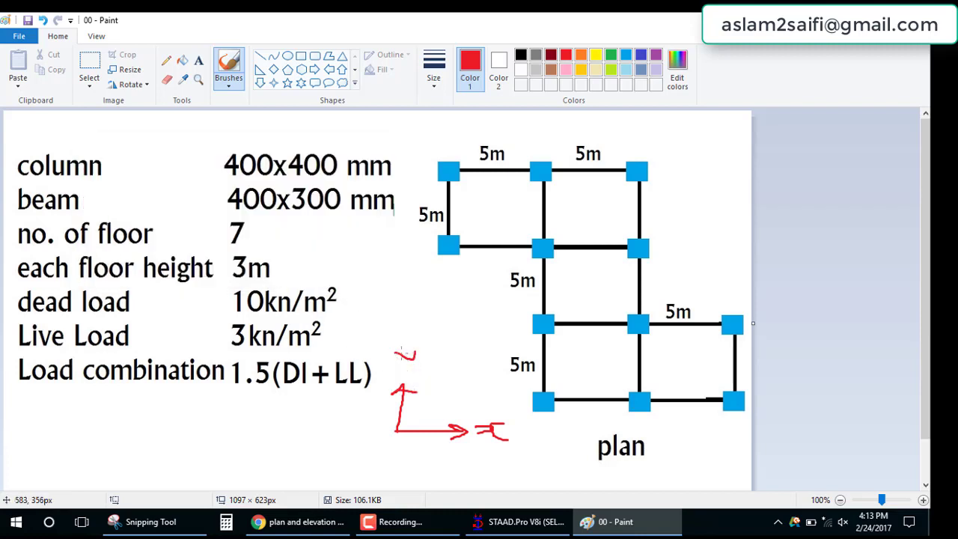
drag(425, 355, 452, 369)
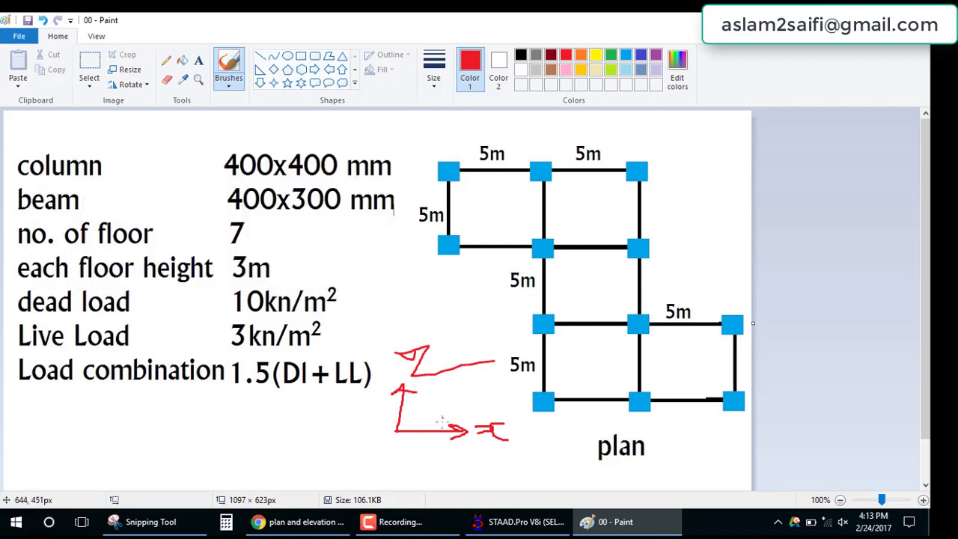
key(ctrl+z)
key(ctrl+z)
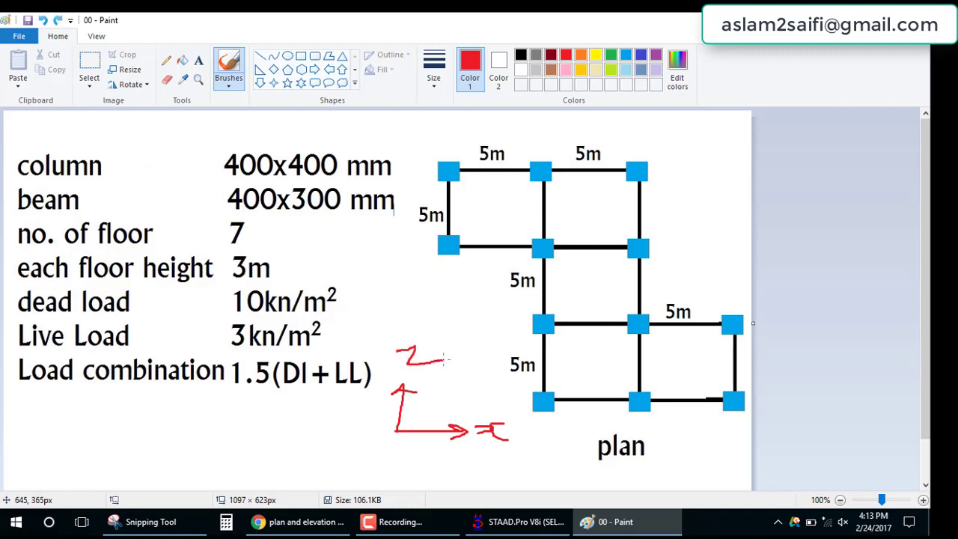
click(520, 524)
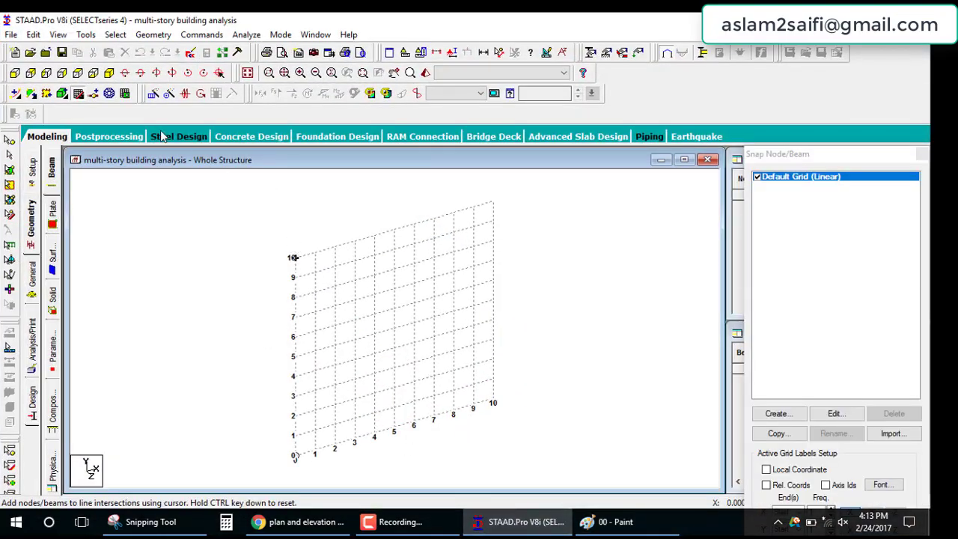
- Move the construction grid into the X-Z plane and view the model from above
click(835, 414)
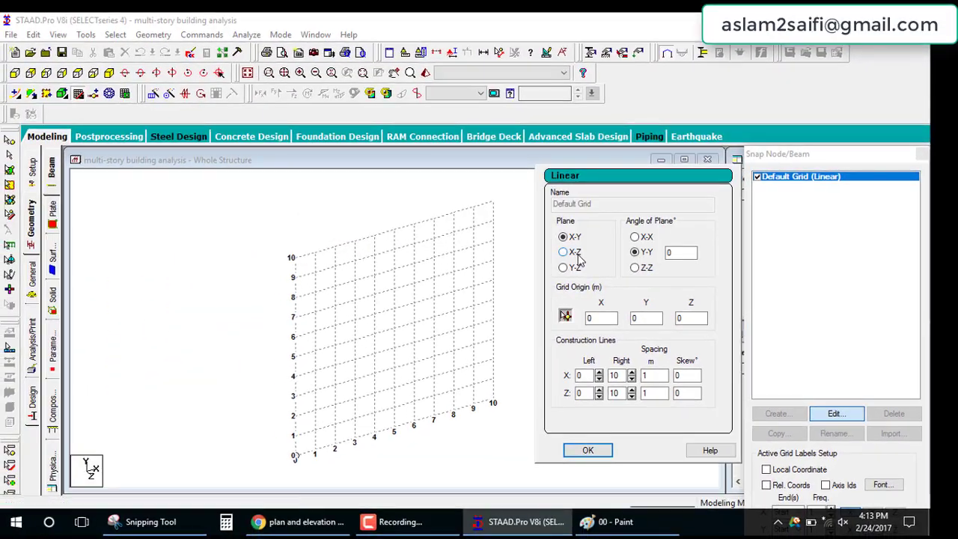
click(563, 252)
click(589, 451)
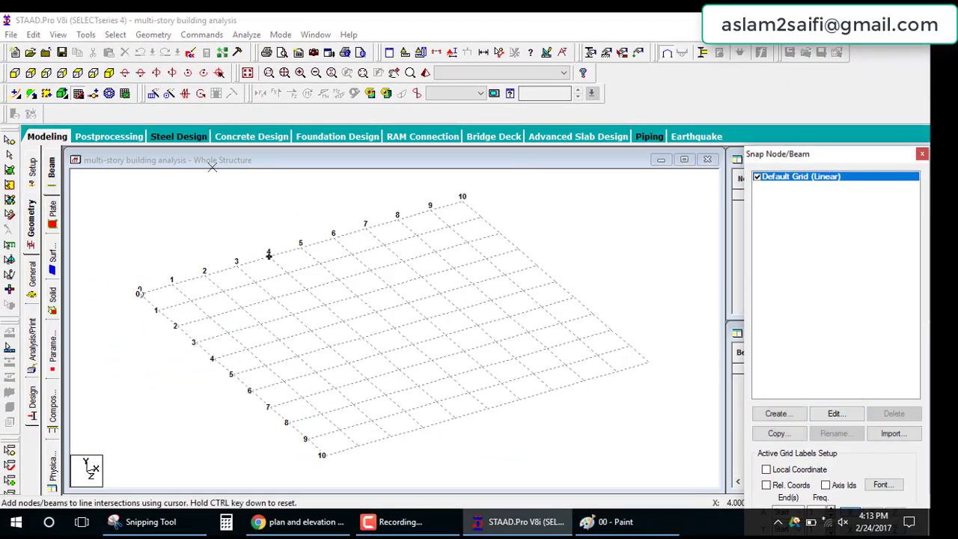
click(78, 73)
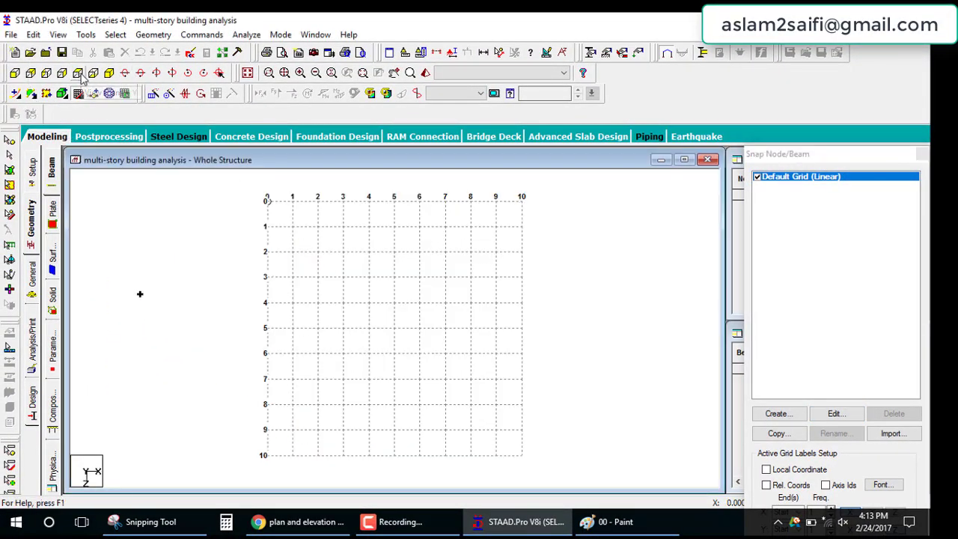
- Draw the top beam from grid point 0 through a node at 5 to 10, checking the plan
click(618, 523)
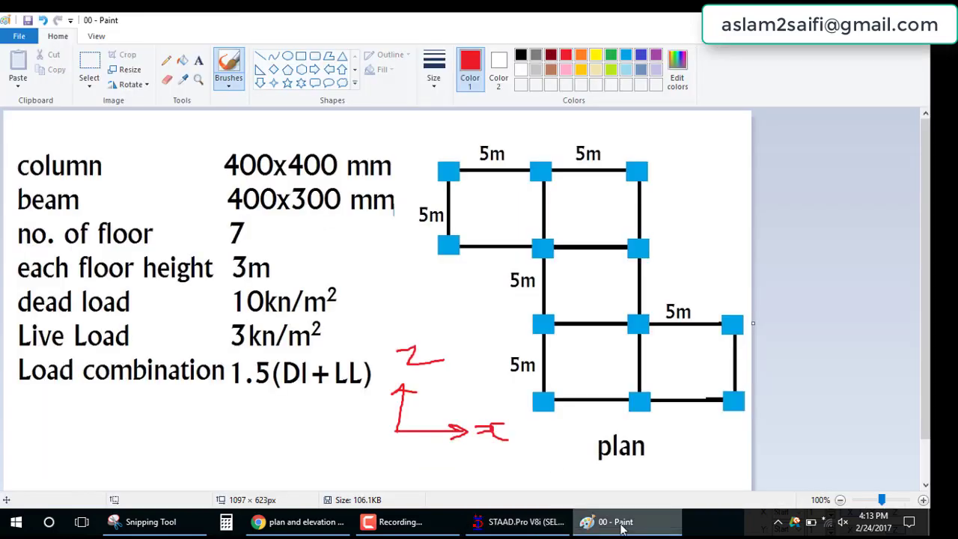
click(620, 526)
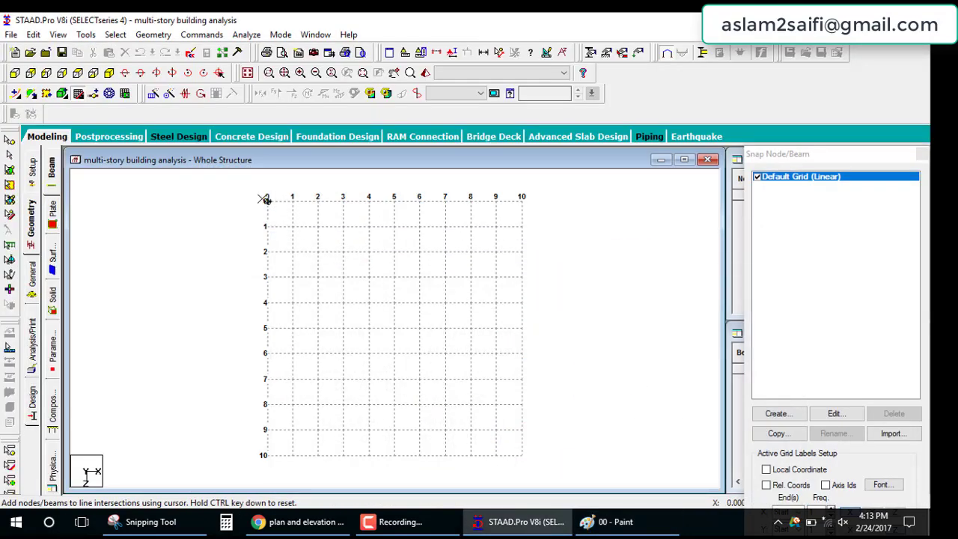
click(393, 199)
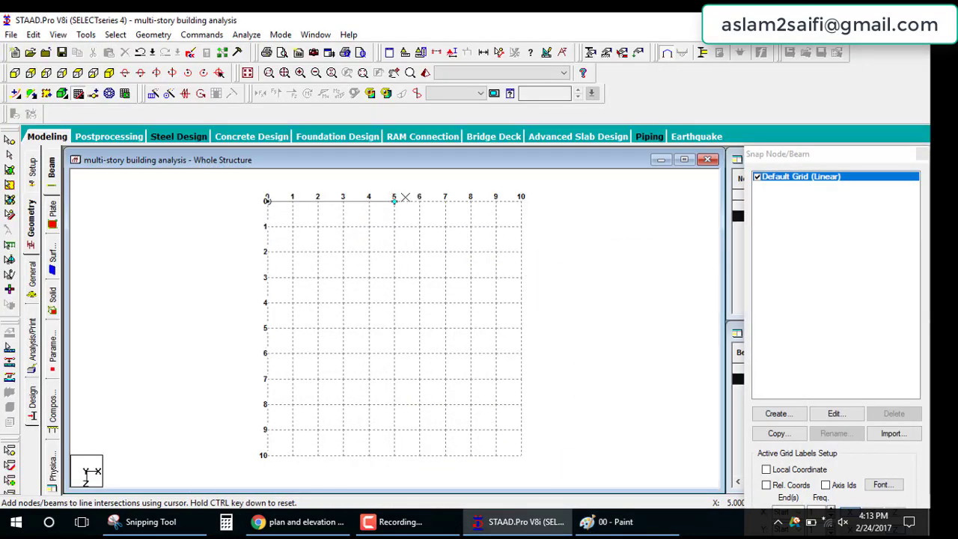
click(521, 197)
click(646, 527)
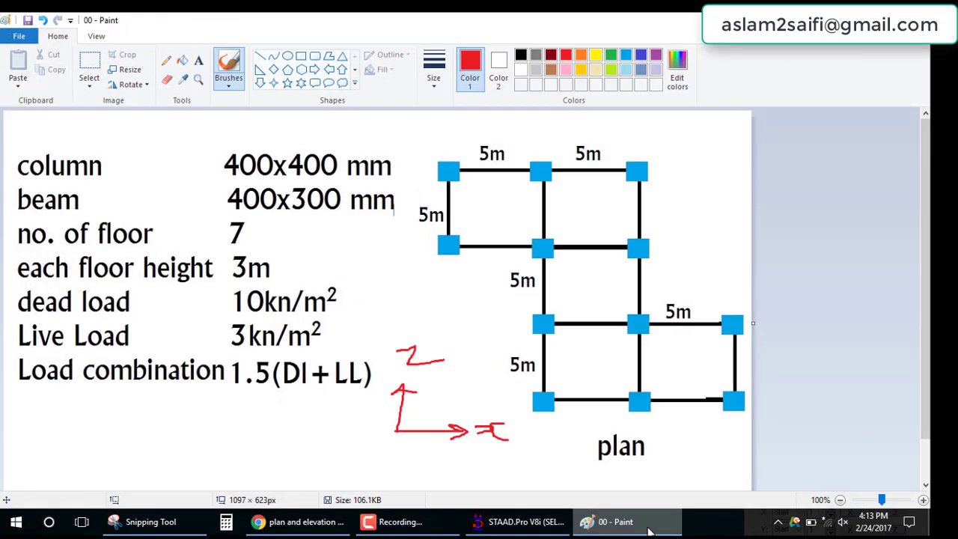
click(648, 527)
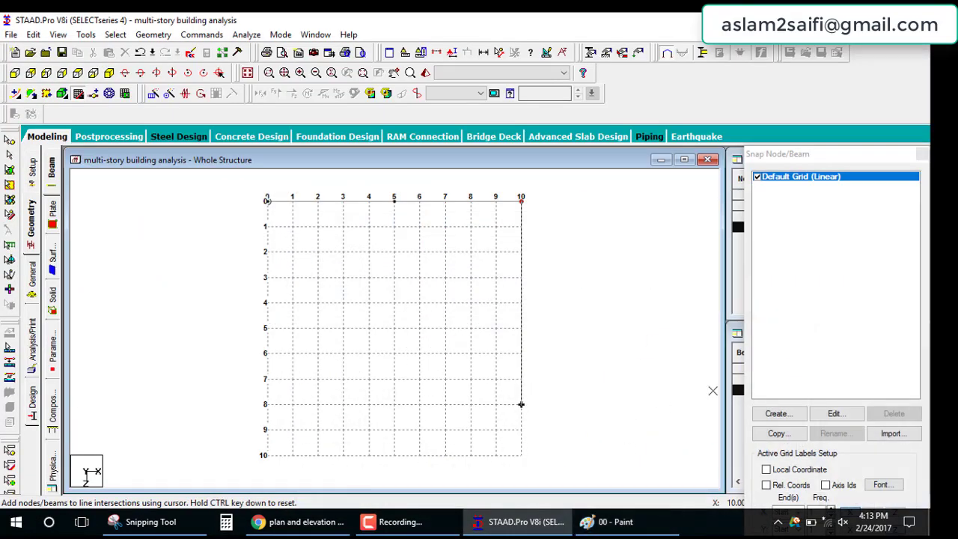
- Extend the Linear grid to 15 in both the X and Z directions
click(836, 414)
click(633, 372)
click(633, 372)
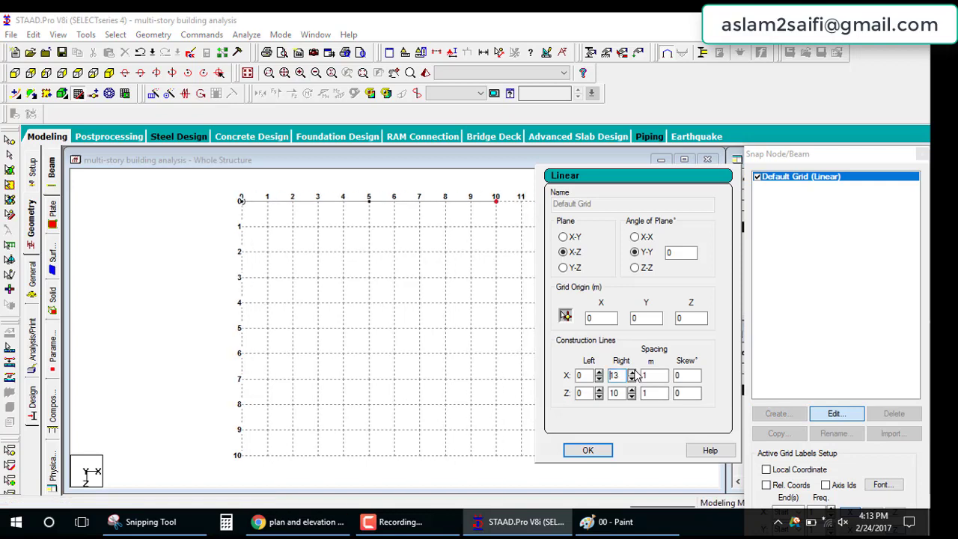
click(632, 372)
click(633, 372)
click(633, 372)
click(632, 389)
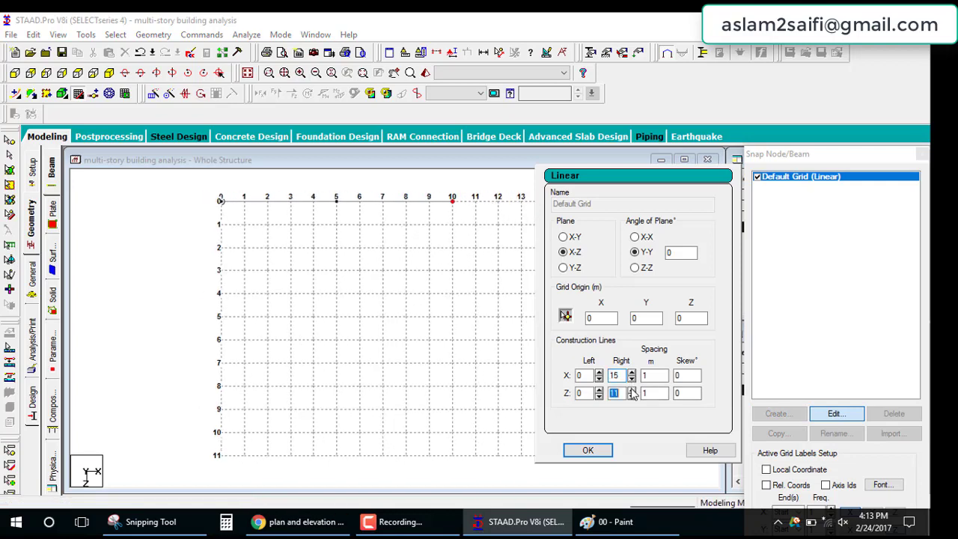
click(632, 389)
click(631, 390)
click(632, 389)
click(631, 389)
click(589, 450)
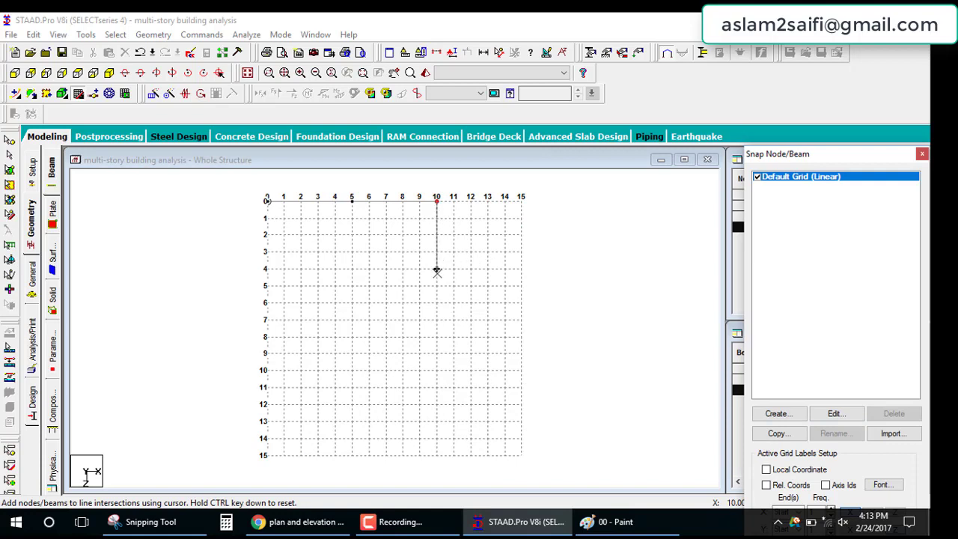
- Draw the upper bay beams along rows 5 and 10 between grid columns 0, 5 and 10
click(437, 285)
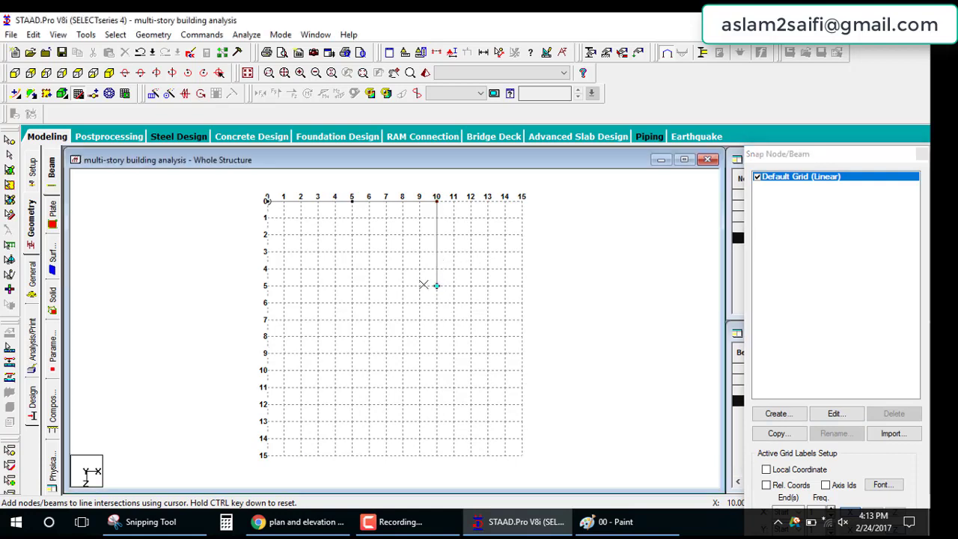
click(352, 285)
click(352, 200)
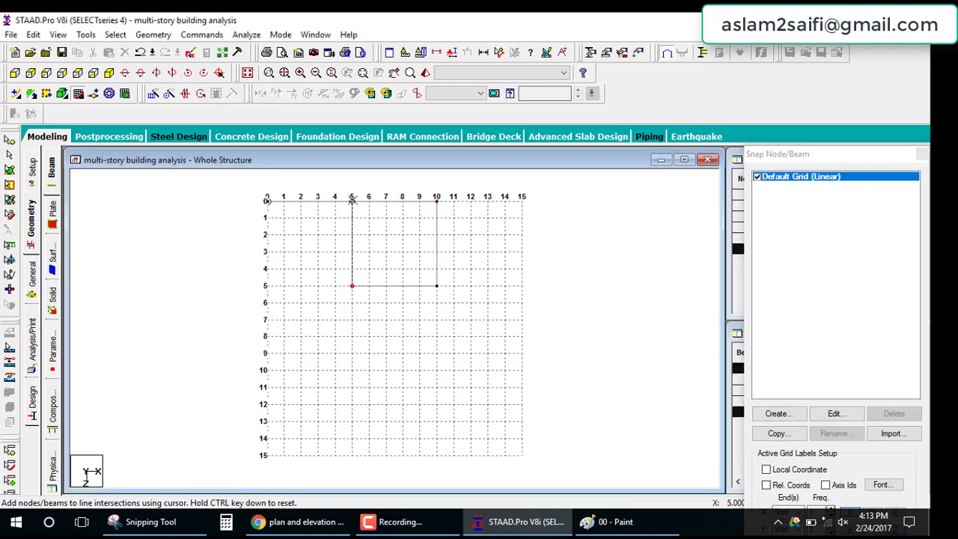
click(267, 285)
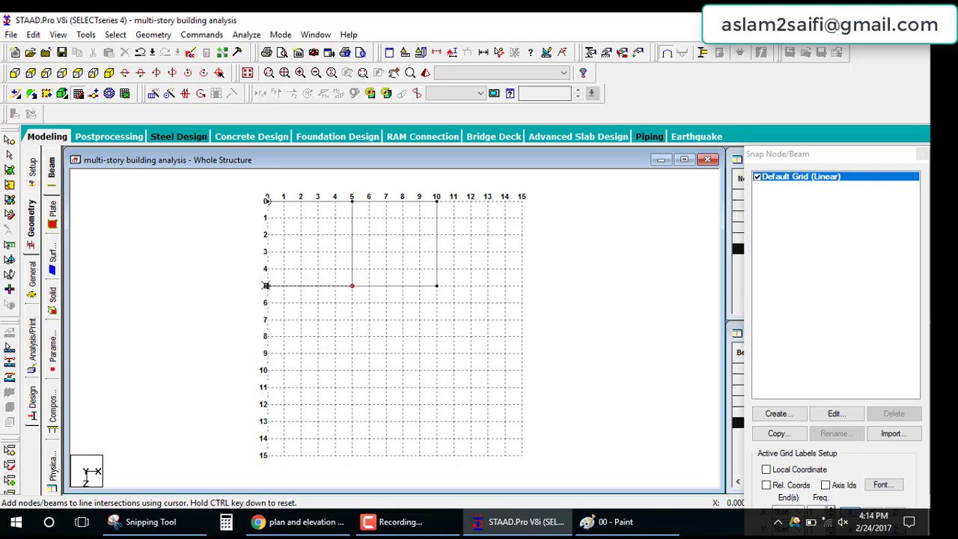
click(268, 201)
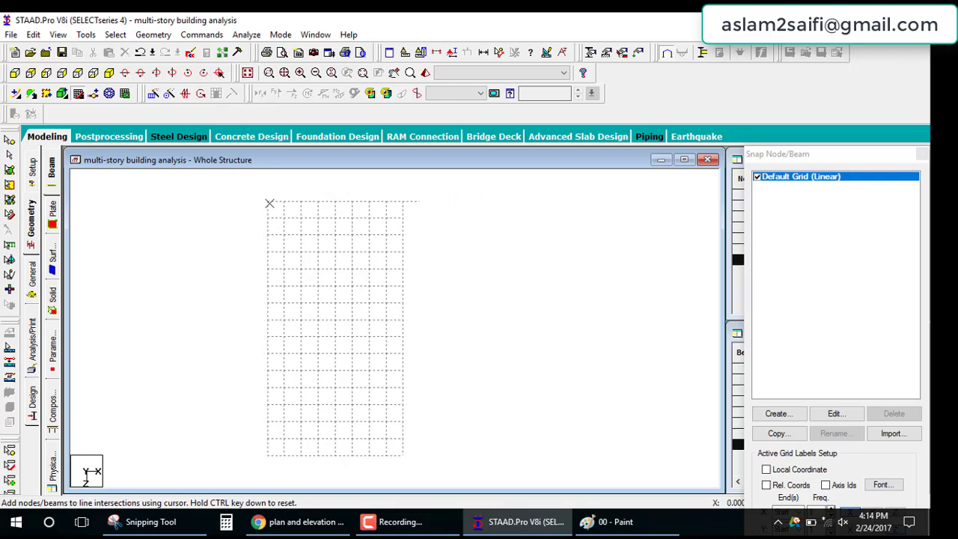
click(352, 285)
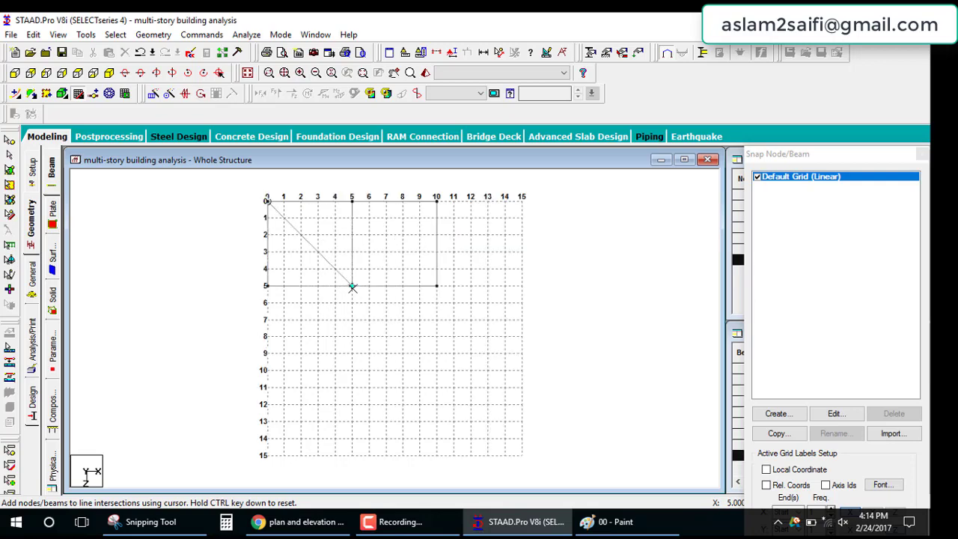
click(353, 370)
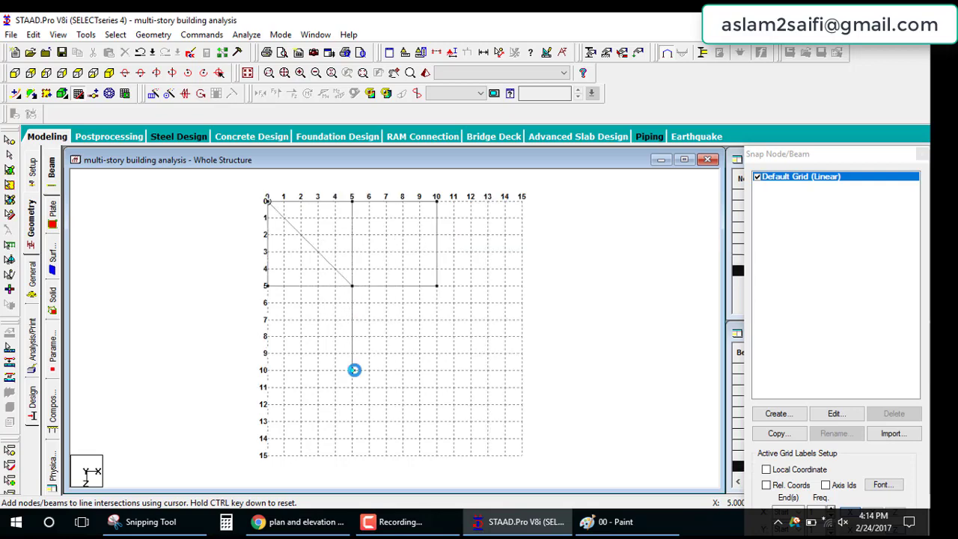
click(437, 370)
click(436, 285)
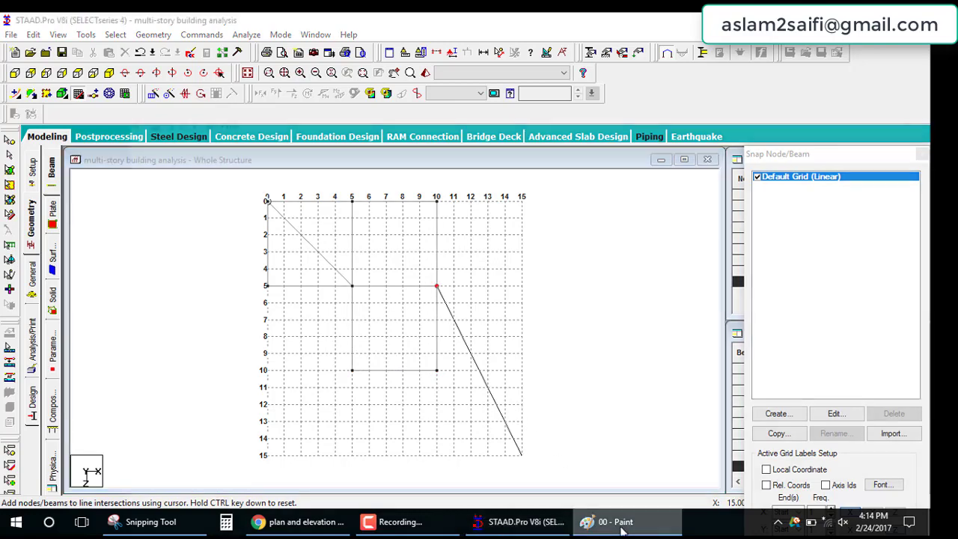
click(618, 521)
click(621, 529)
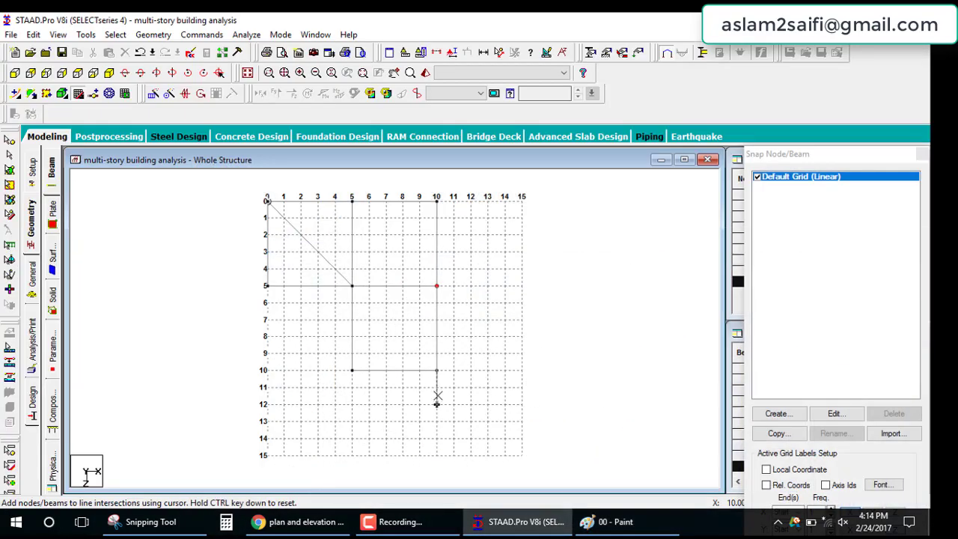
- Draw the lower bays down to row 15 and out to column 15, then close the grid
click(436, 370)
click(436, 455)
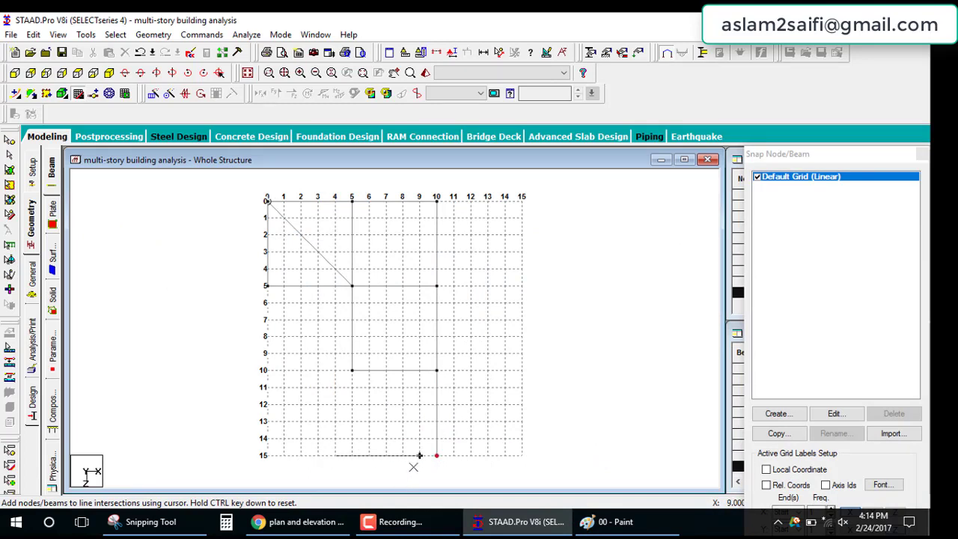
click(359, 456)
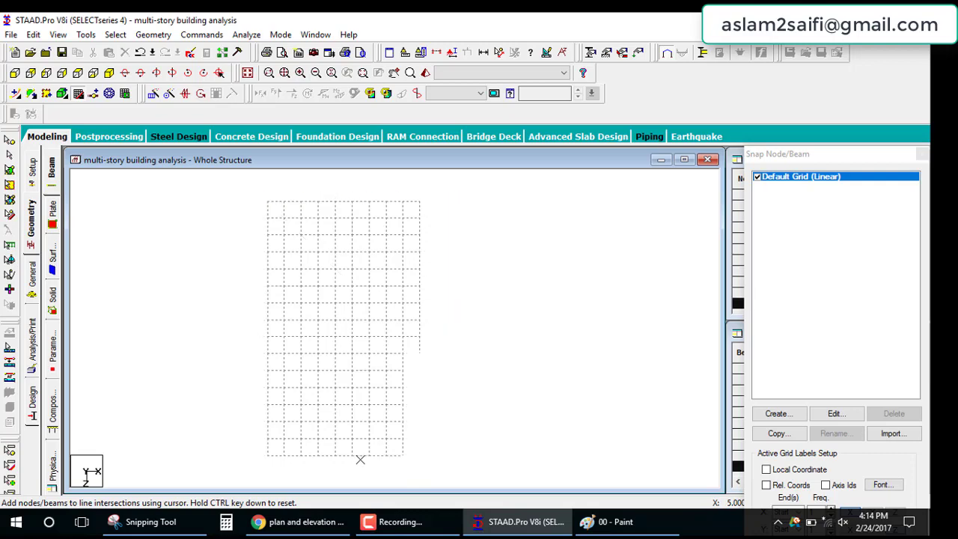
click(351, 371)
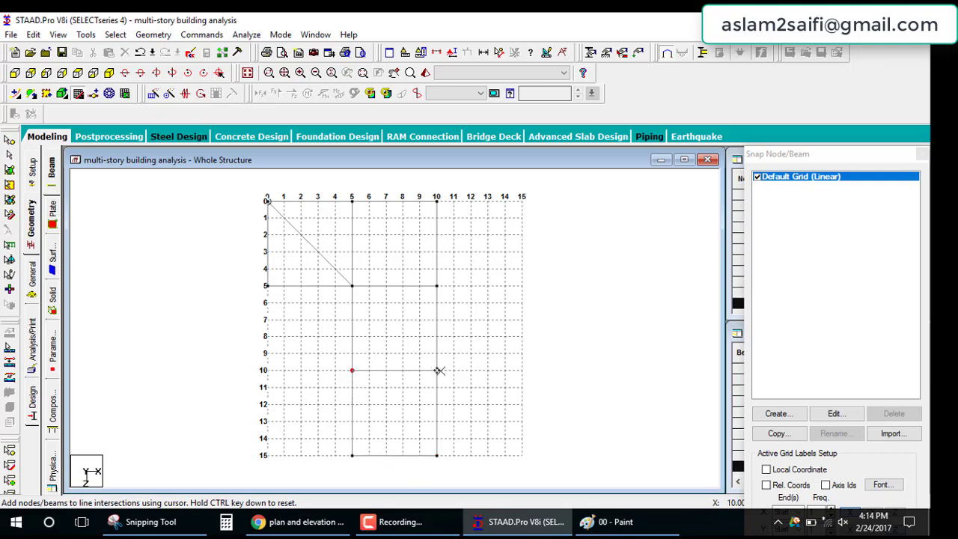
click(522, 370)
click(521, 455)
click(437, 456)
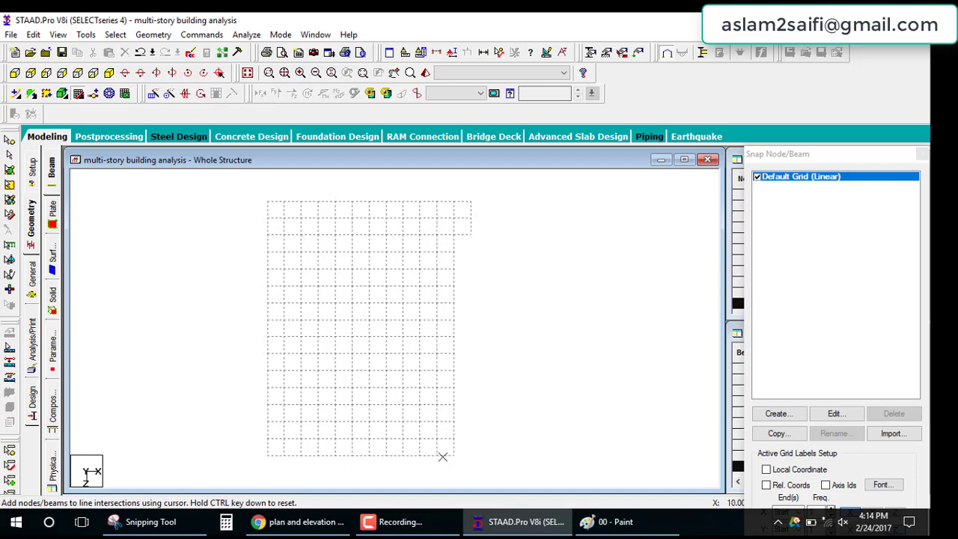
click(922, 154)
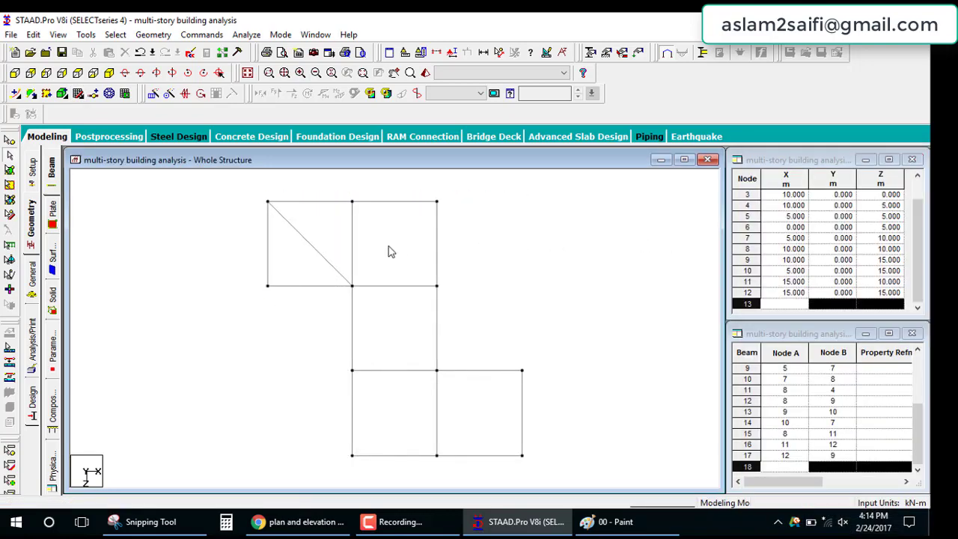
- Delete the stray diagonal beam from the floor frame
click(332, 262)
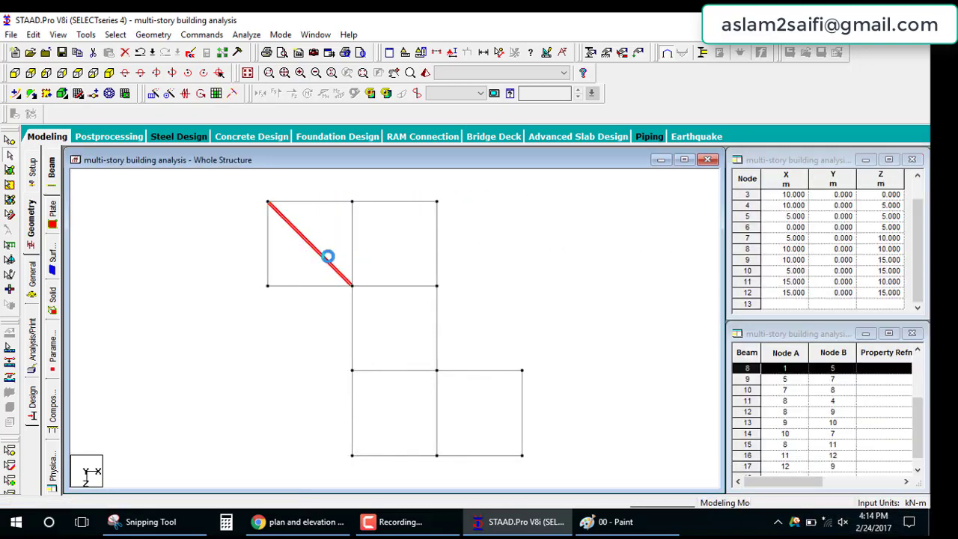
key(Delete)
click(509, 297)
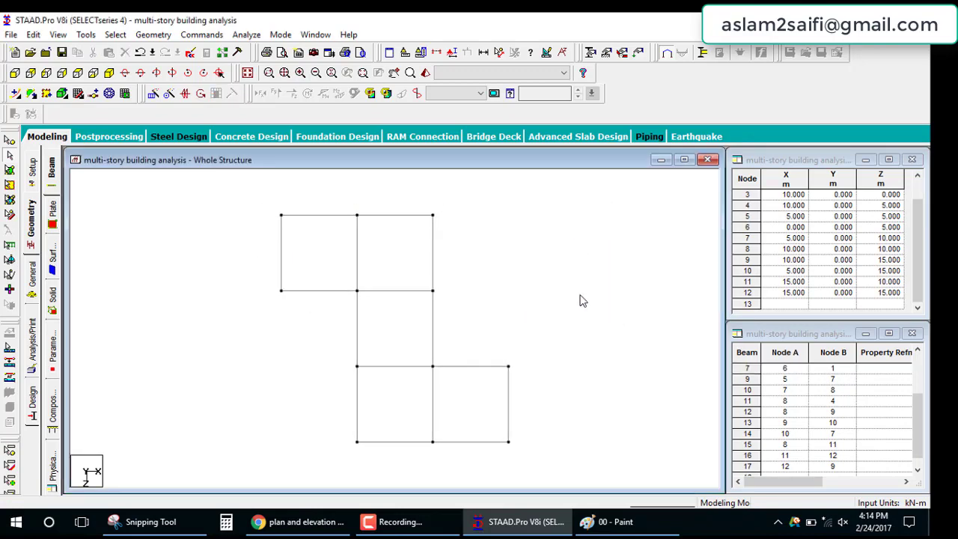
click(608, 521)
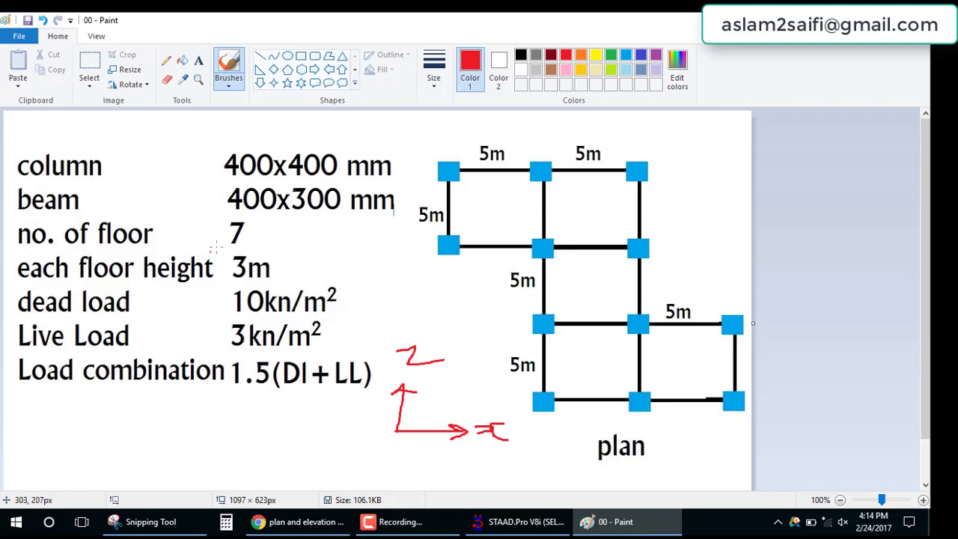
- Tick the 7 floors and 3 m height in red and write a Y for vertical
drag(277, 238, 351, 219)
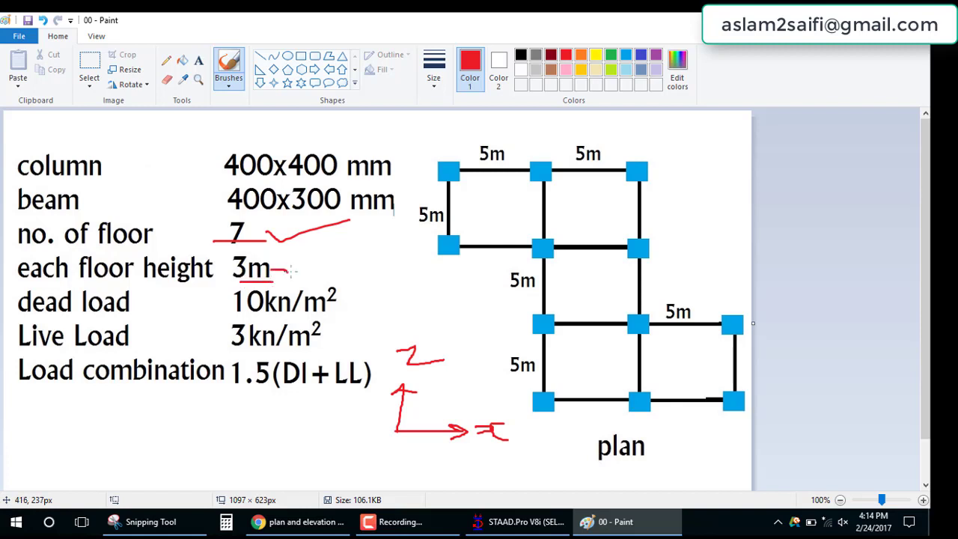
drag(291, 273, 333, 245)
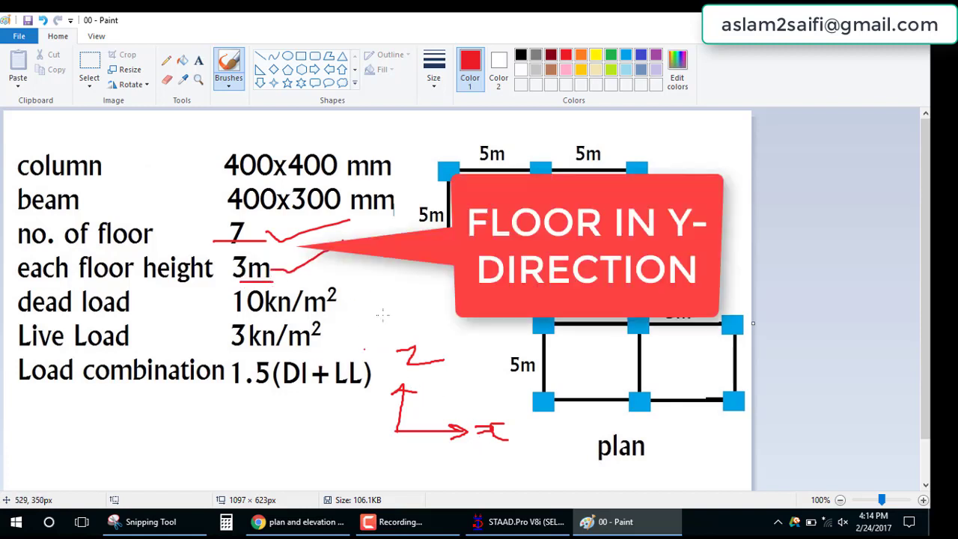
drag(380, 256, 381, 271)
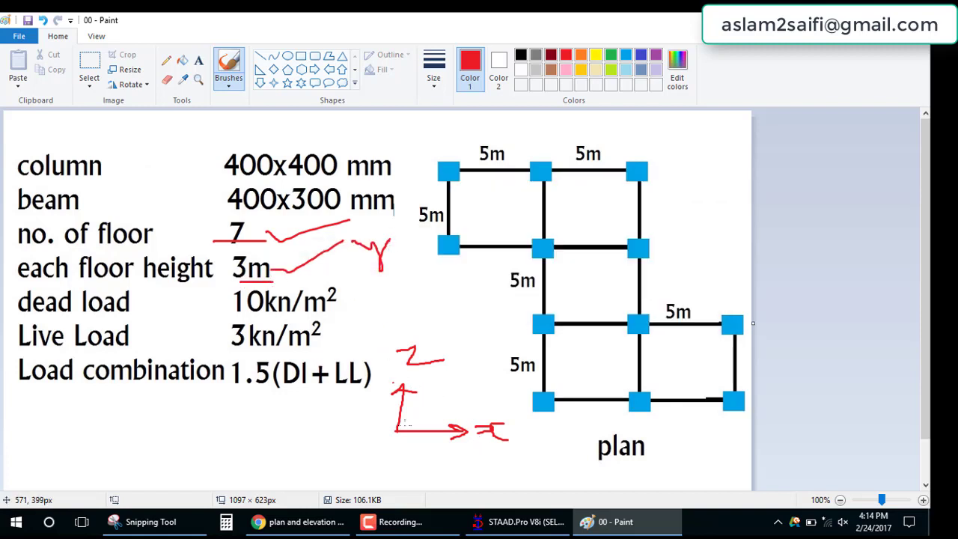
click(520, 521)
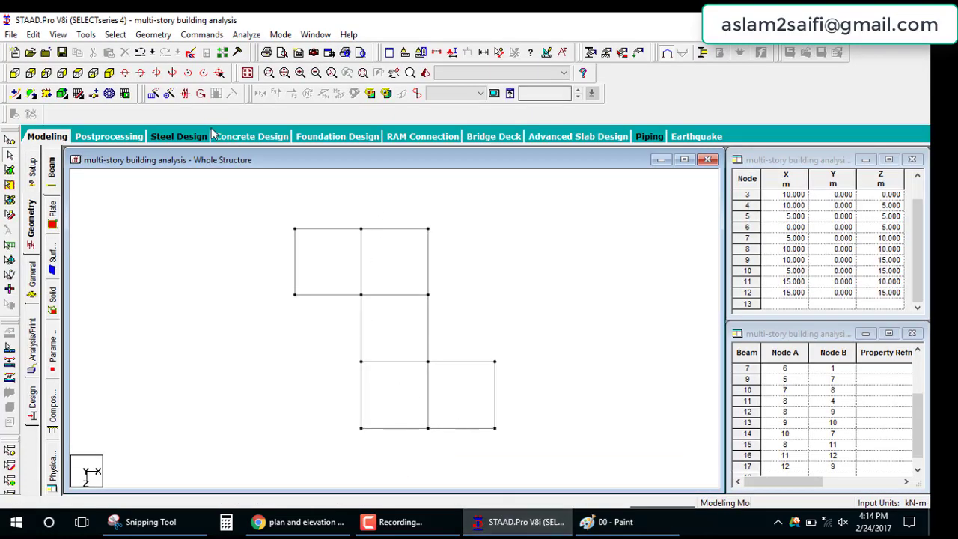
- Select the whole floor plan and repeat it 7 steps along global Y at 3 m, with linked steps
drag(283, 205, 545, 421)
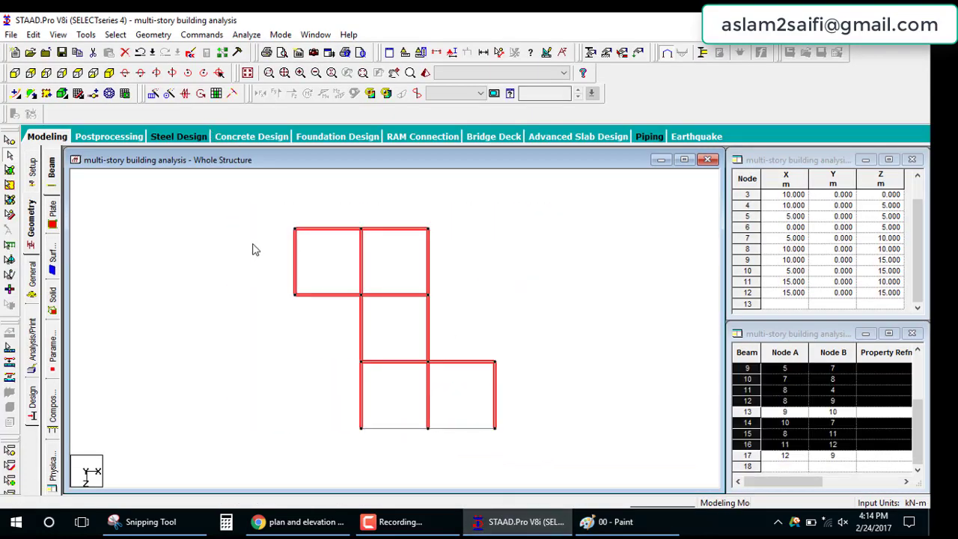
drag(253, 210, 688, 491)
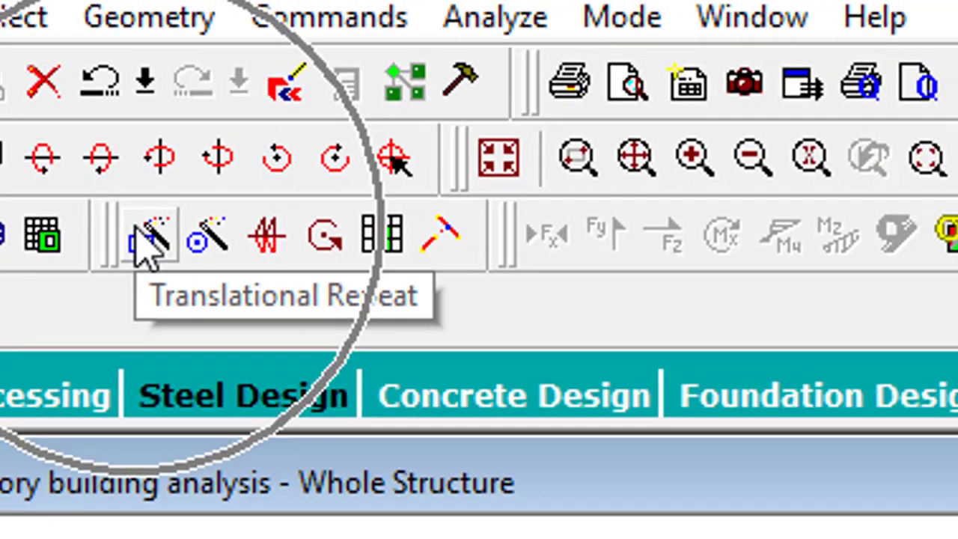
click(150, 250)
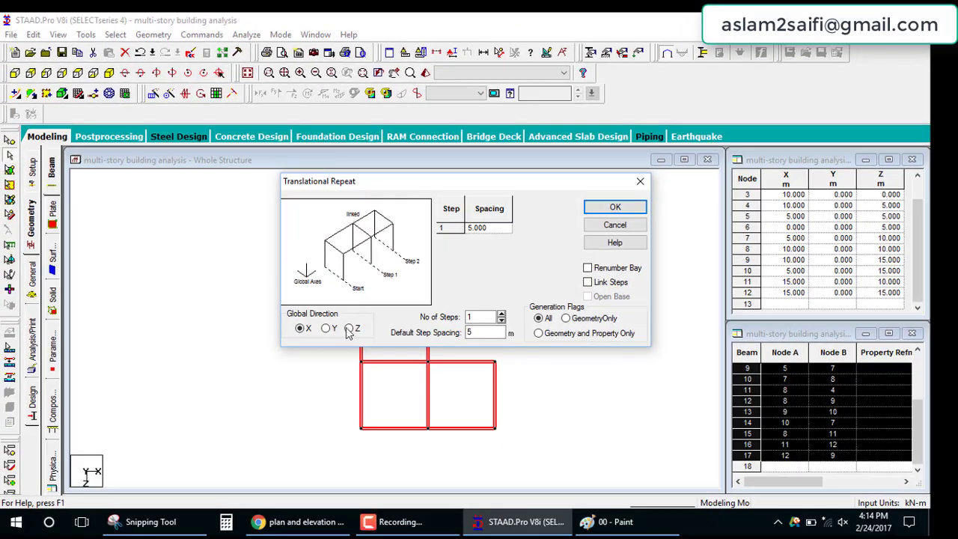
click(327, 329)
double_click(474, 317)
text(7)
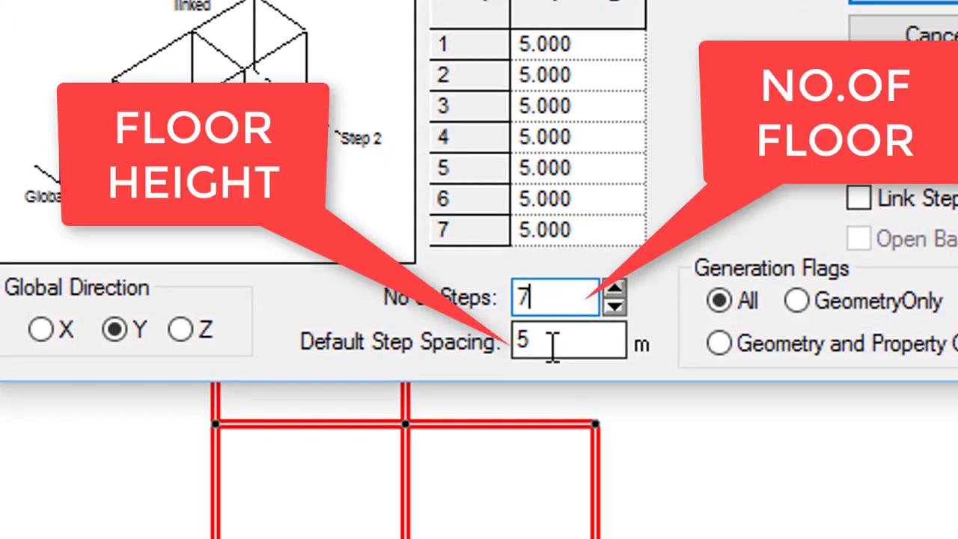
double_click(551, 347)
text(3)
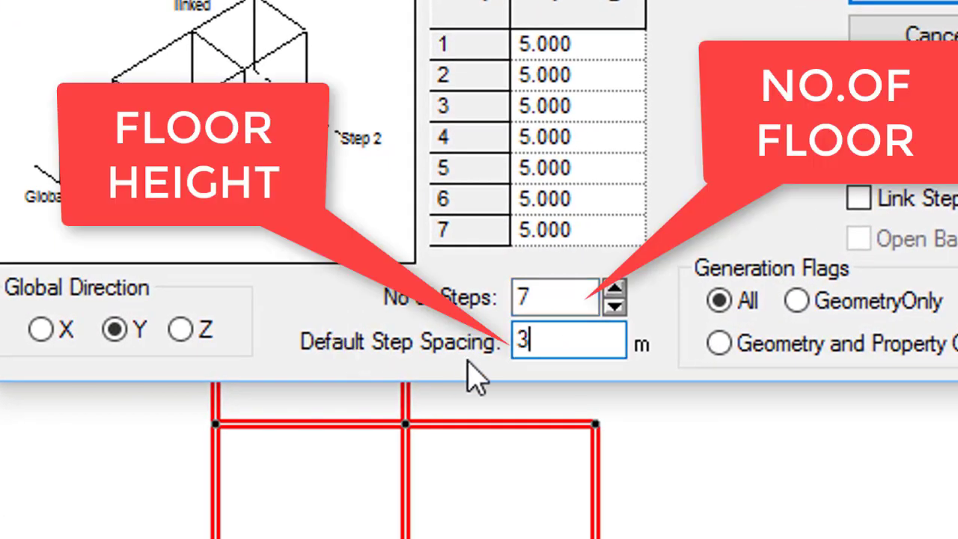
double_click(541, 338)
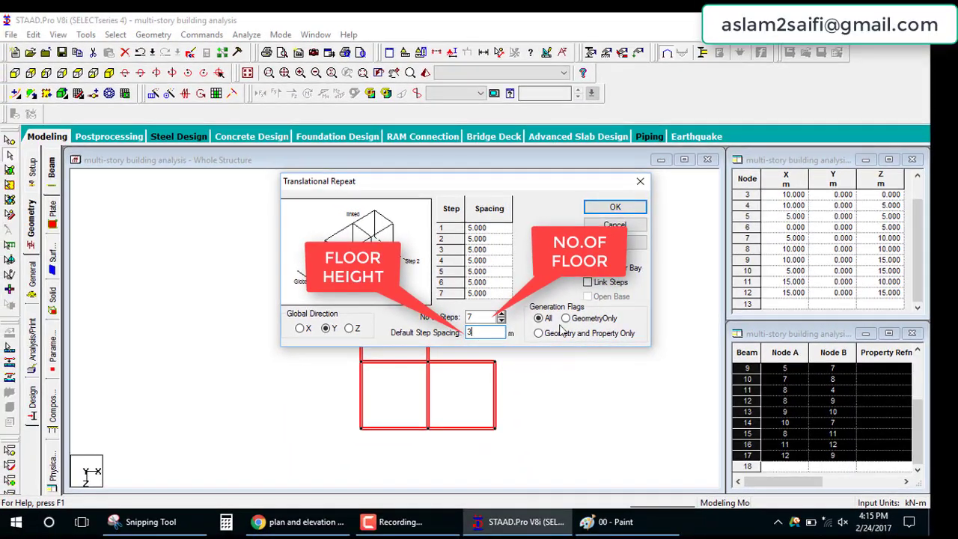
click(603, 284)
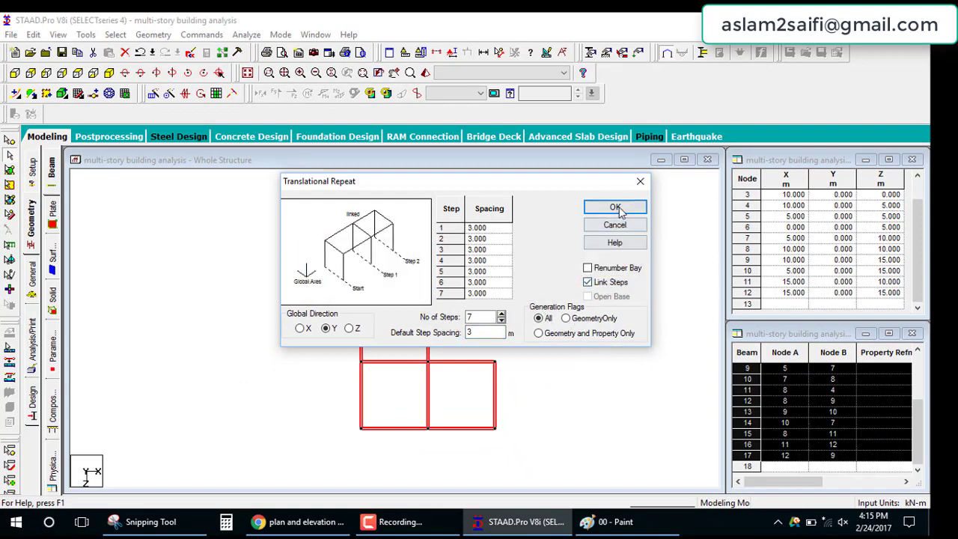
click(614, 206)
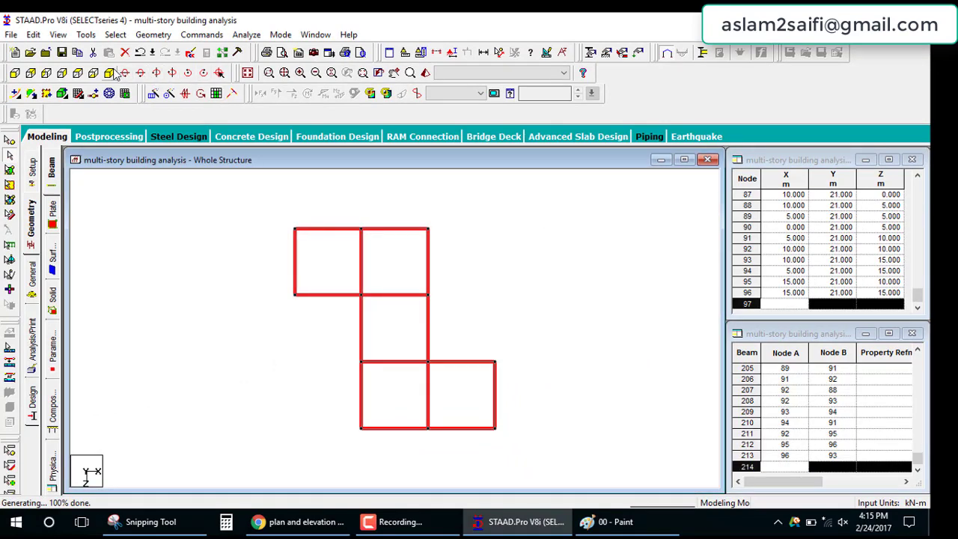
- Delete the selected ground-level beams in the isometric view
click(109, 73)
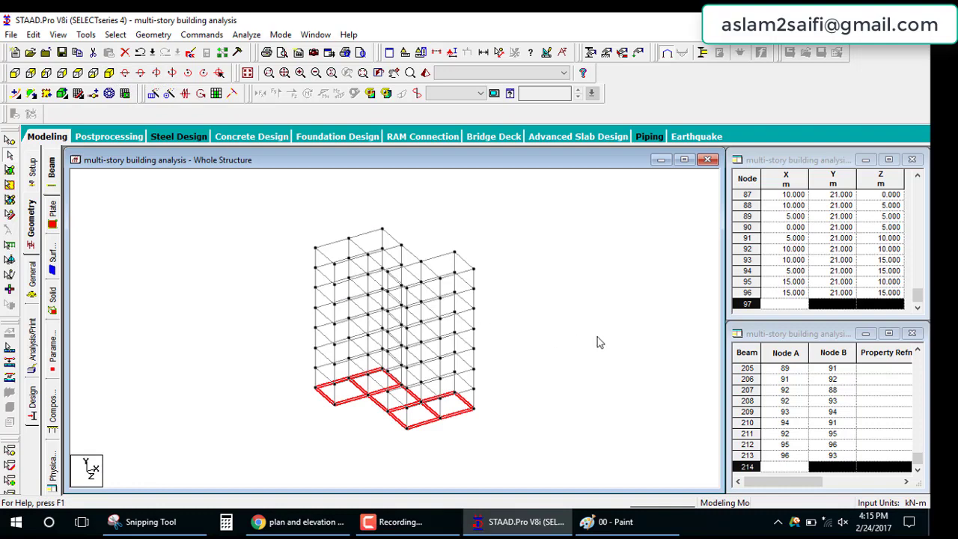
key(Delete)
key(Return)
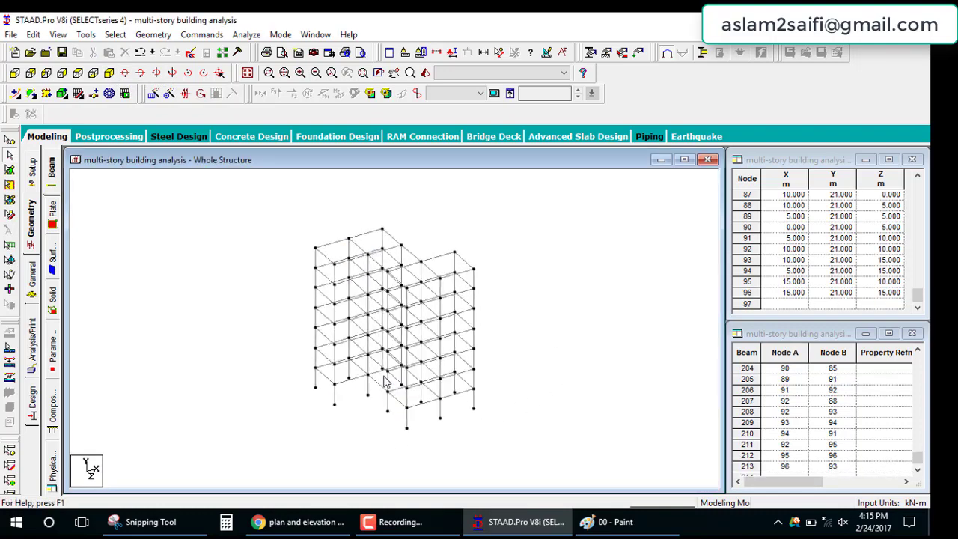
click(610, 522)
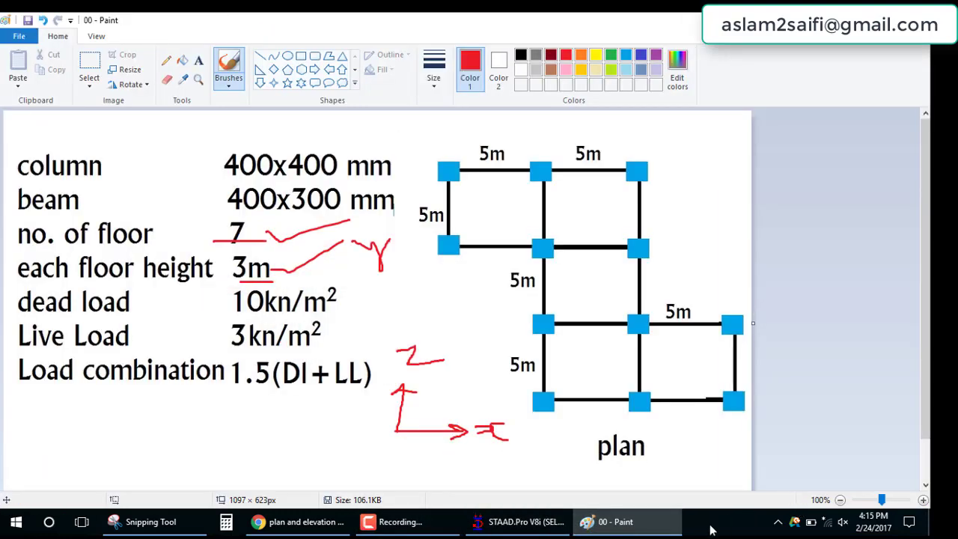
click(522, 522)
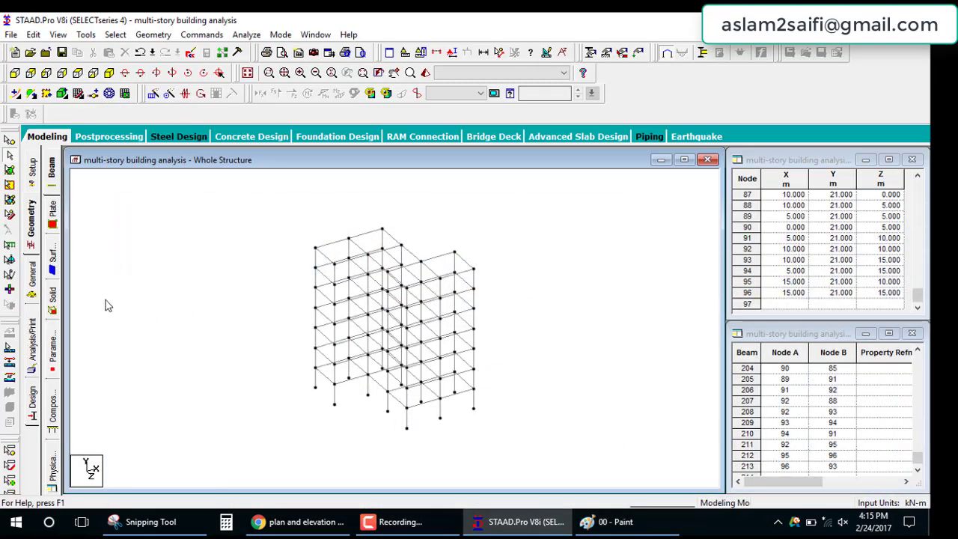
- Create a fixed support, Support 2, and assign it to all 12 base nodes from the front view
click(32, 277)
click(52, 277)
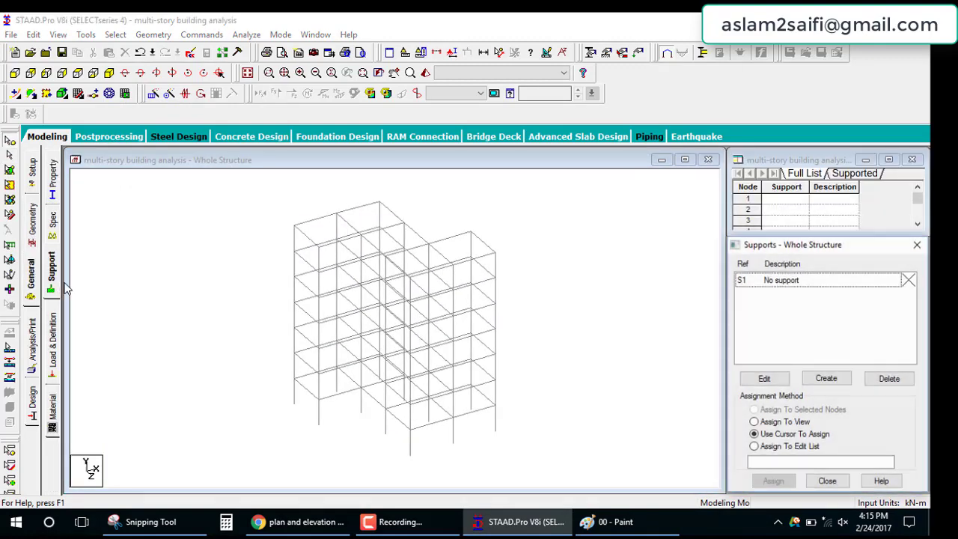
click(820, 379)
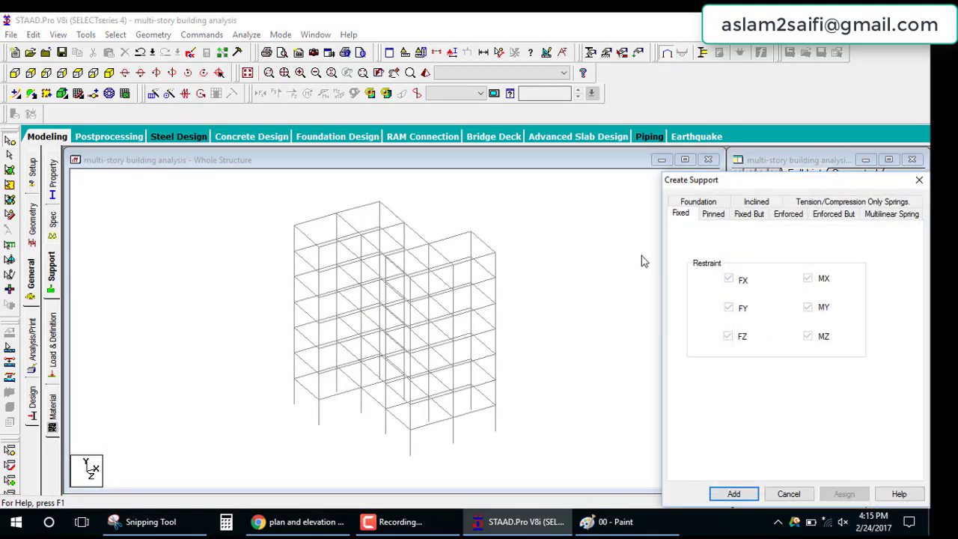
click(740, 492)
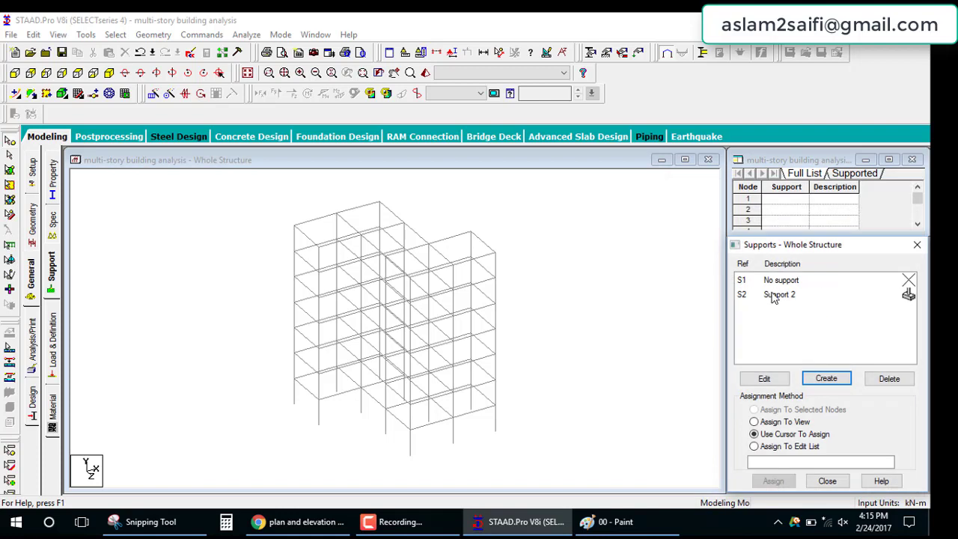
click(775, 295)
click(18, 73)
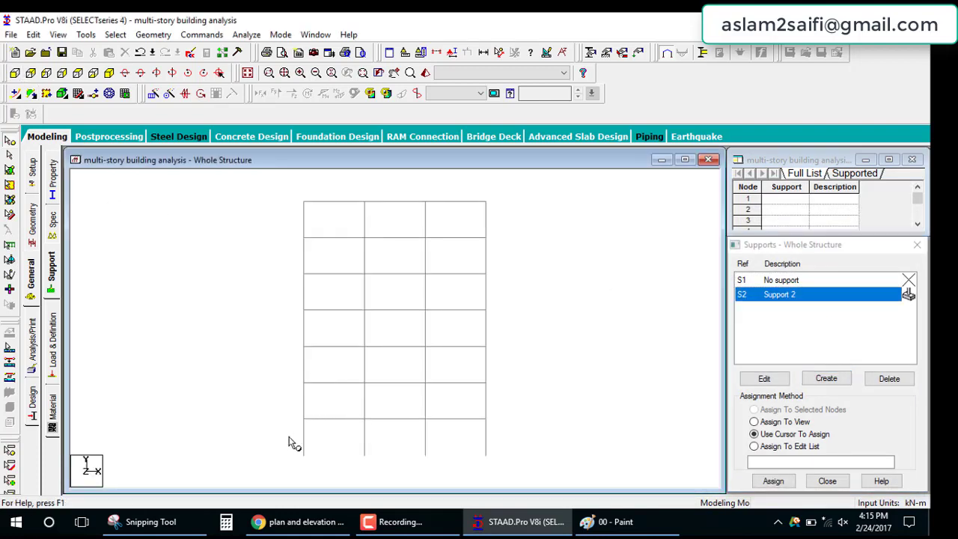
drag(289, 436, 500, 468)
click(774, 480)
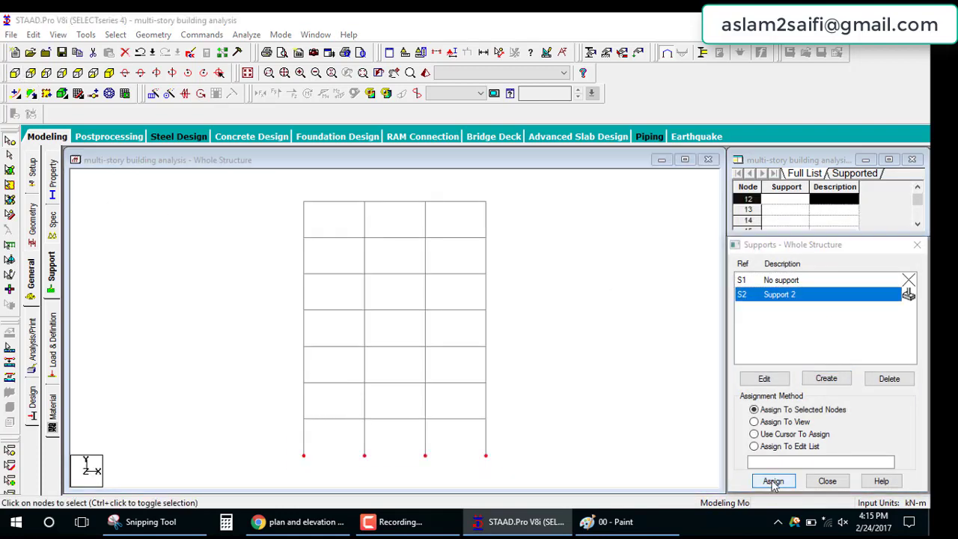
click(818, 401)
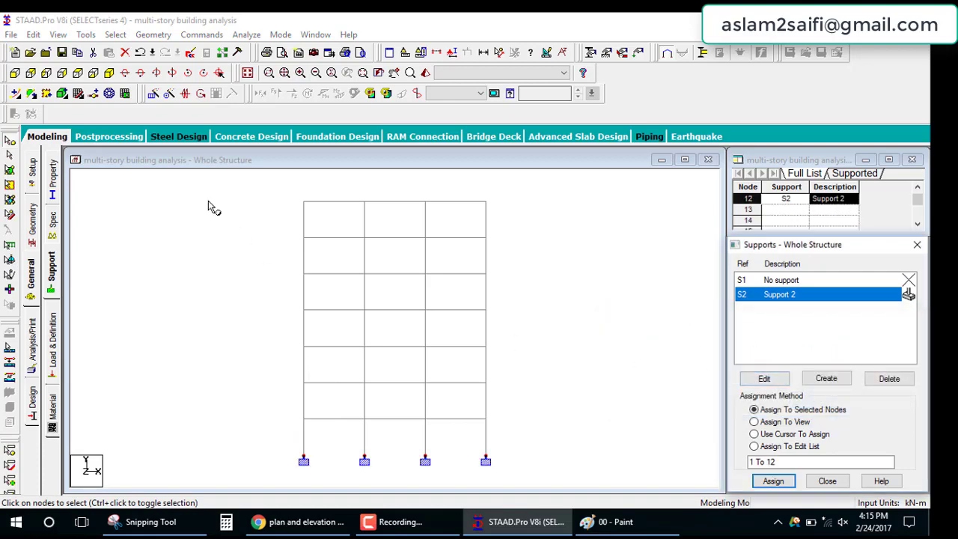
click(248, 73)
click(534, 331)
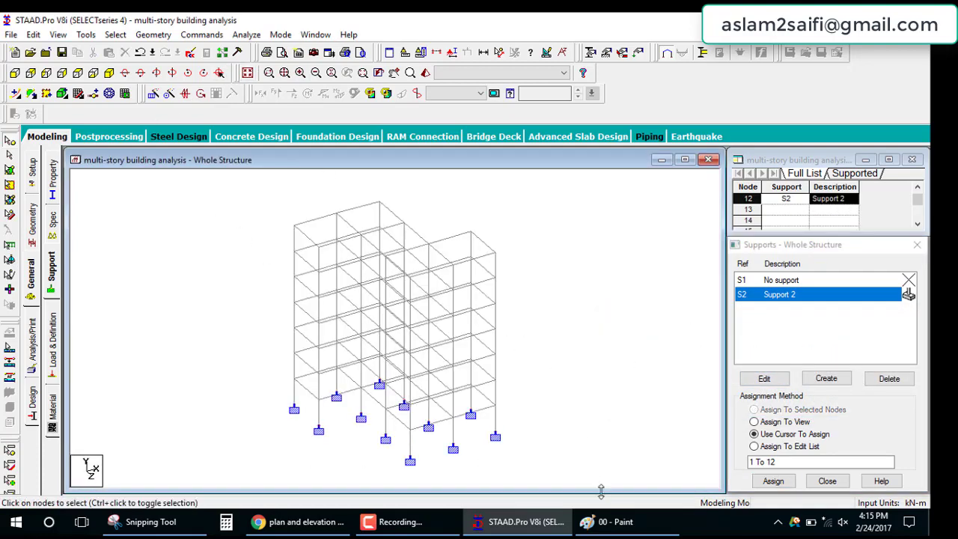
- Tick the 400x400 column and 400x300 beam sizes on the plan in Paint
key(alt+Tab)
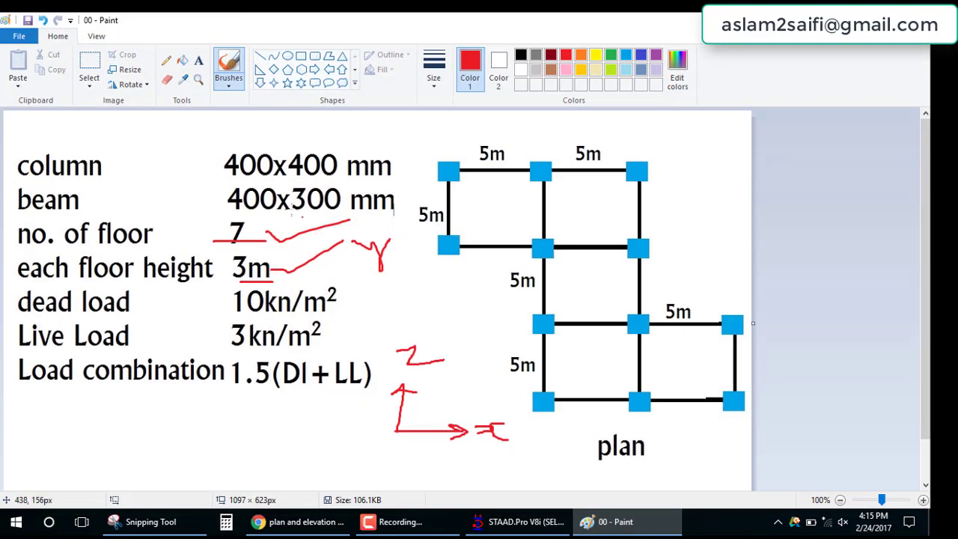
drag(213, 158, 292, 123)
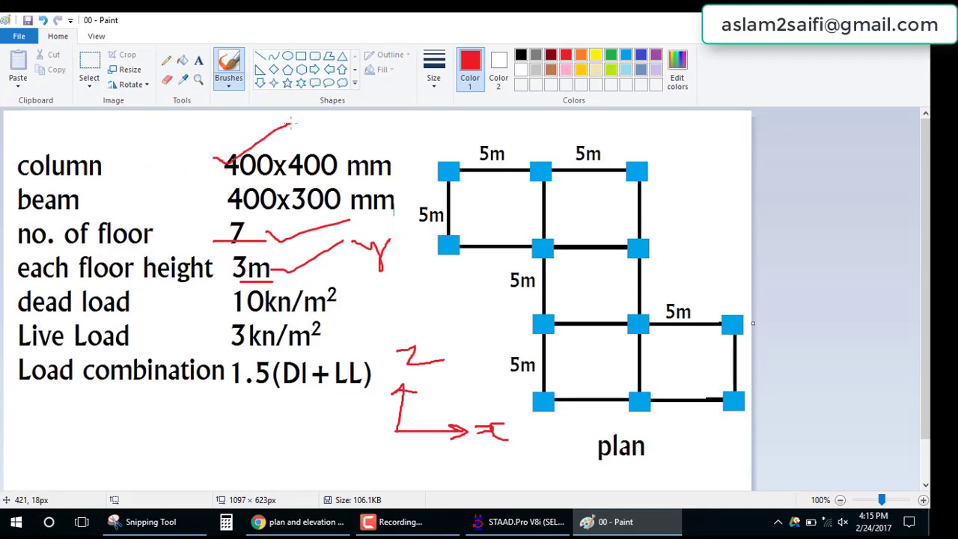
drag(229, 209, 267, 178)
click(520, 522)
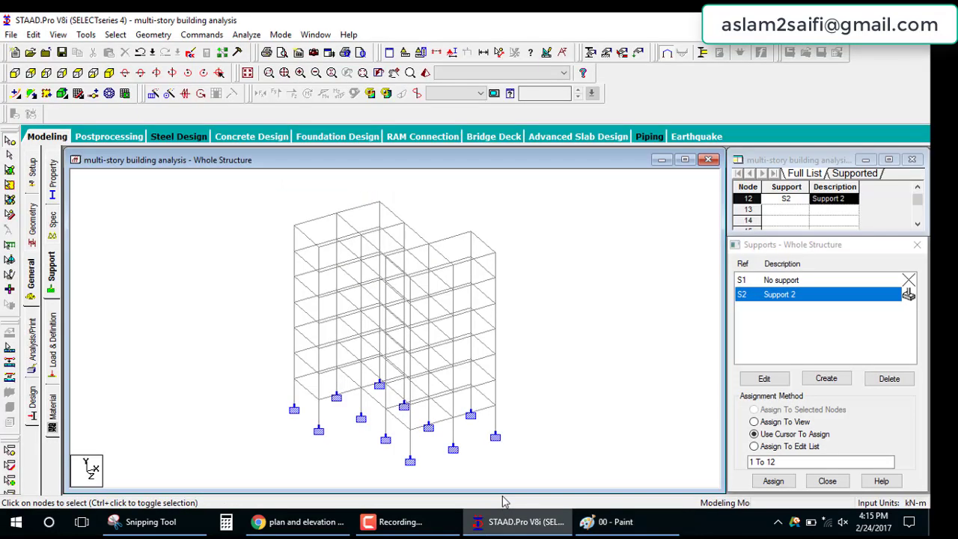
- Define a 0.40x0.40 m rectangular concrete section
click(53, 187)
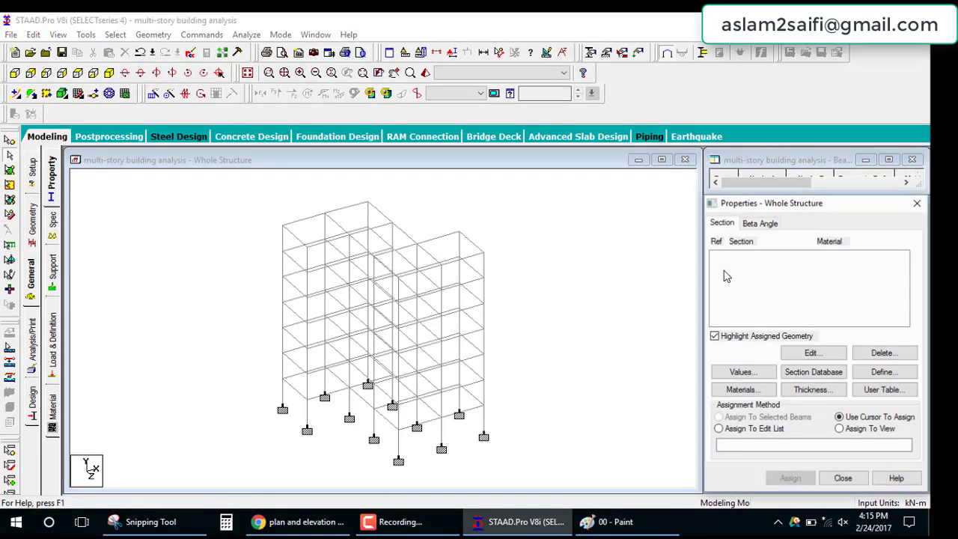
click(883, 372)
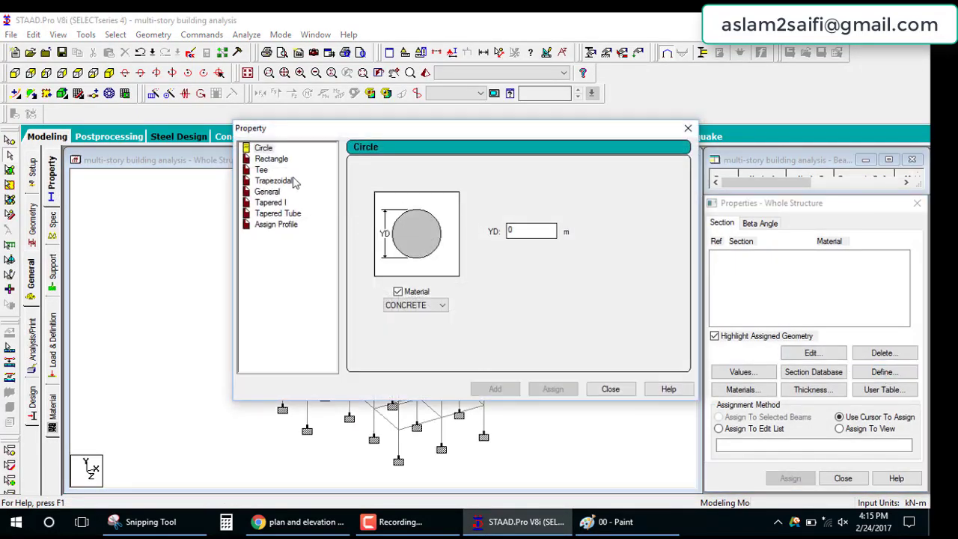
click(272, 159)
click(515, 222)
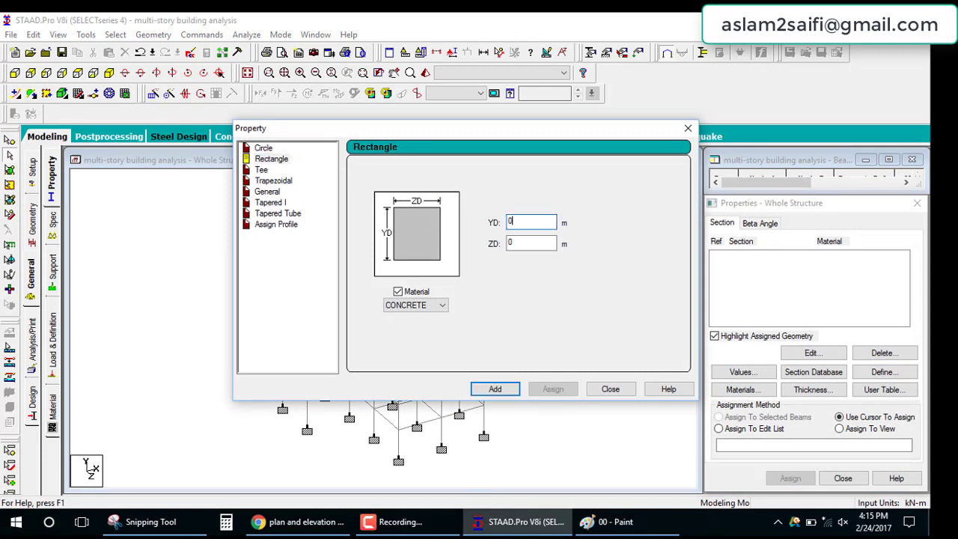
key(Tab)
text(4)
click(495, 389)
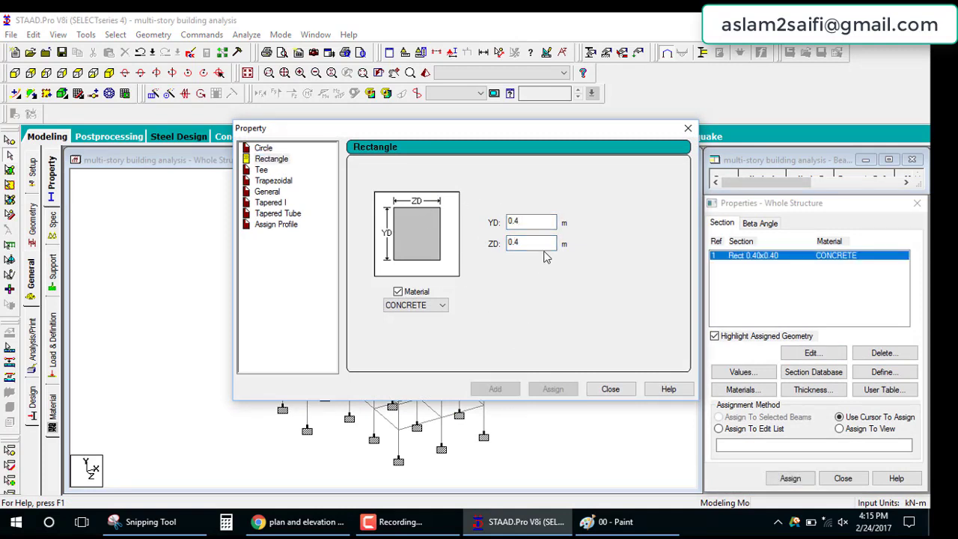
- Add a second 0.40x0.30 m rectangular section, then pick the 0.40x0.40 section for columns
double_click(531, 243)
text(0)
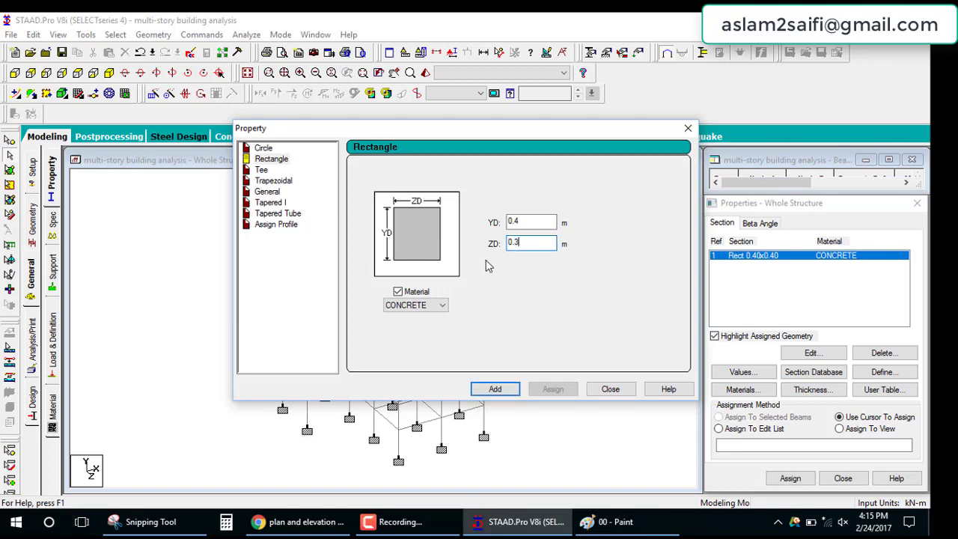
click(504, 389)
click(610, 388)
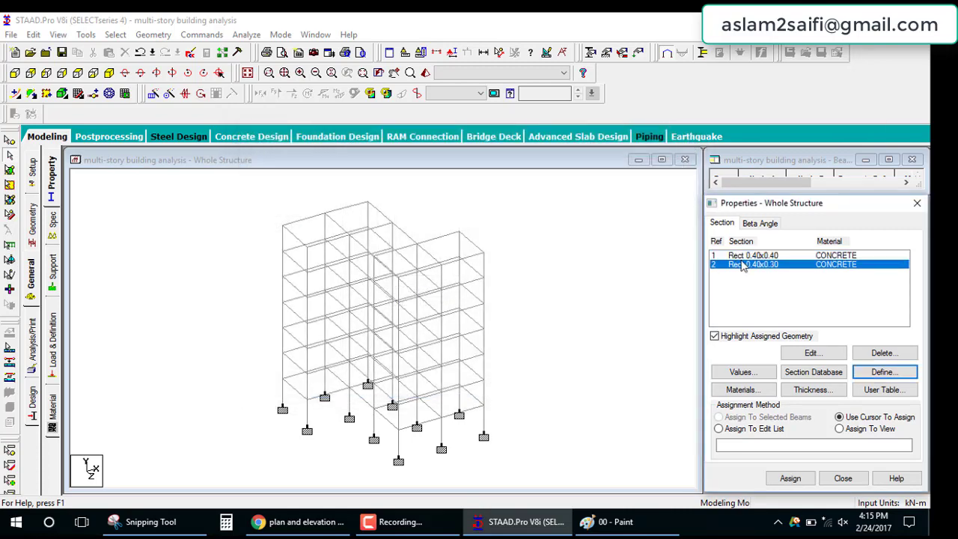
click(745, 256)
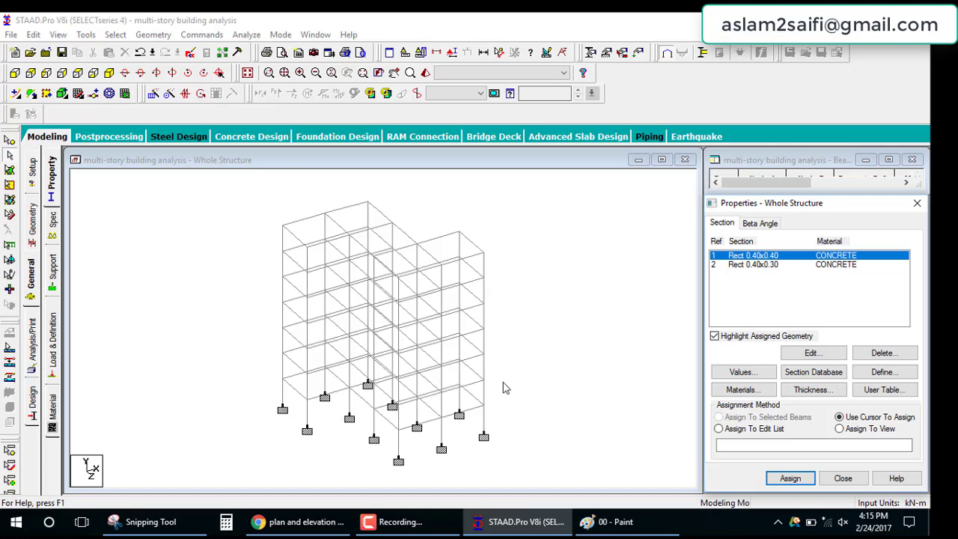
click(115, 35)
mouse_move(149, 278)
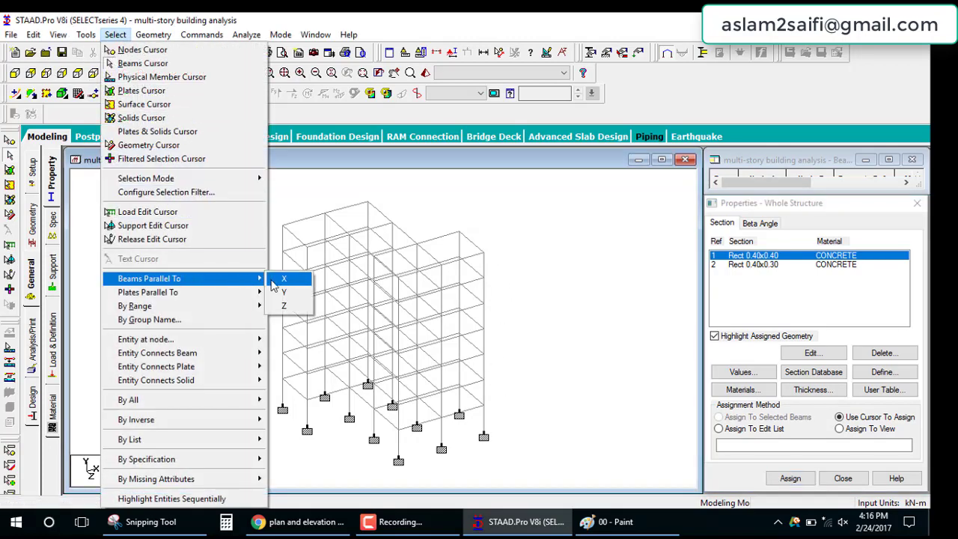
- Assign the Rect 0.40x0.40 section to all columns (members parallel to Y)
click(284, 293)
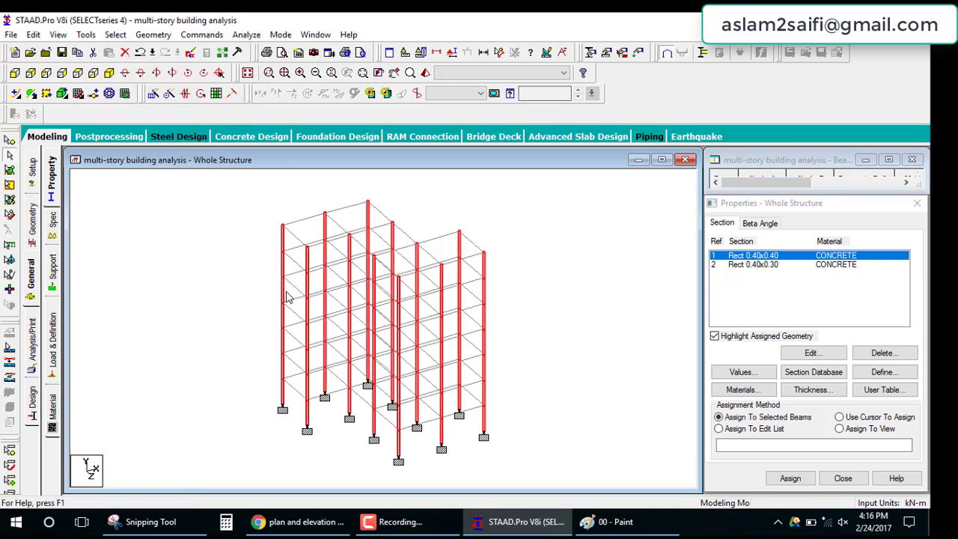
click(791, 478)
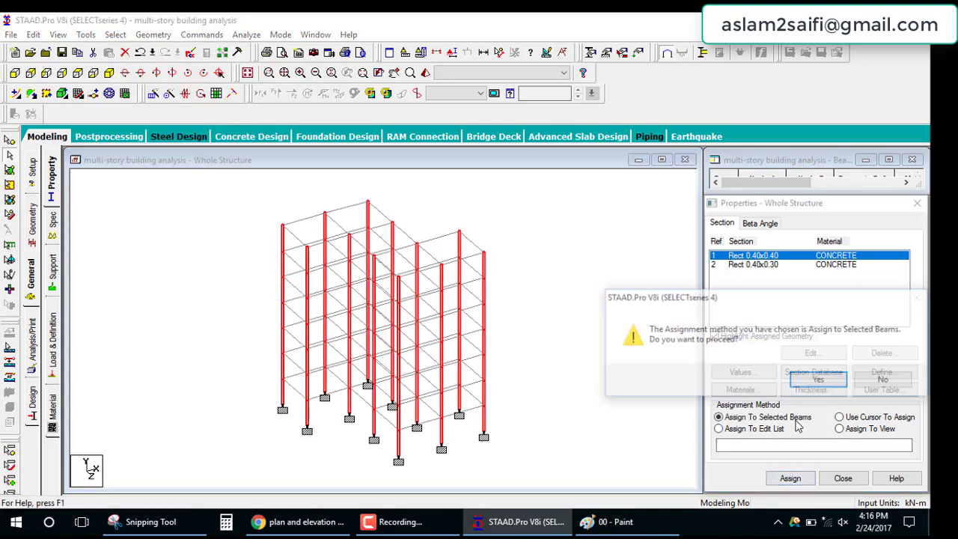
click(827, 382)
click(673, 333)
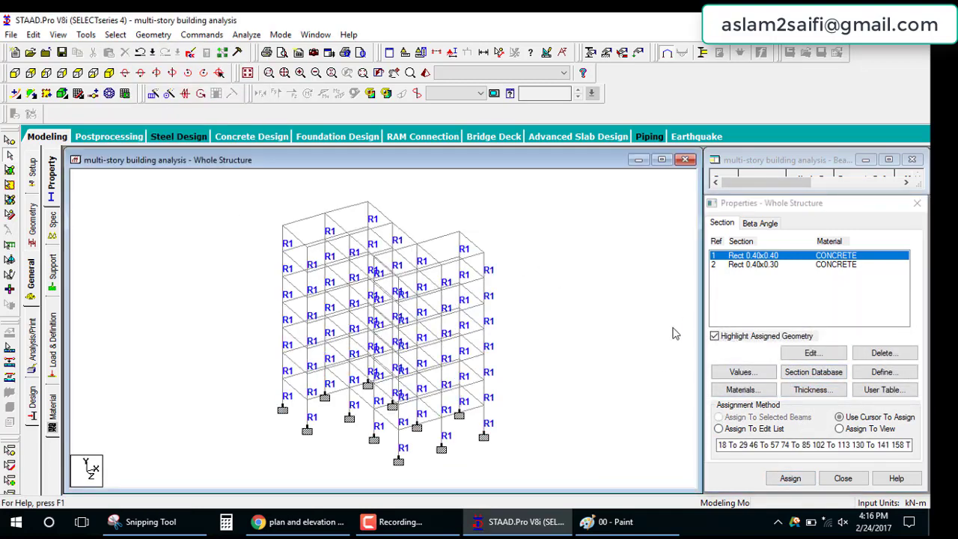
- Assign the Rect 0.40x0.30 section to all beams parallel to X and Z
click(753, 265)
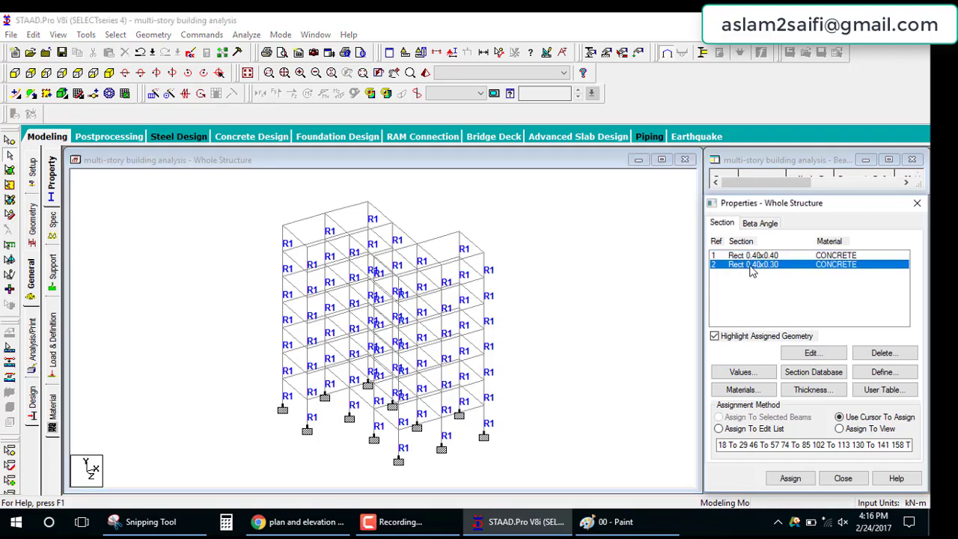
click(114, 35)
mouse_move(149, 278)
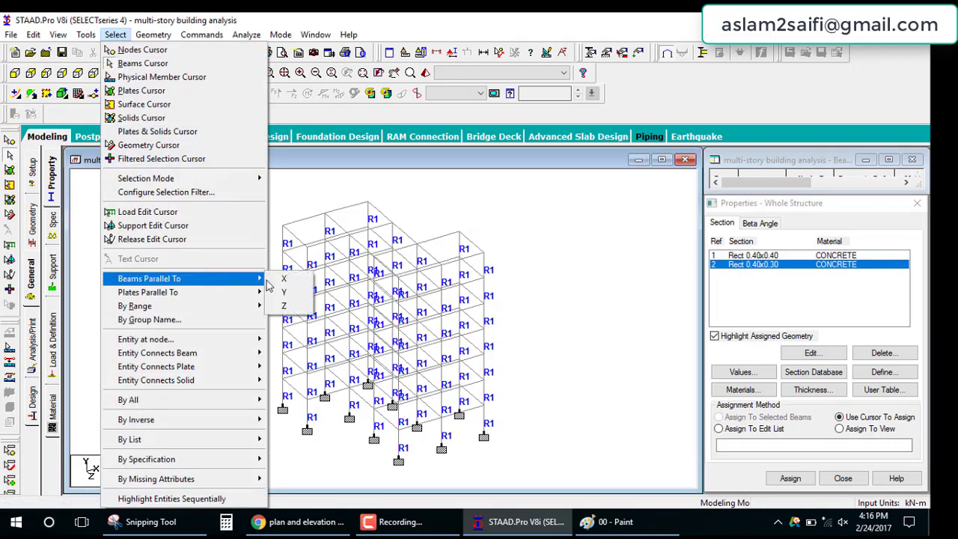
click(284, 279)
click(115, 35)
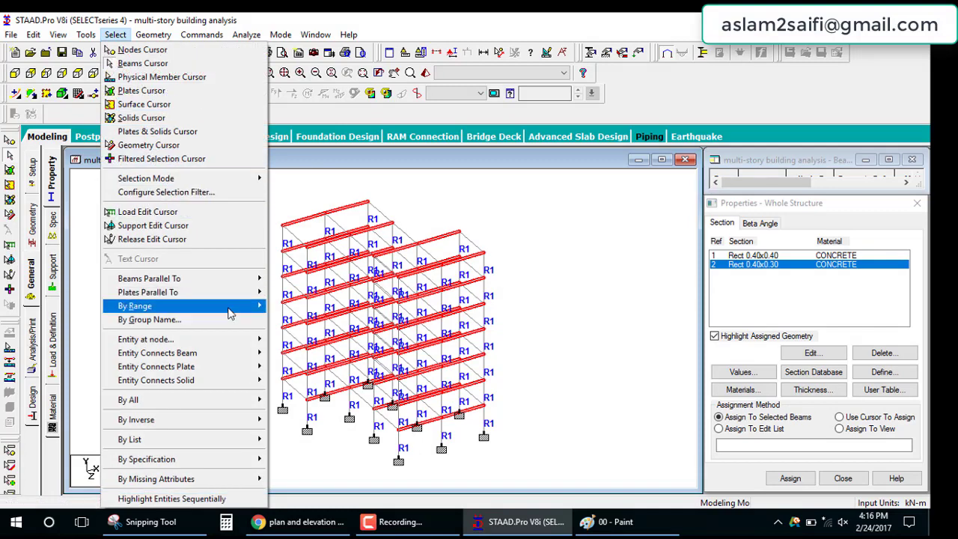
click(282, 305)
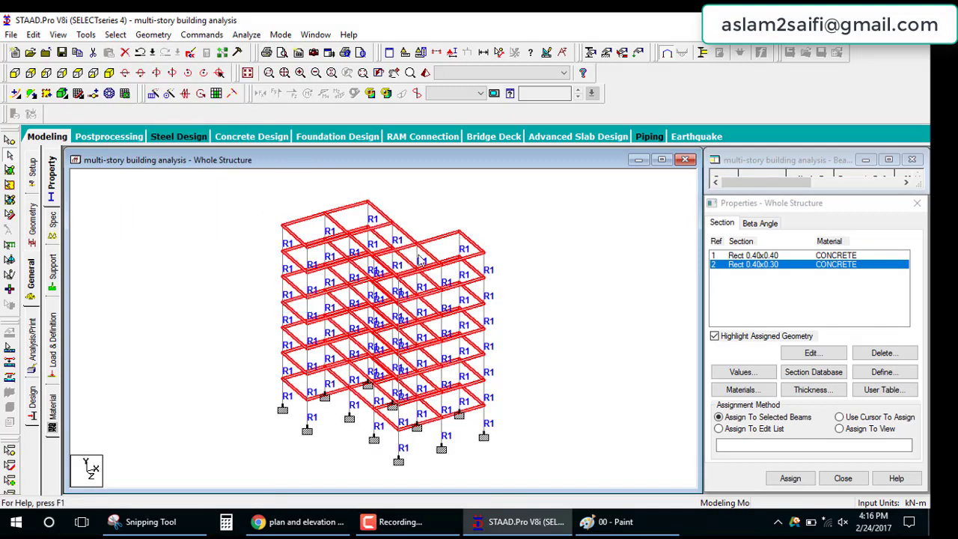
click(790, 478)
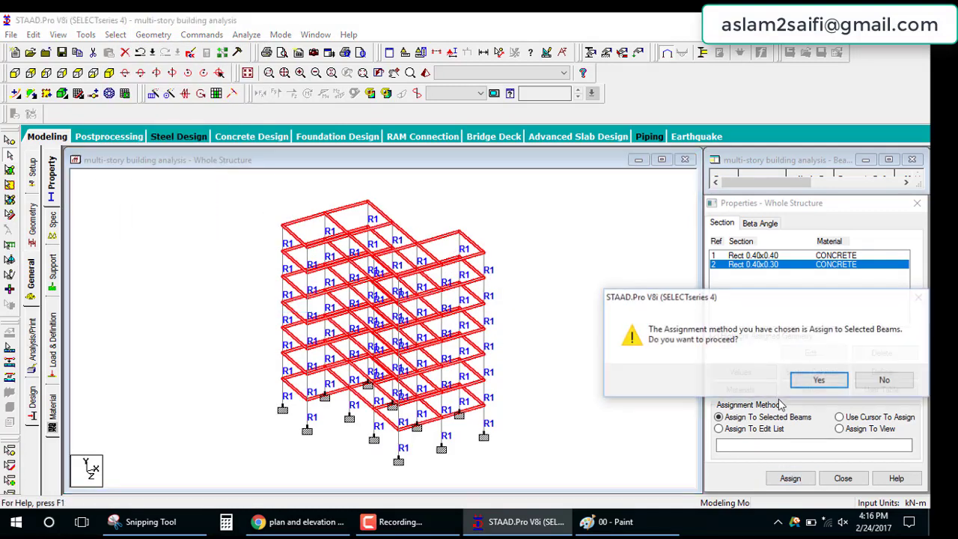
click(818, 379)
click(644, 322)
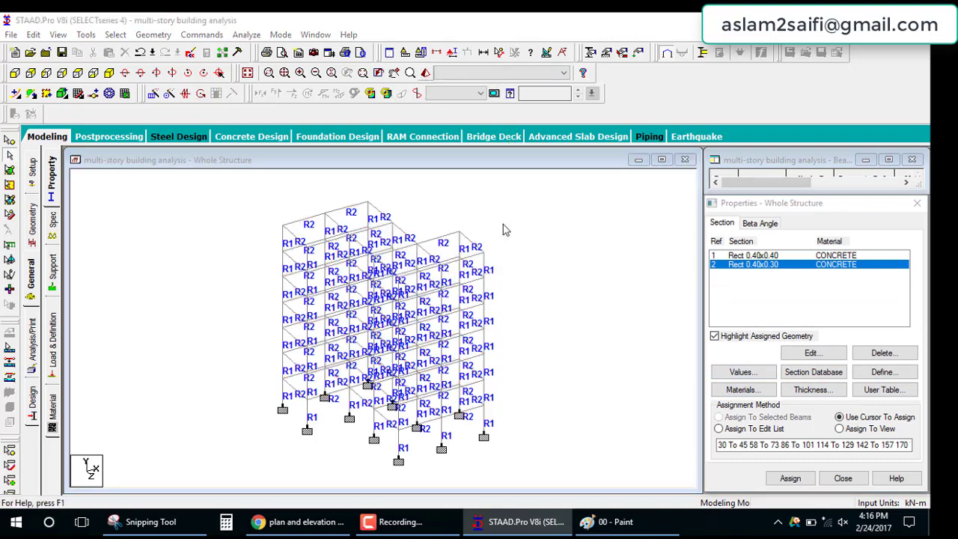
- Orbit the frame in an enlarged 3D rendered view, then close it
click(544, 262)
double_click(549, 265)
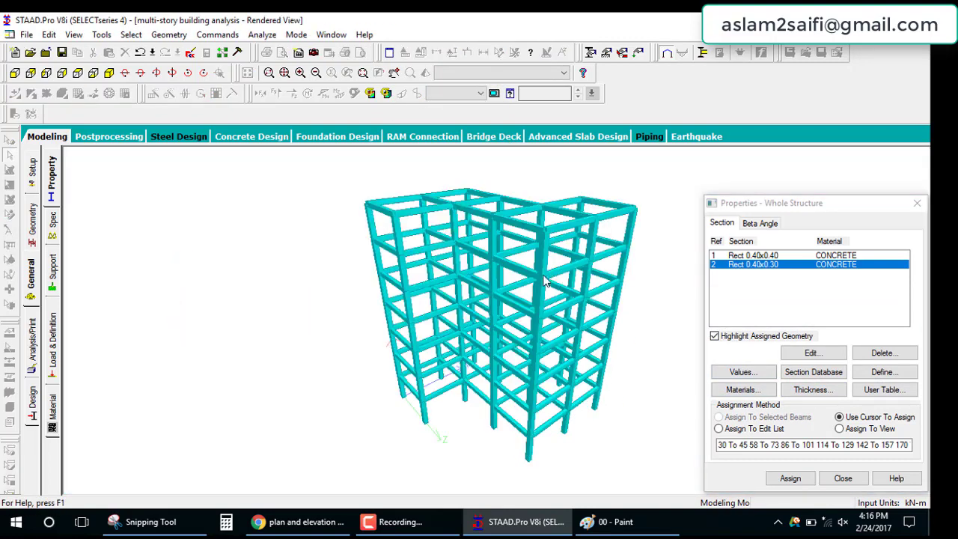
mouse_move(545, 281)
mouse_down()
mouse_move(434, 382)
mouse_move(353, 337)
mouse_move(402, 317)
mouse_move(627, 395)
mouse_move(396, 381)
mouse_move(503, 404)
mouse_up()
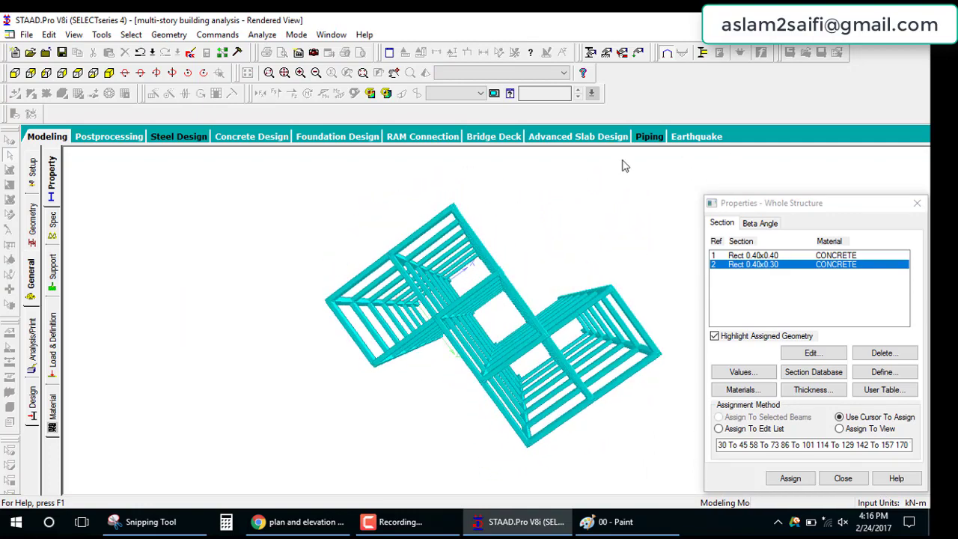
click(43, 142)
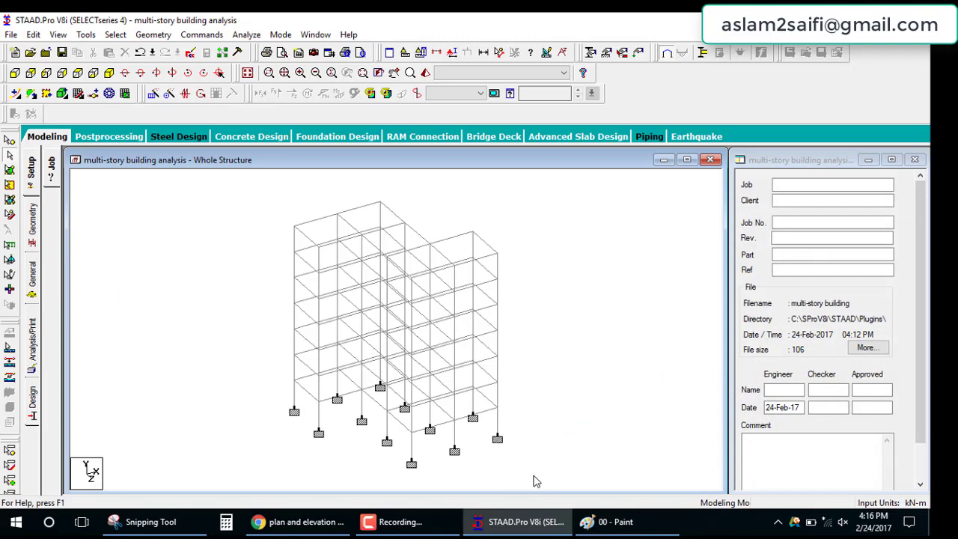
- On the Paint design sheet, underline 10 kN/m² dead load and tick 3 kN/m² live load in red
click(612, 524)
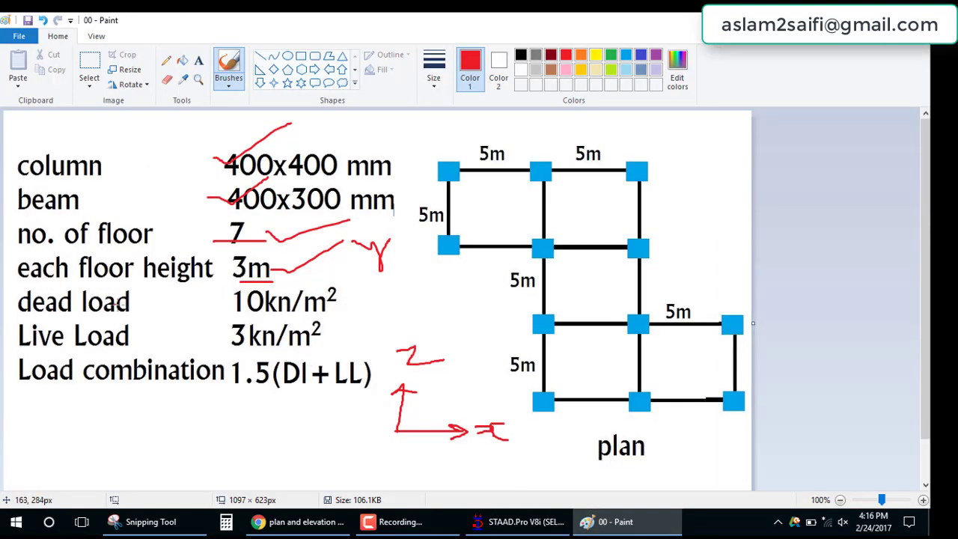
mouse_move(239, 317)
mouse_down()
mouse_move(349, 316)
mouse_move(422, 271)
mouse_up()
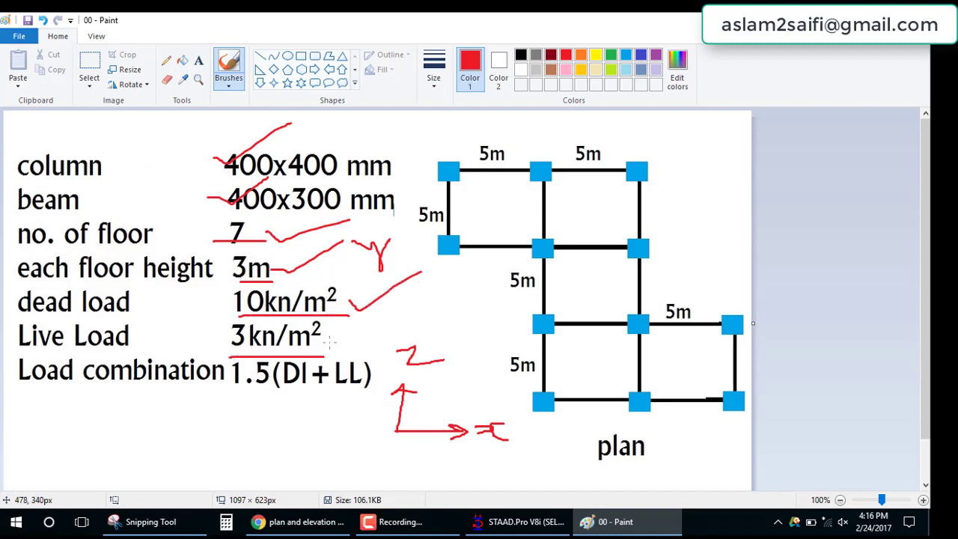
drag(353, 347, 420, 305)
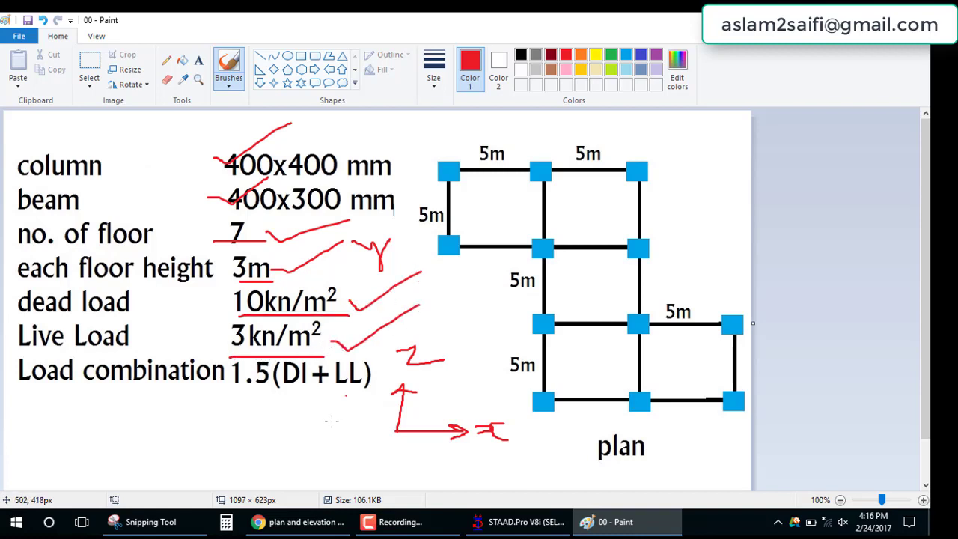
- Return to the STAAD.Pro model and show its section properties
click(296, 527)
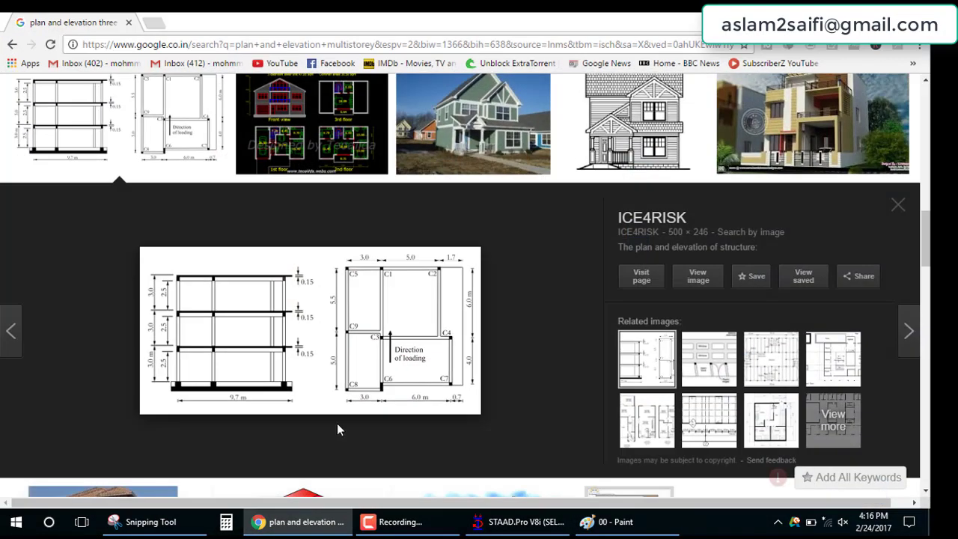
click(524, 521)
click(33, 290)
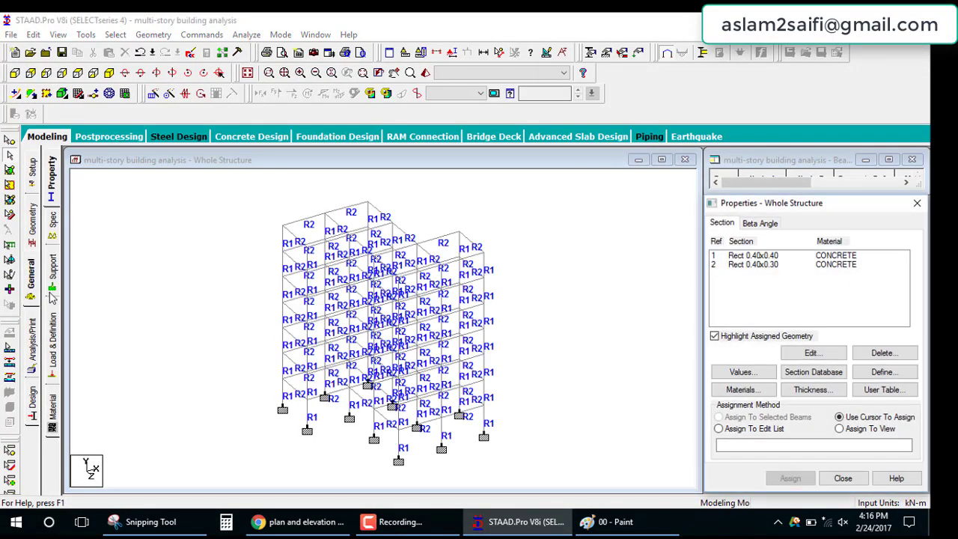
- Add primary load case 1 of Dead loading type, titled 'dead'
click(53, 336)
click(741, 183)
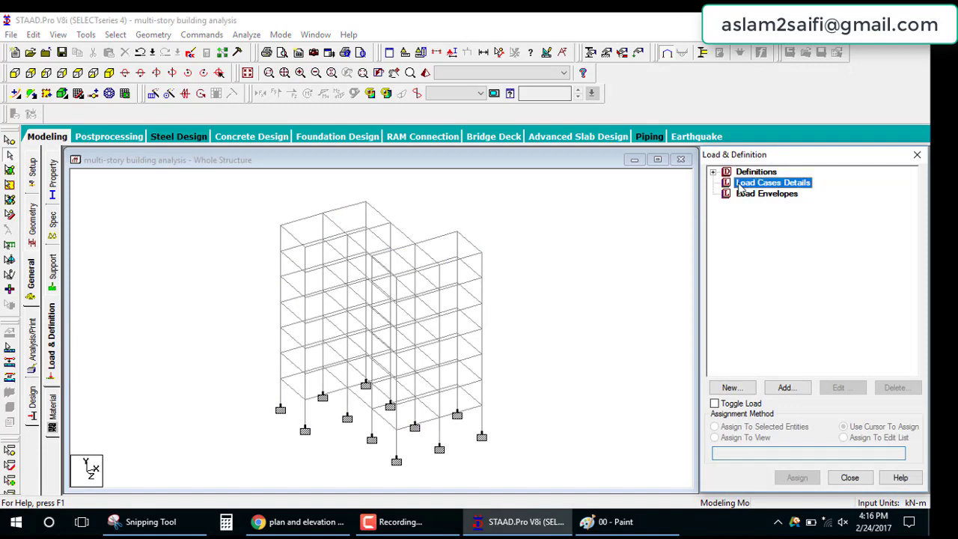
click(785, 387)
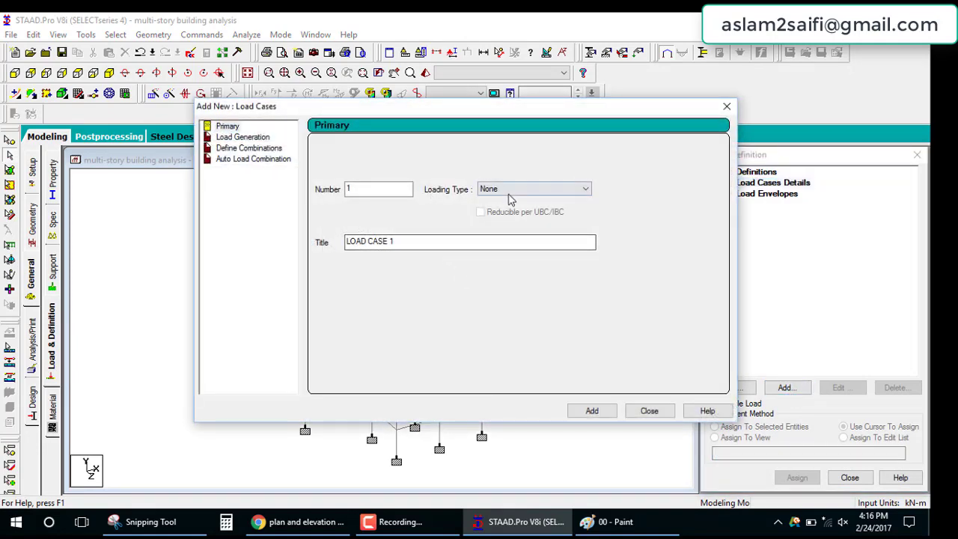
click(533, 189)
click(515, 197)
double_click(449, 243)
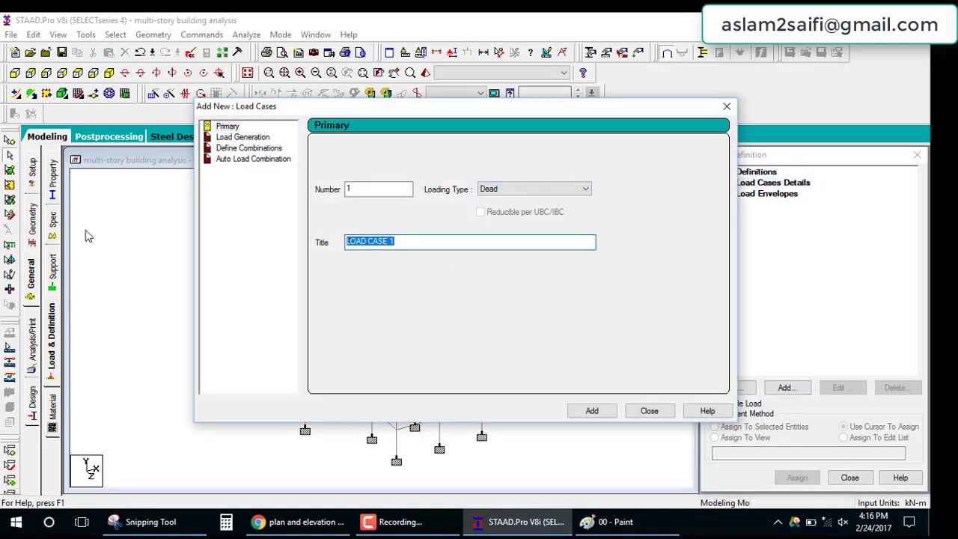
text(dead)
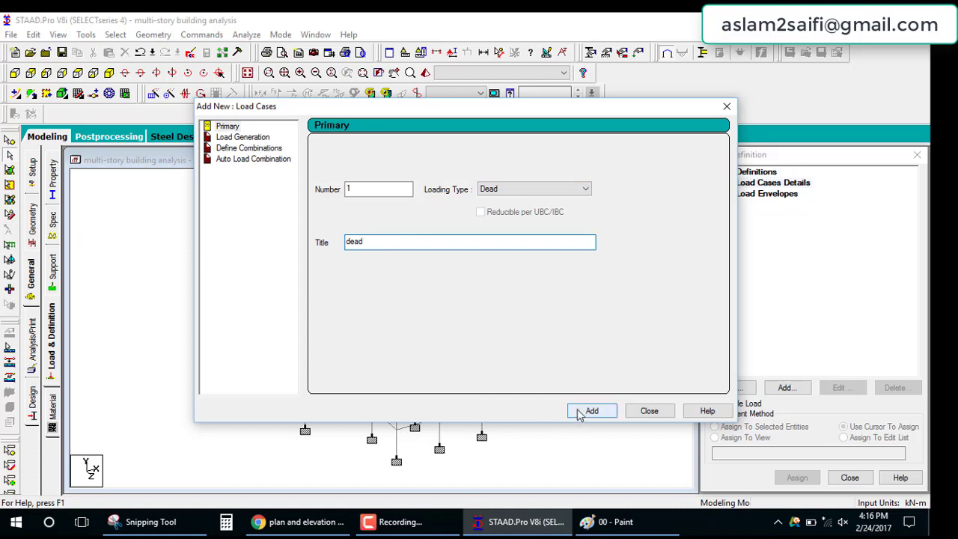
click(581, 411)
- Add primary load case 2 of Live loading type, titled 'live'
click(560, 191)
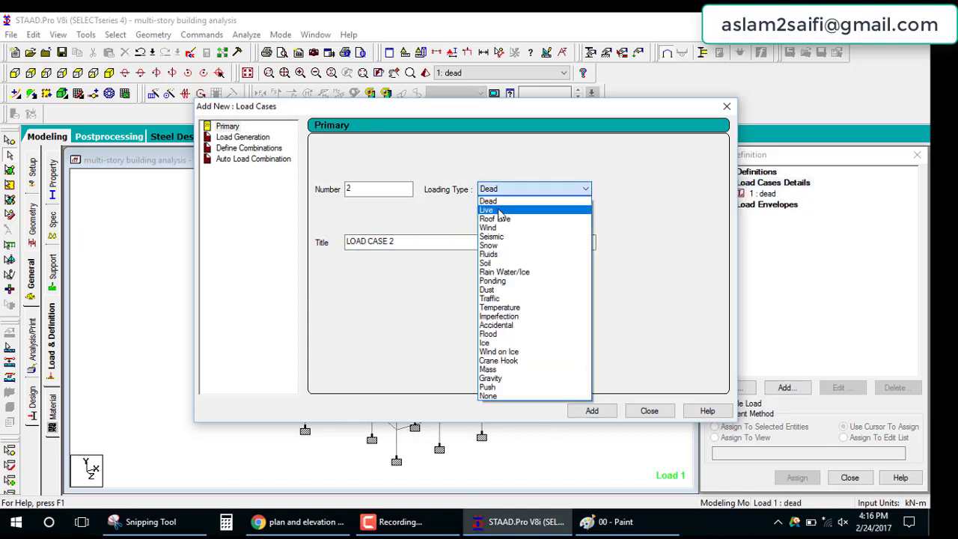
click(500, 210)
double_click(452, 241)
text(d)
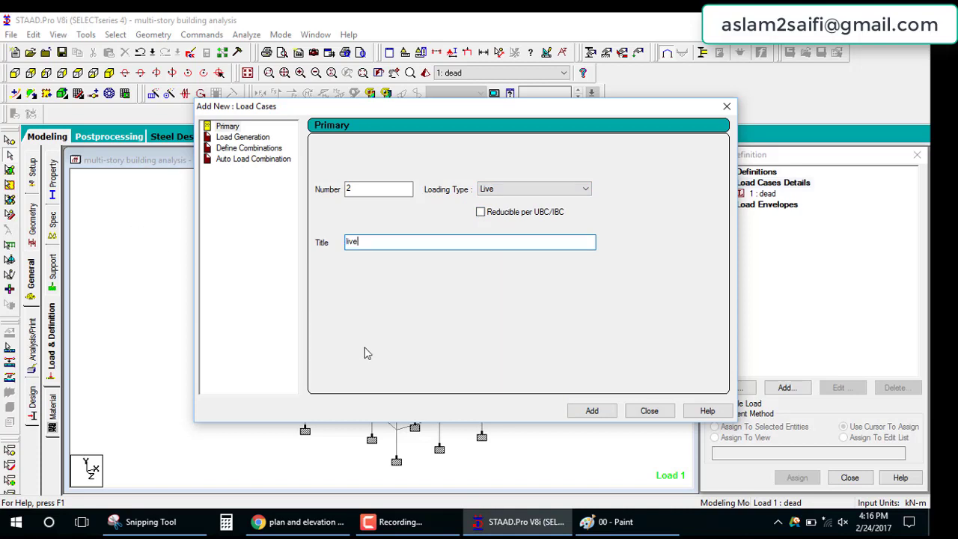
click(595, 411)
click(648, 411)
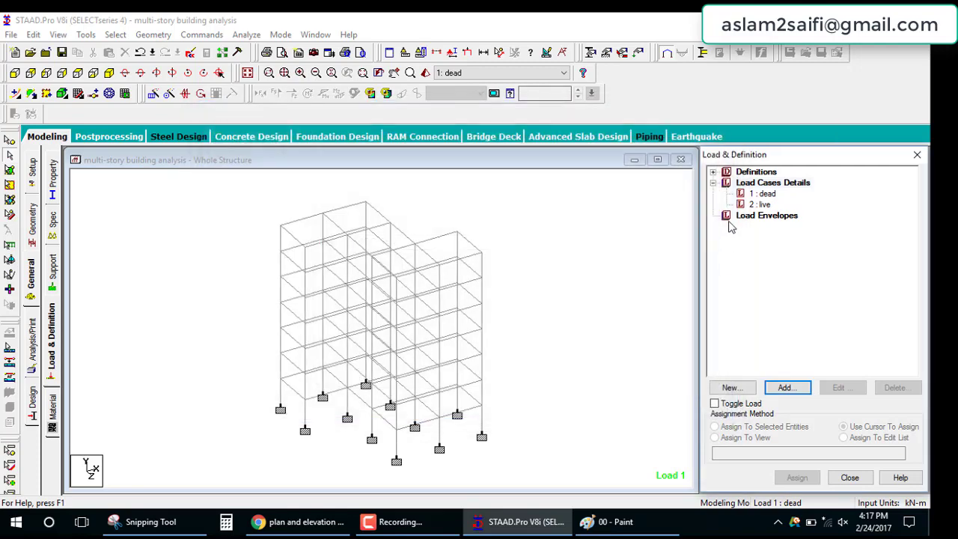
- Begin a floor load item for the dead load case
click(760, 194)
click(798, 387)
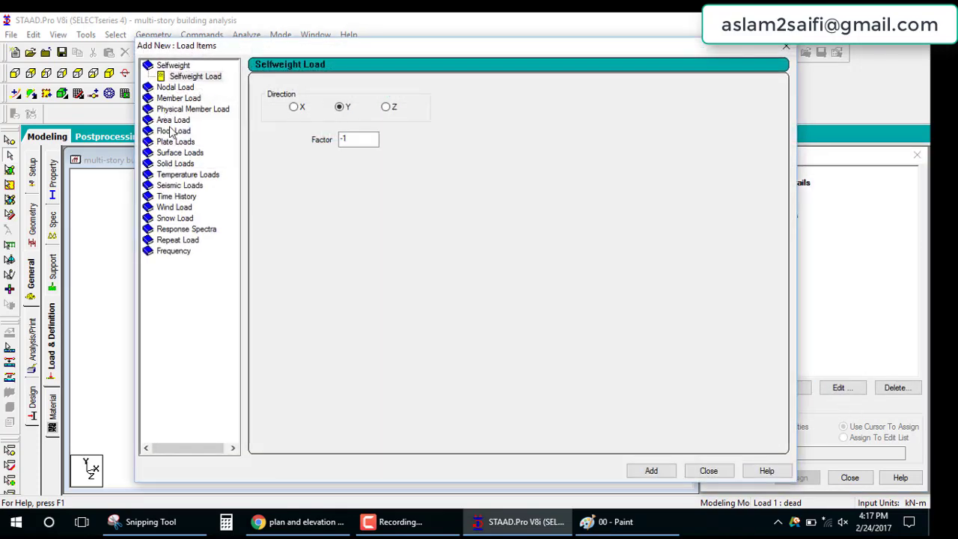
click(171, 131)
key(Tab)
text(-10)
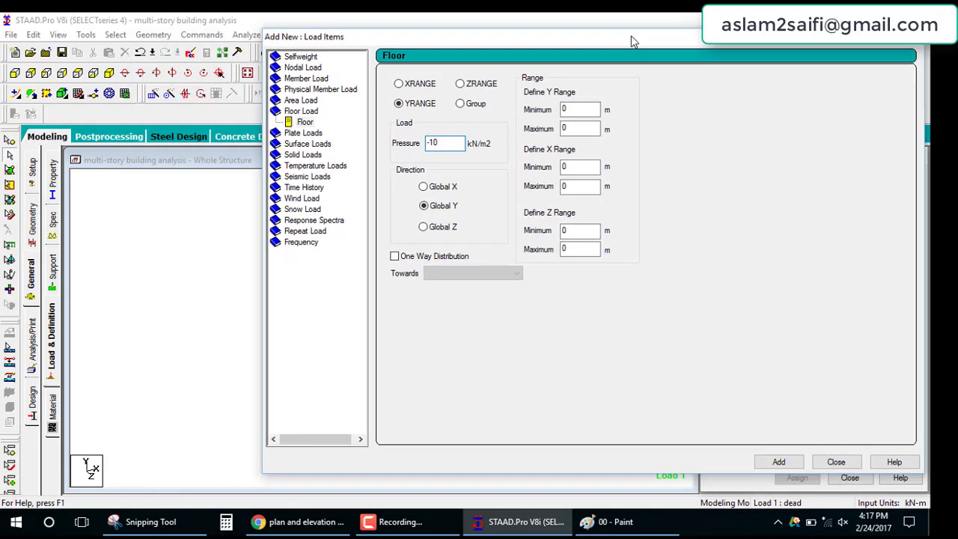
drag(449, 45, 730, 21)
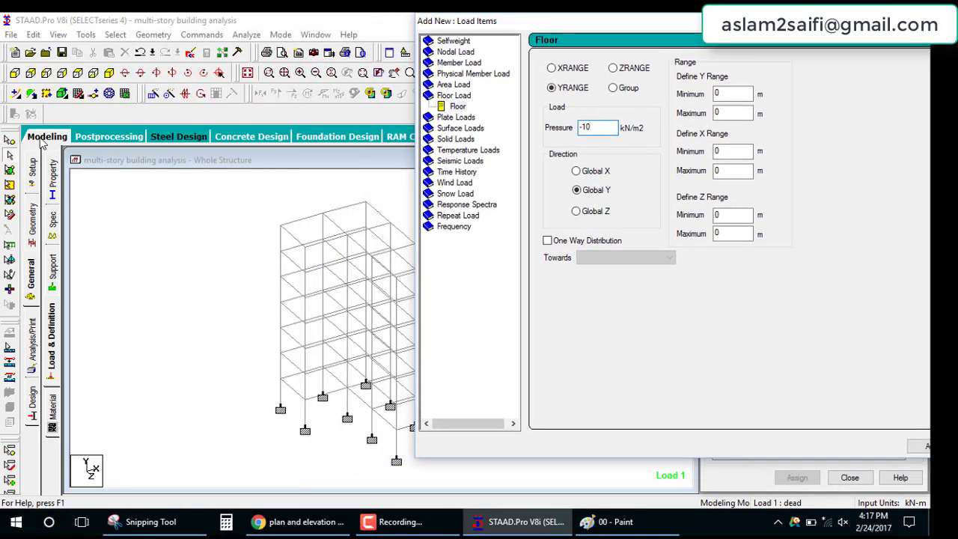
- Check the first-floor and top-floor node coordinates, finding the top at Y 21
click(9, 139)
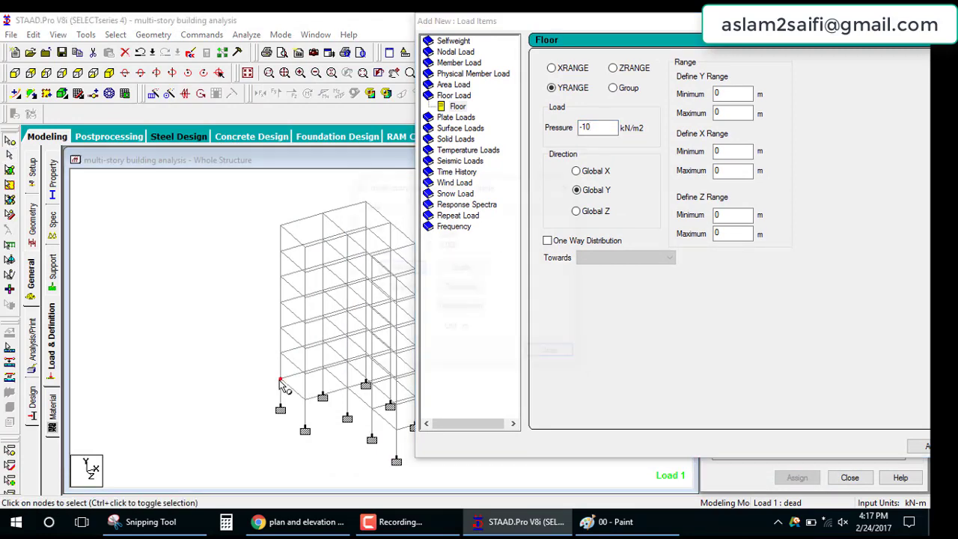
double_click(280, 380)
click(553, 354)
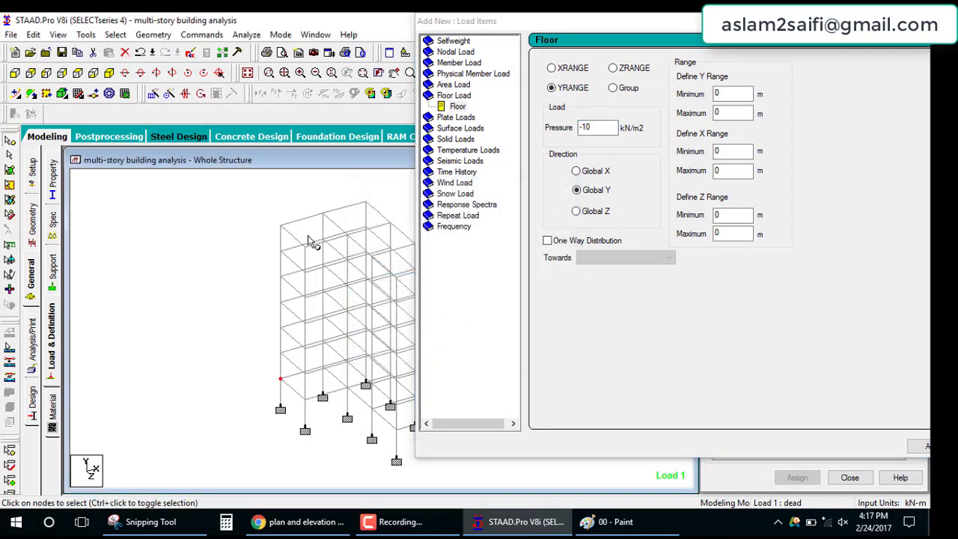
click(280, 225)
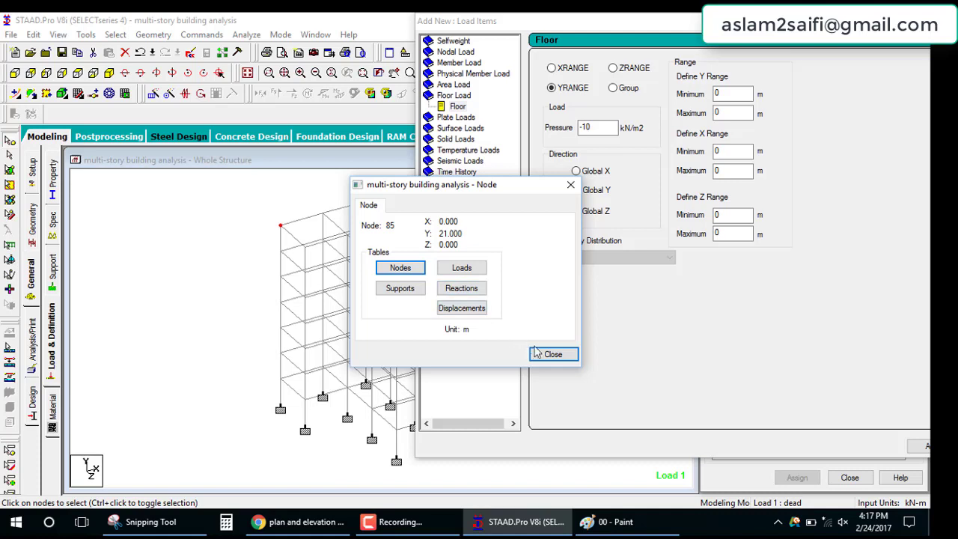
click(554, 354)
- Add the -10 kN/m² dead floor load over Y range 3 to 21 m
click(733, 93)
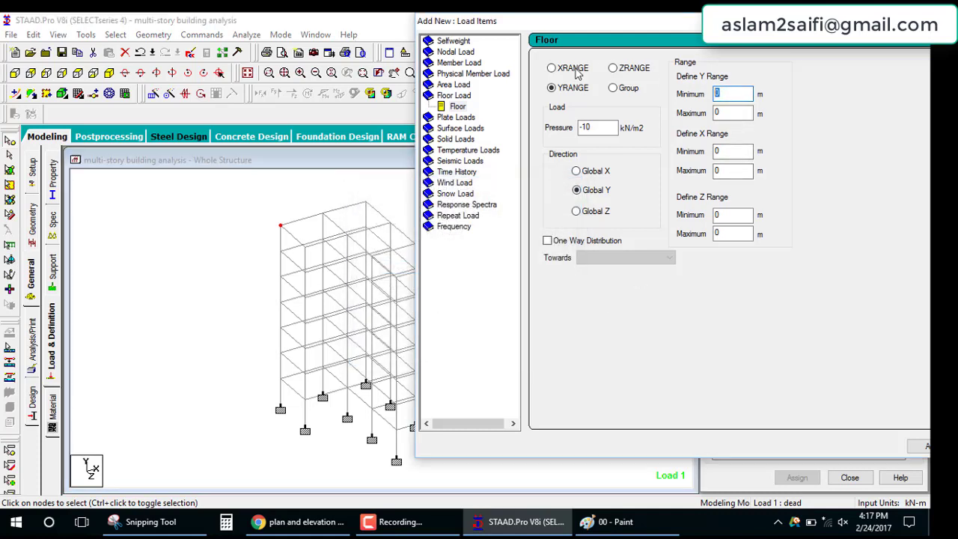
text(3)
click(749, 113)
text(21)
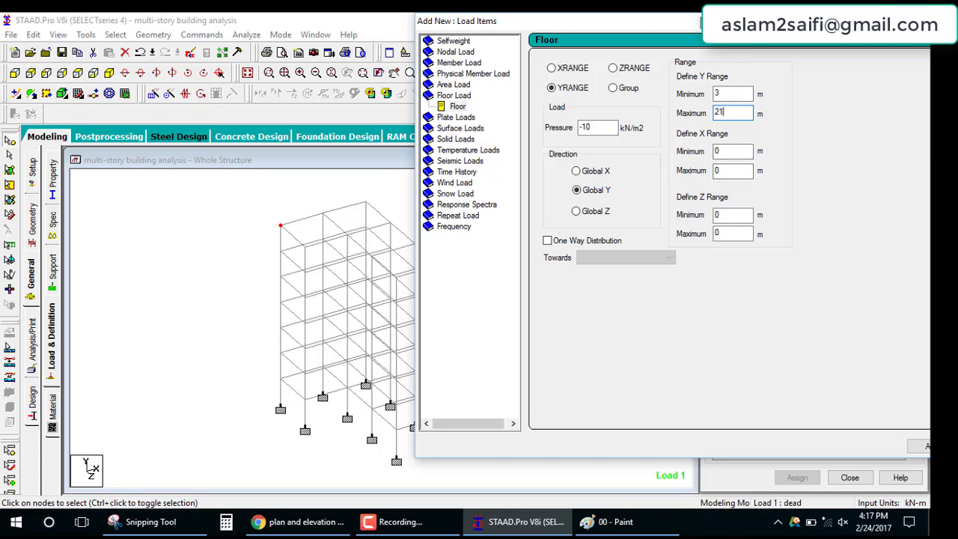
drag(524, 21, 291, 26)
click(700, 452)
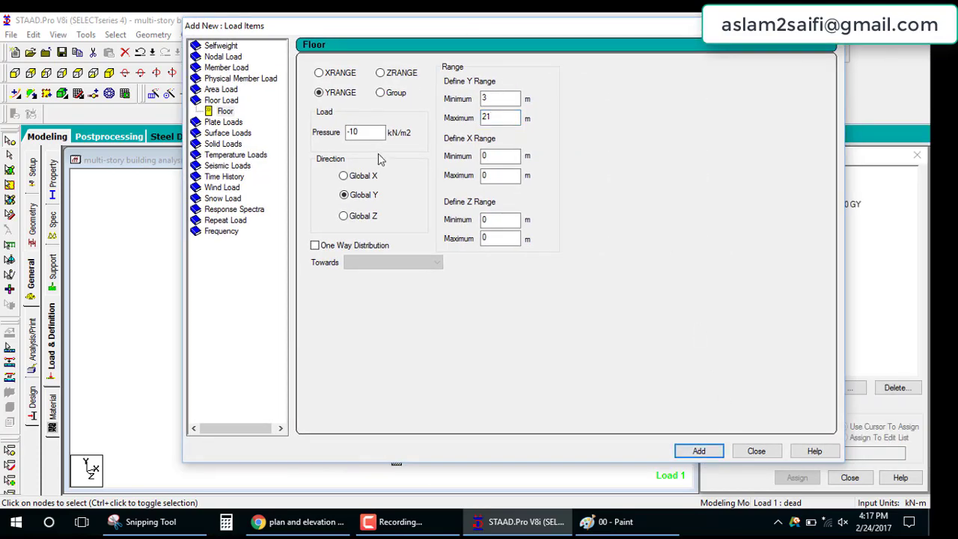
double_click(352, 132)
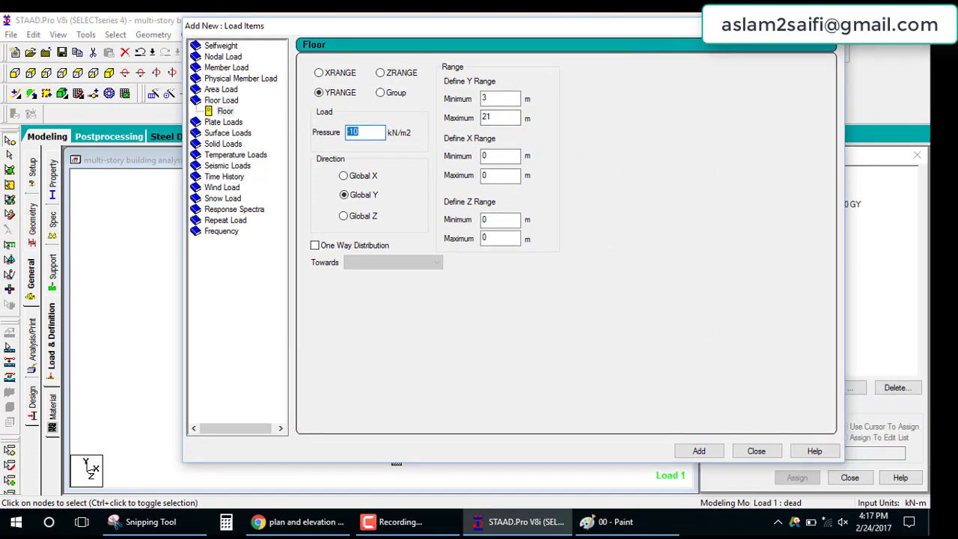
key(Escape)
- Add a -3 kN/m² floor load over Y range 3 to 21 m to the live case
click(761, 216)
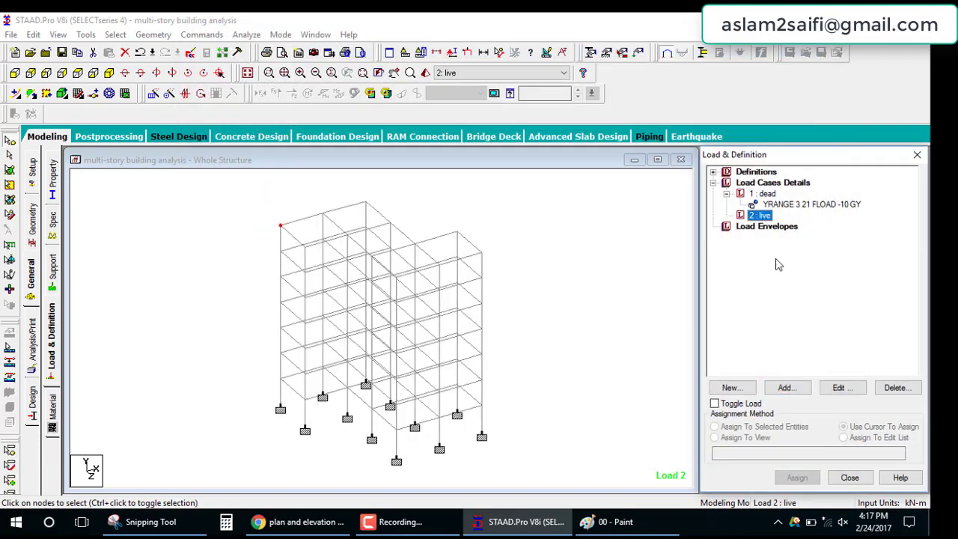
click(805, 387)
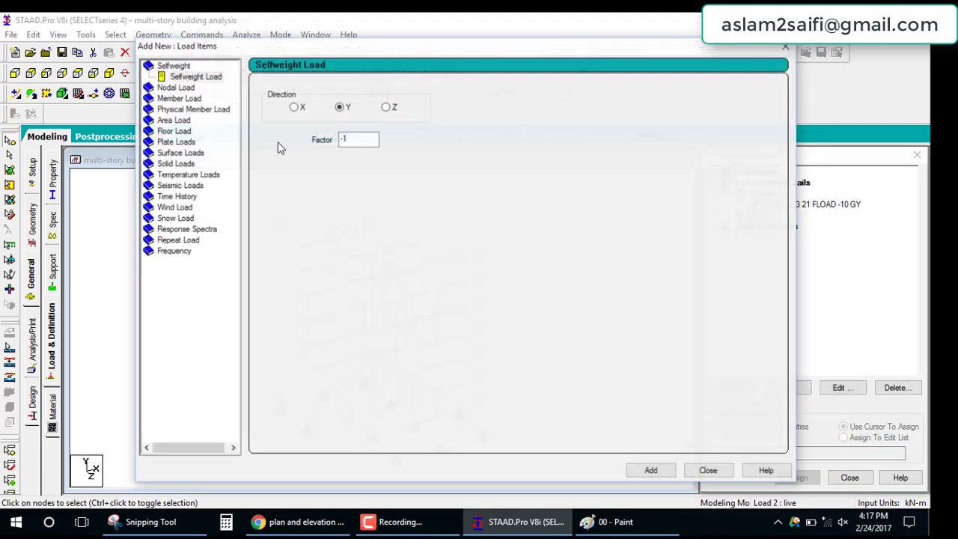
click(174, 132)
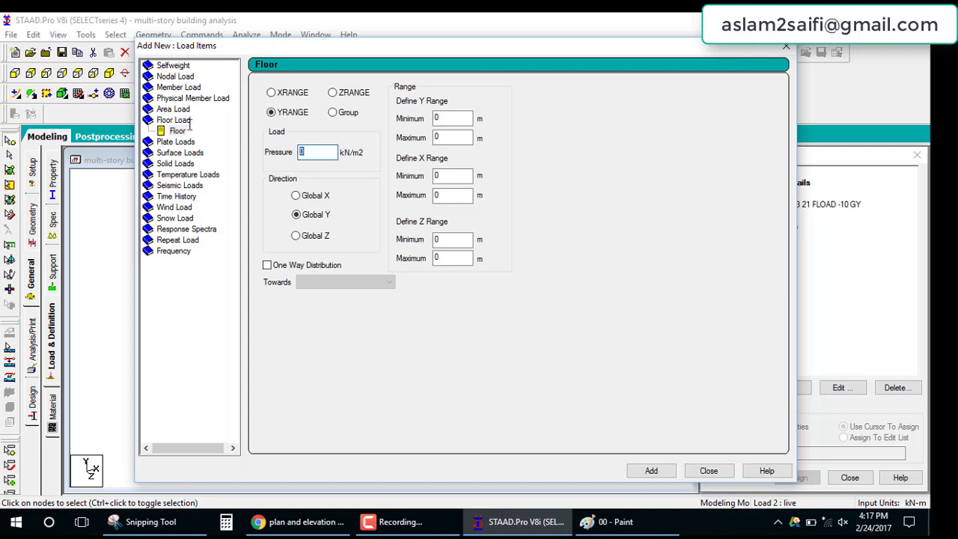
text(-3)
click(446, 118)
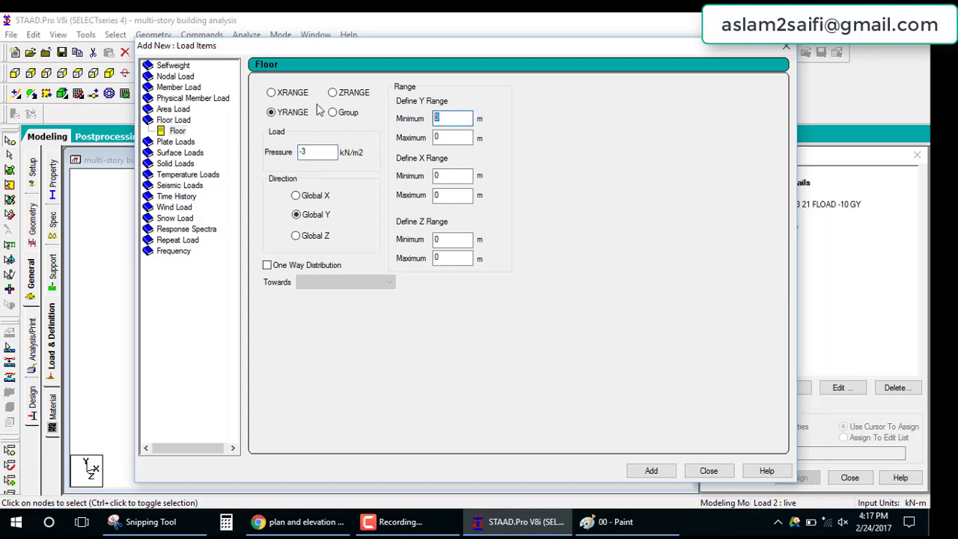
text(3)
click(459, 139)
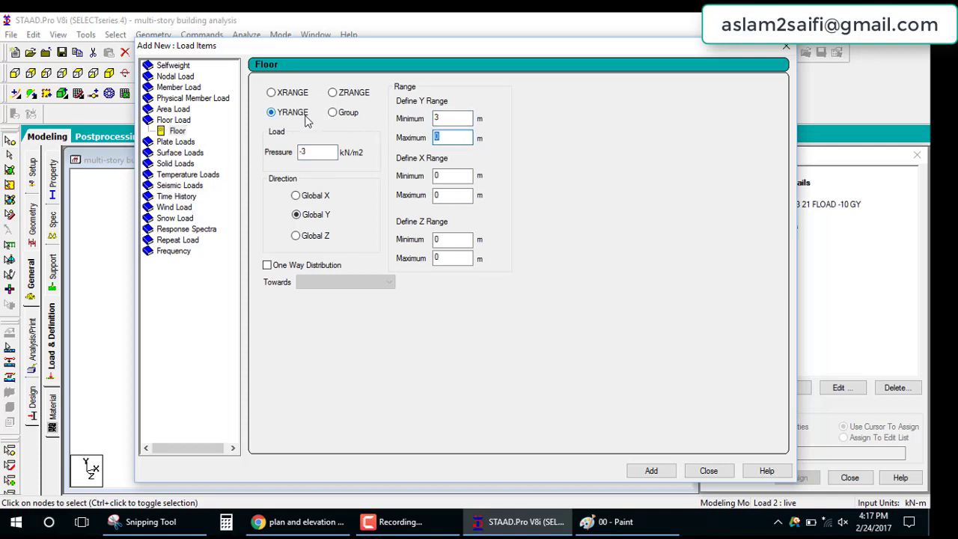
text(21)
click(651, 470)
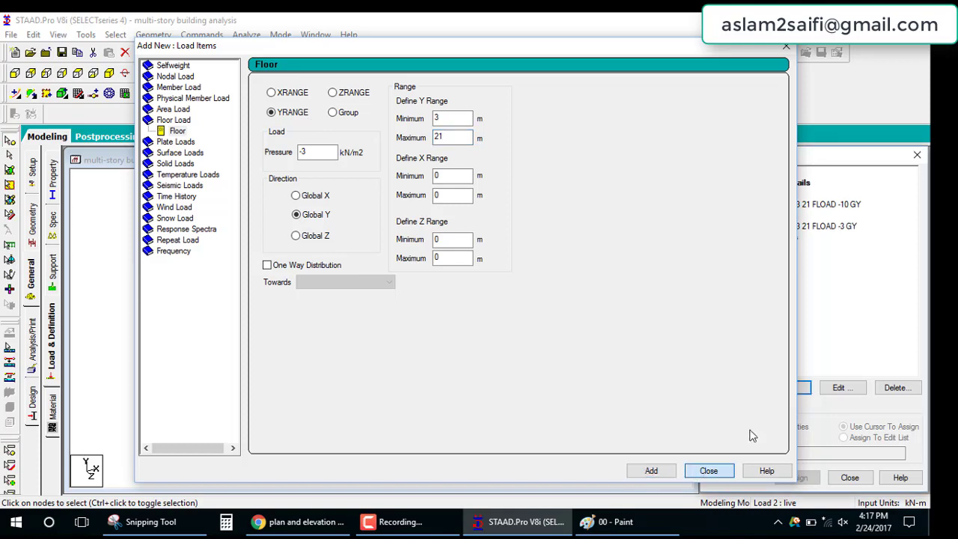
click(708, 470)
- Display the live floor loads, then circle 1.5(DL+LL) in red on the Paint plan
click(807, 211)
click(799, 226)
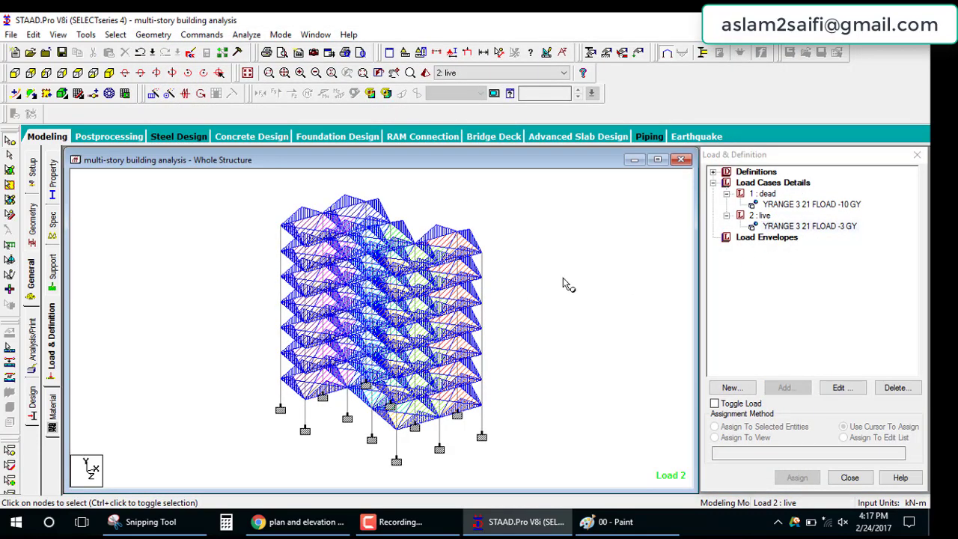
click(606, 521)
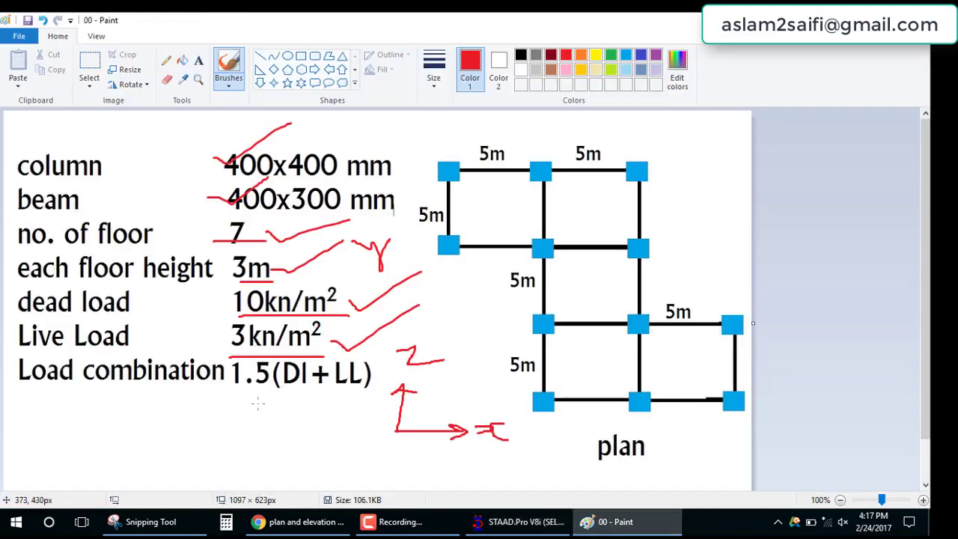
drag(240, 402, 261, 406)
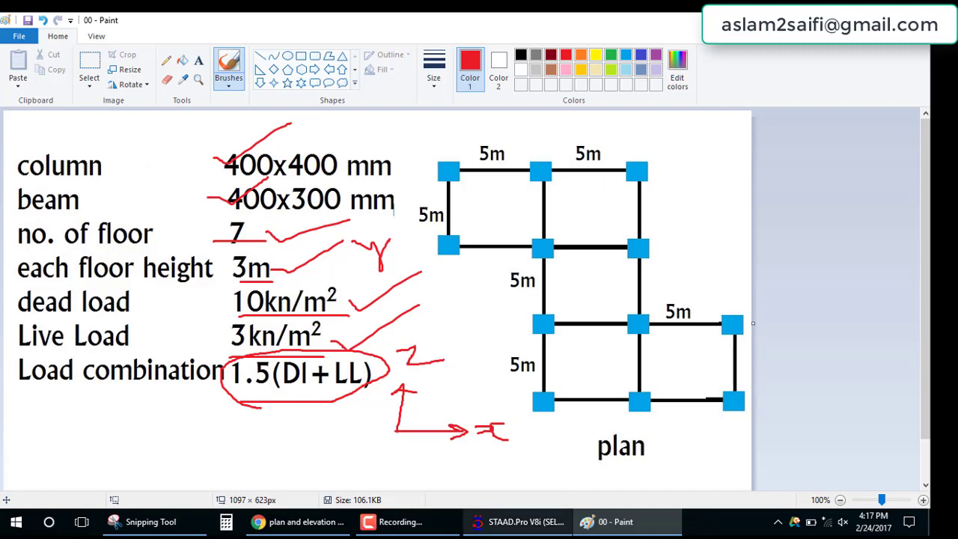
click(518, 522)
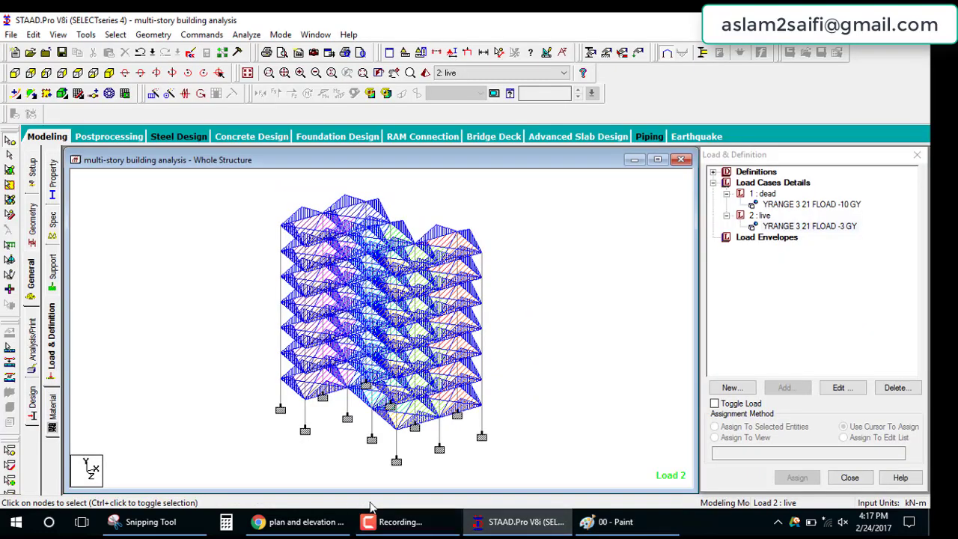
- Start a new load combination, saving the structure when prompted
click(771, 187)
click(729, 387)
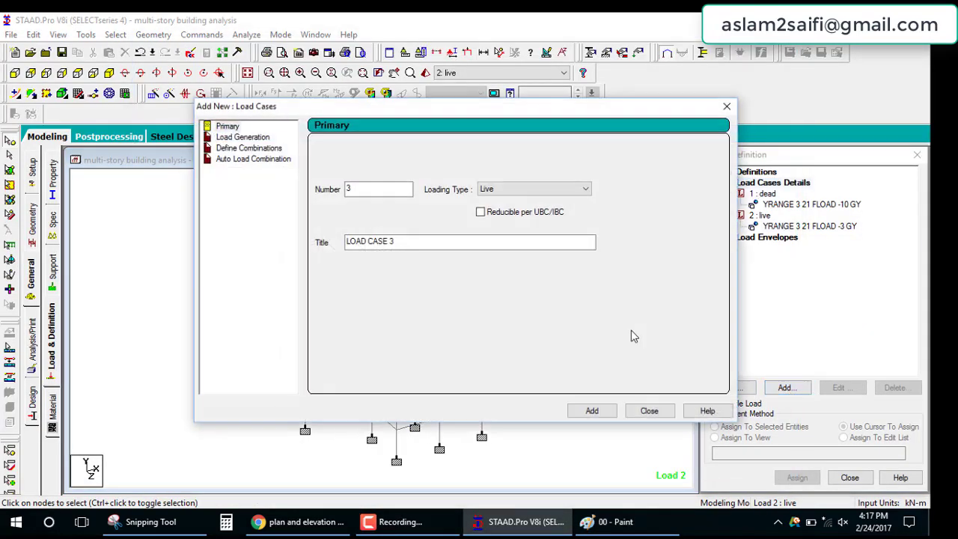
click(250, 148)
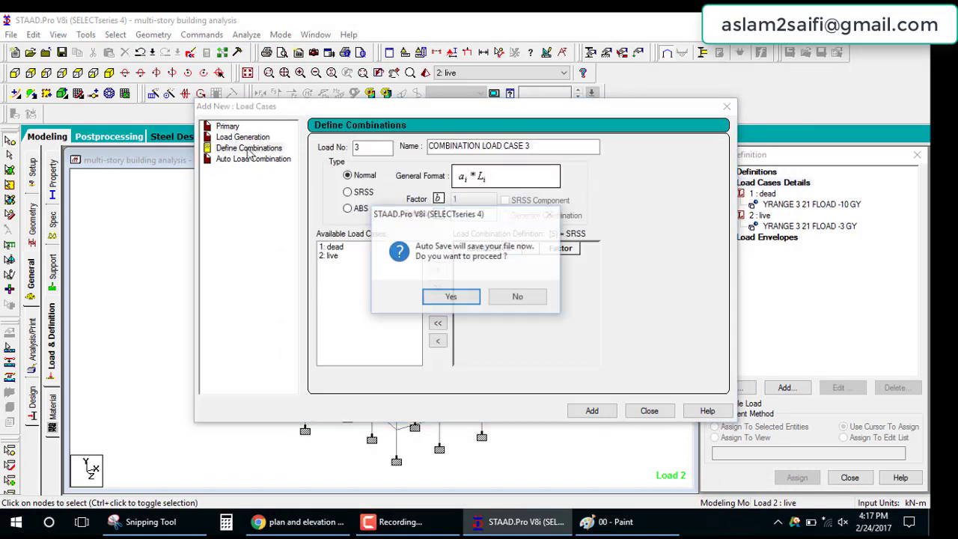
click(450, 296)
click(390, 288)
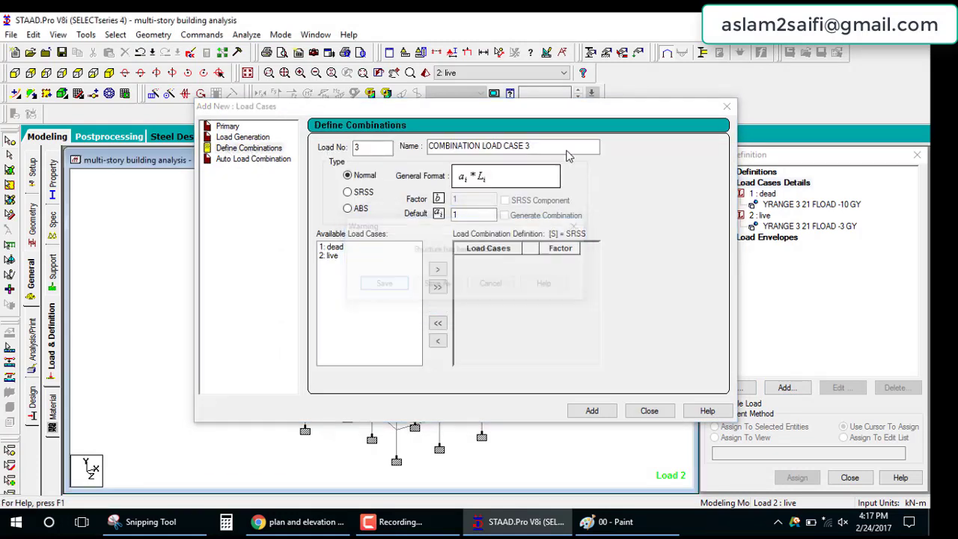
- Name combination 3 '1.5(dl+ll)' with dead and live cases each factored 1.5
drag(554, 147, 373, 145)
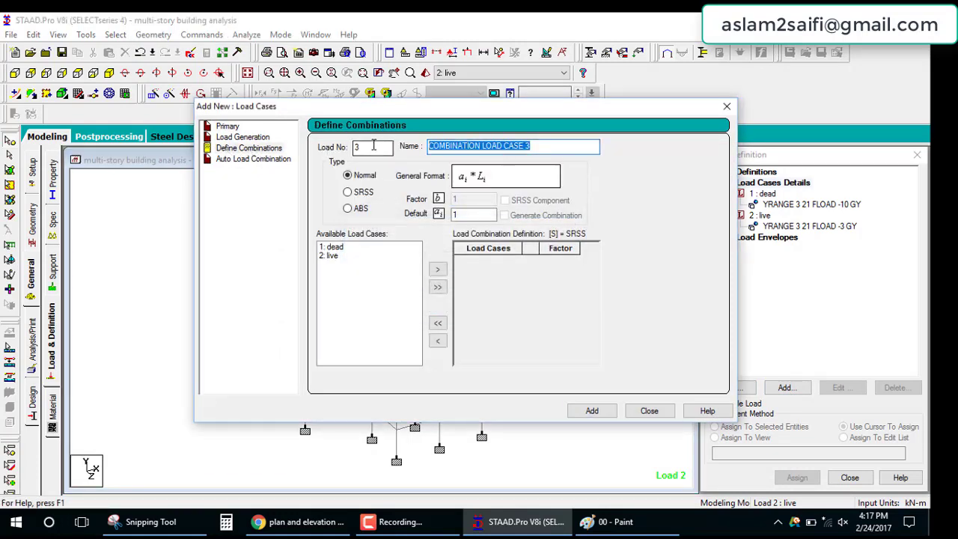
text(1.5(dl+ll)
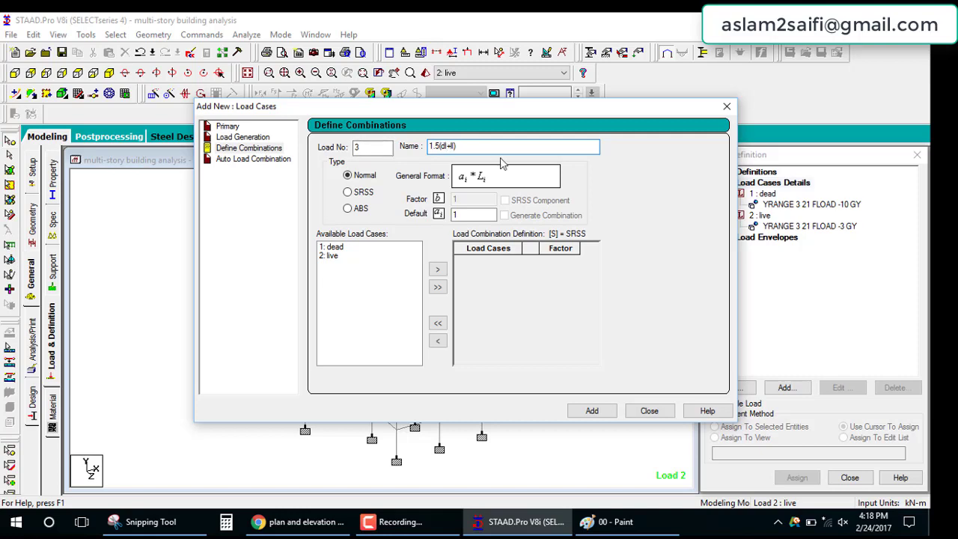
click(438, 287)
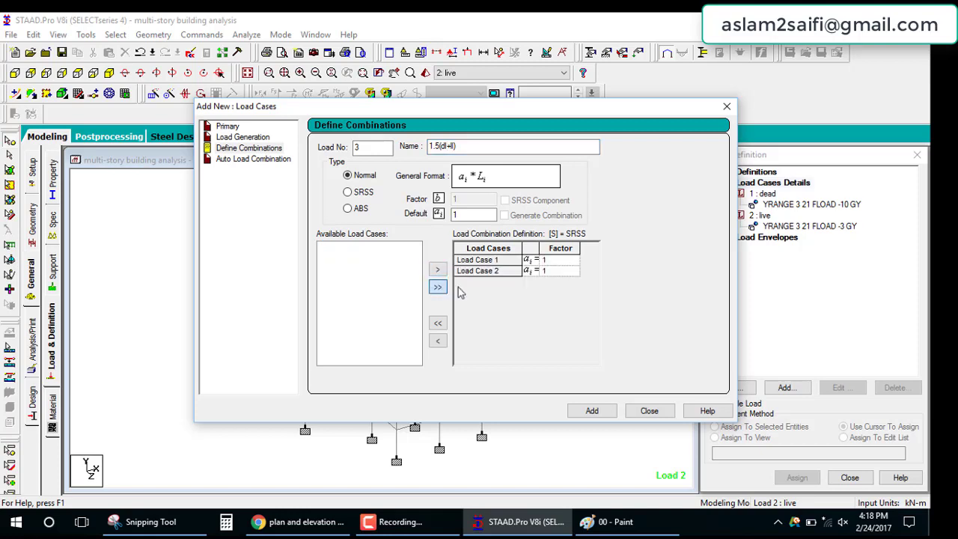
click(554, 260)
click(562, 272)
text(.5)
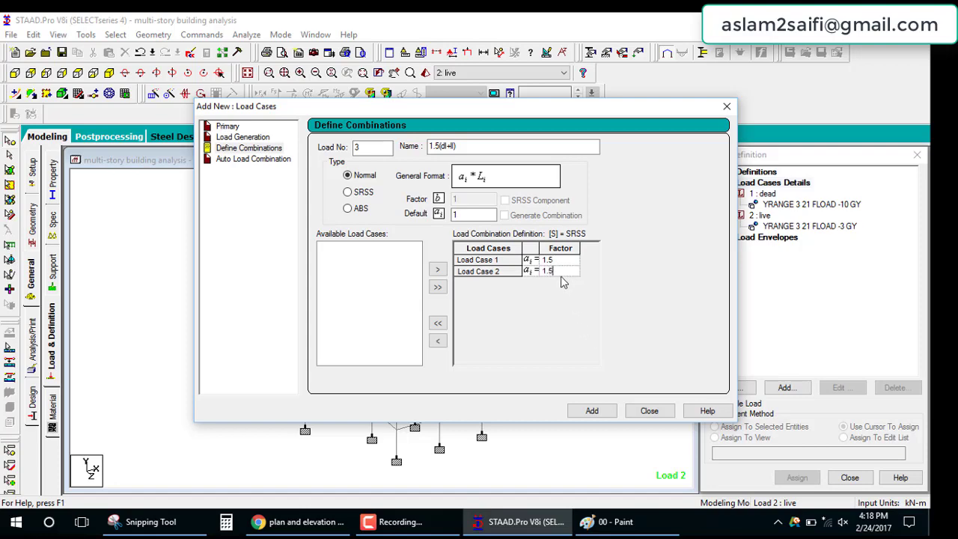
click(603, 411)
click(649, 411)
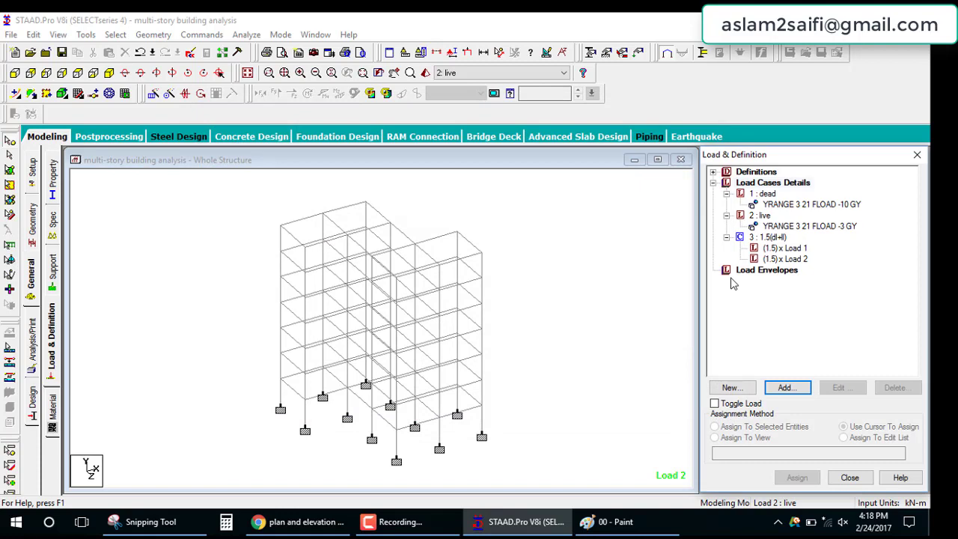
- Collapse the combination, live and dead load case entries in the tree
click(726, 238)
click(726, 215)
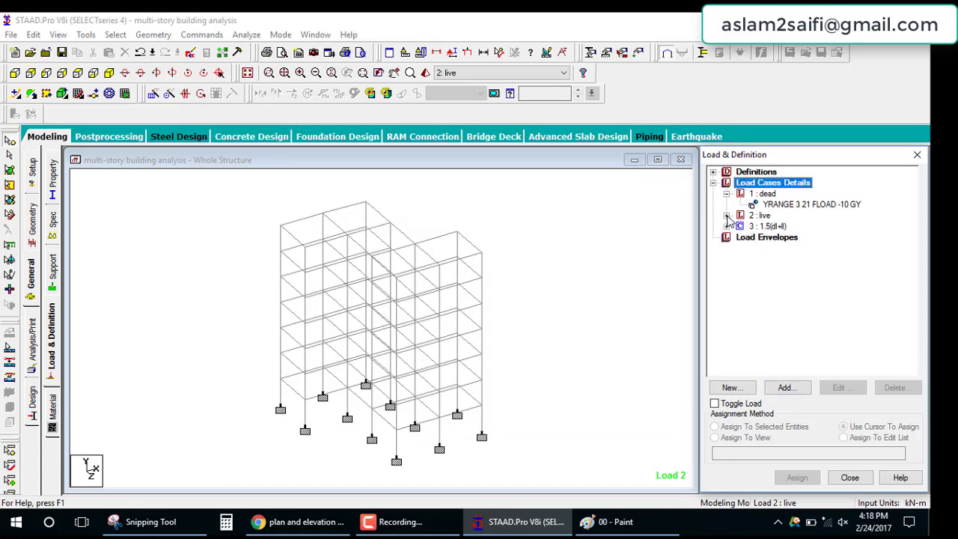
click(726, 194)
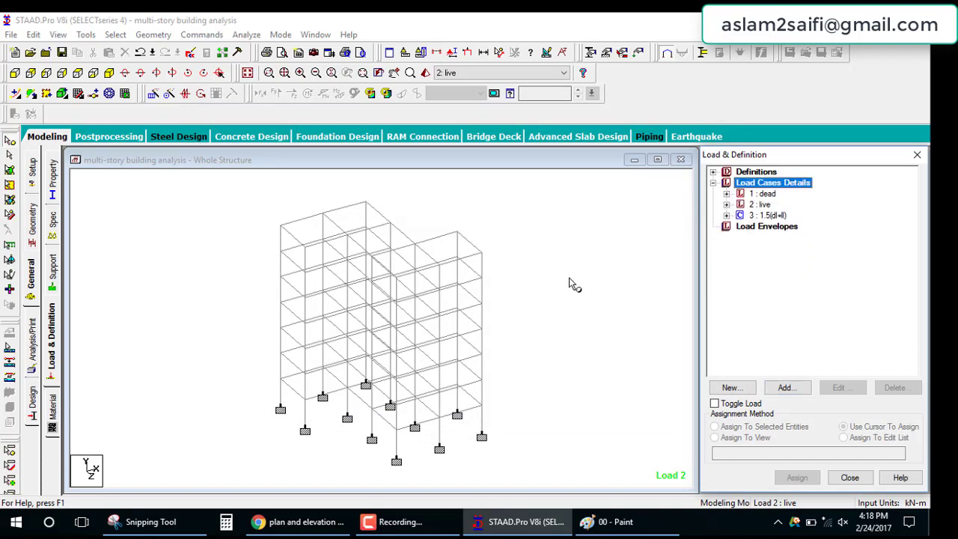
- Add a Perform Analysis command with Print All
click(33, 349)
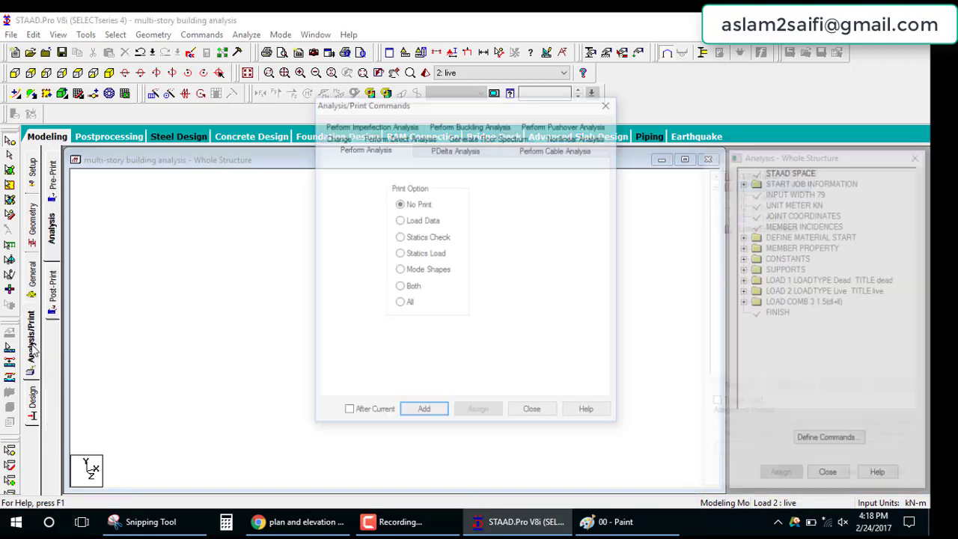
click(423, 412)
click(533, 411)
- Run the analysis, saving the model when prompted
click(246, 34)
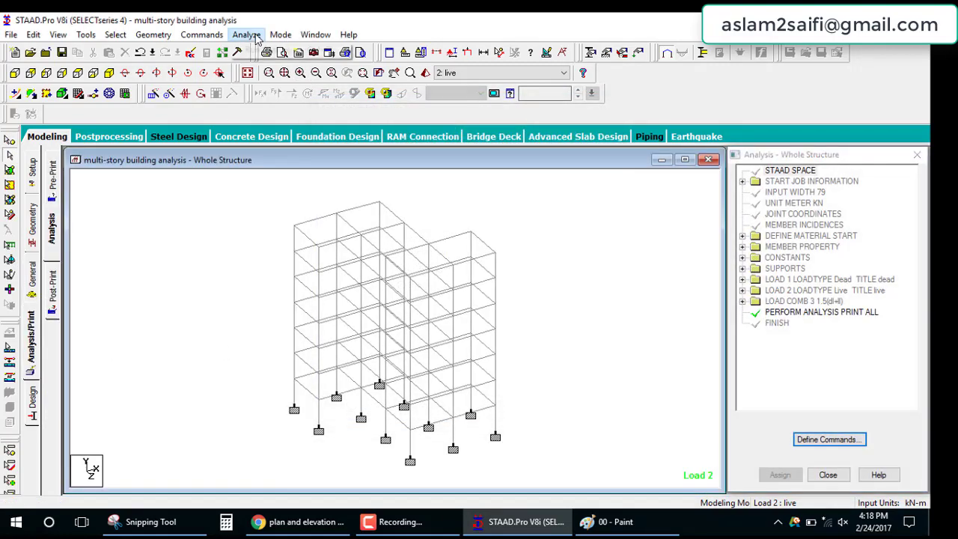
click(254, 51)
click(382, 285)
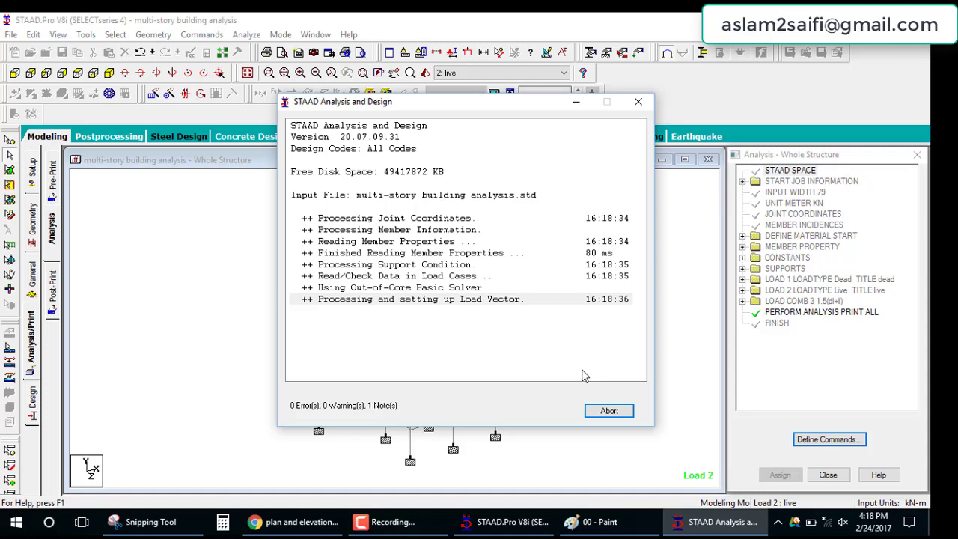
- Show the deflected shape for the dead load and the 1.5(dl+ll) combination
click(611, 414)
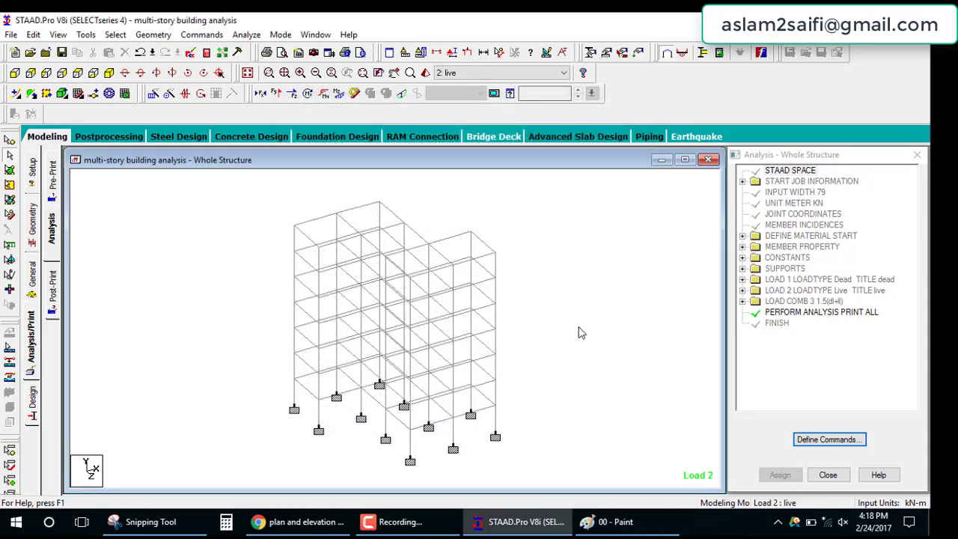
click(399, 94)
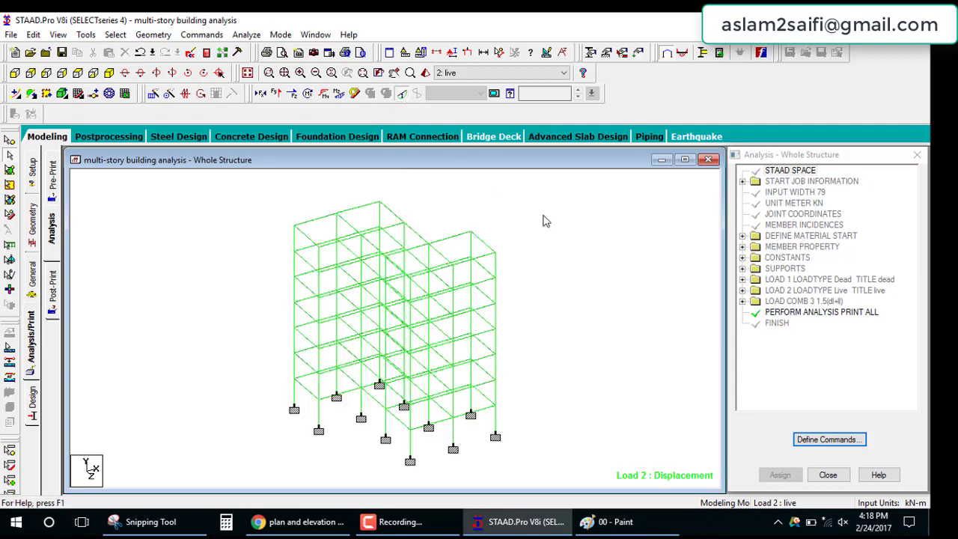
click(598, 297)
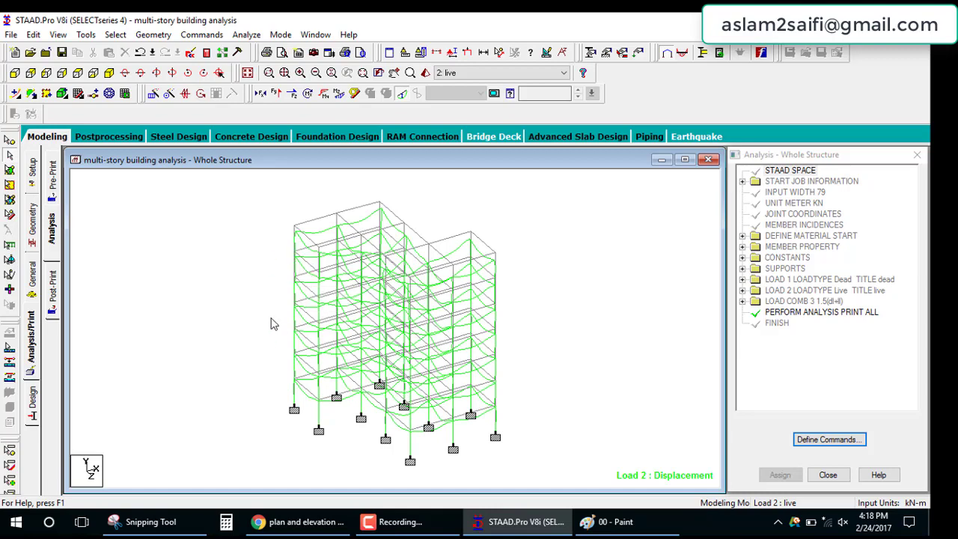
click(501, 72)
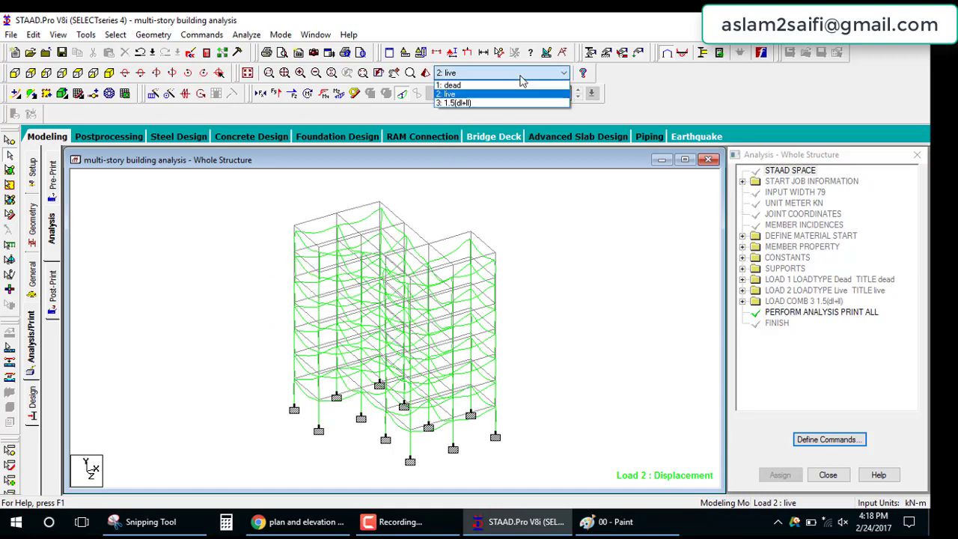
click(464, 83)
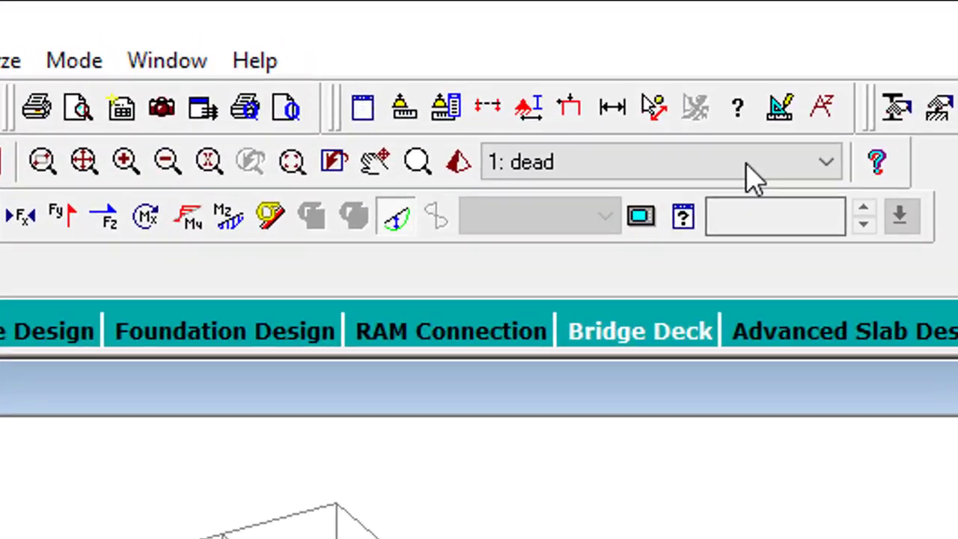
click(536, 76)
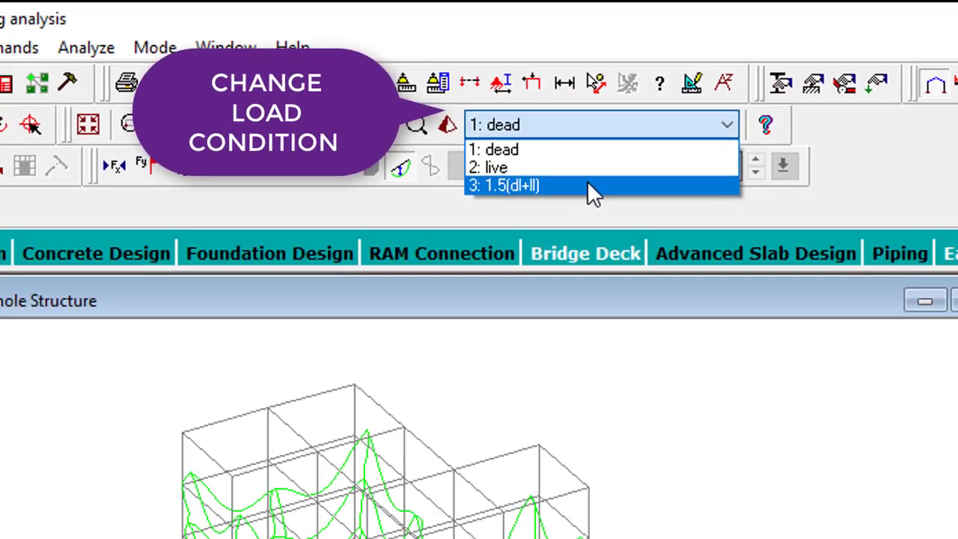
click(588, 185)
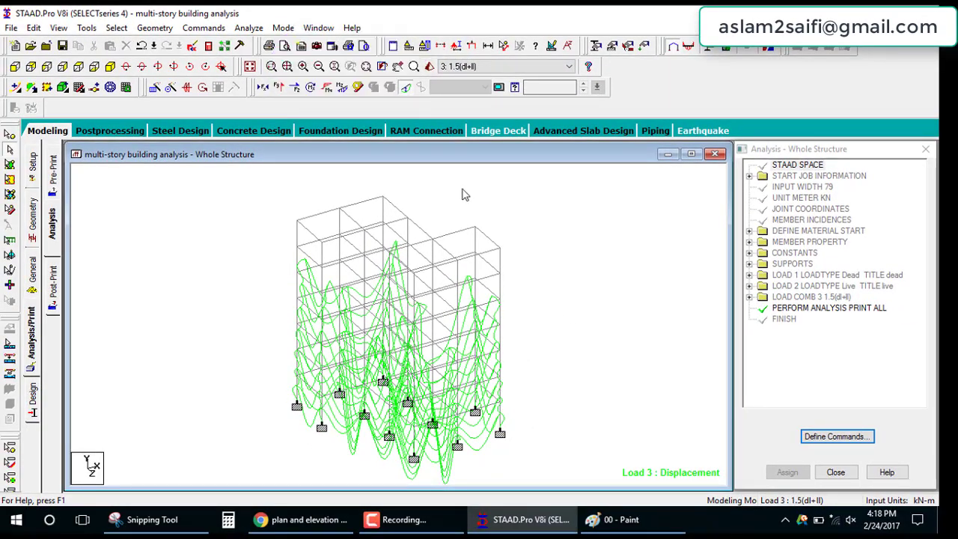
- Show the Bending Z diagram for the live and dead load cases
click(405, 88)
click(343, 88)
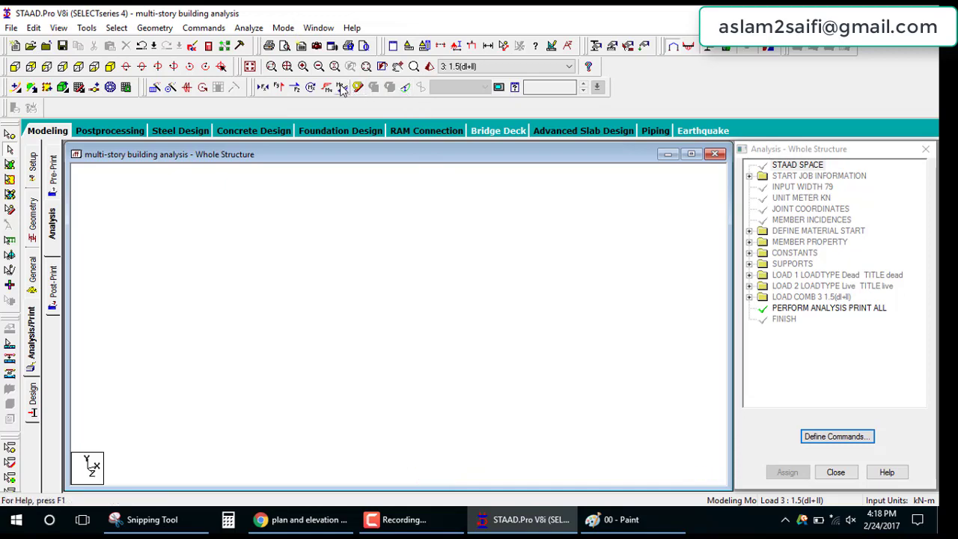
click(558, 68)
click(537, 88)
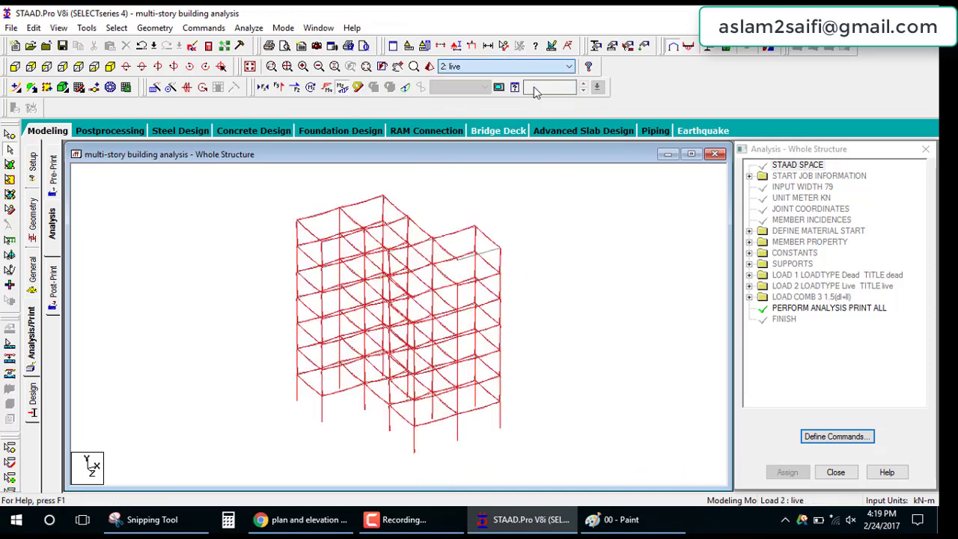
click(537, 69)
click(538, 79)
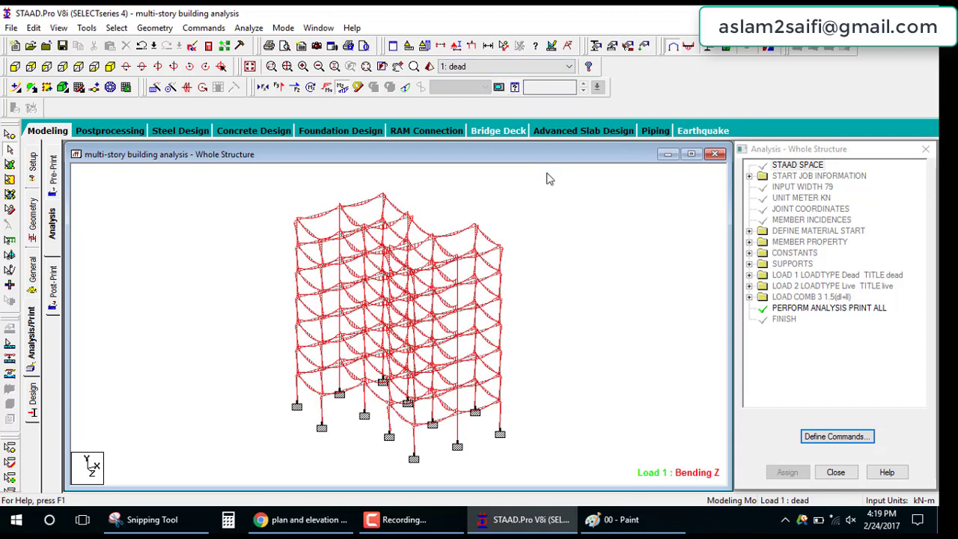
- Show the Shear Y diagram for the live load and the 1.5(dl+ll) combination
click(342, 88)
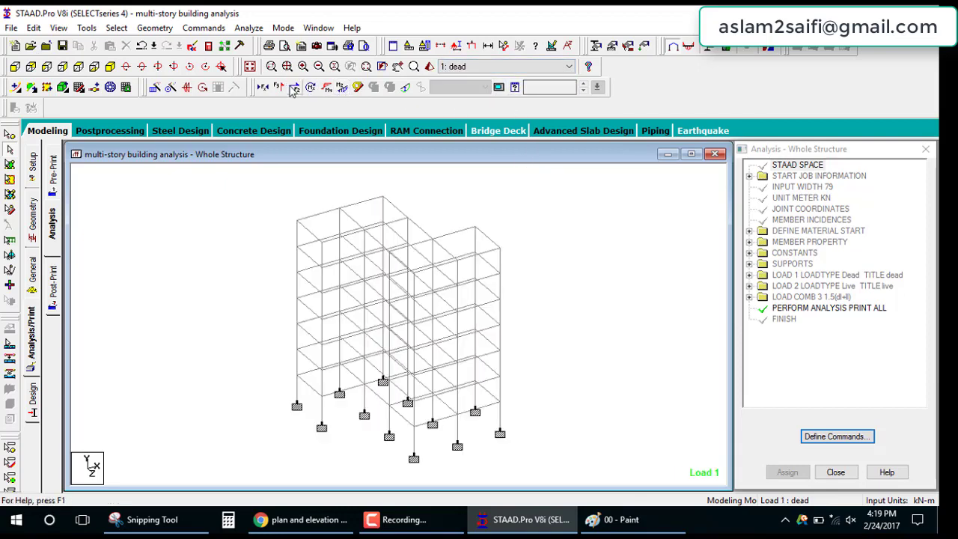
click(279, 87)
click(509, 67)
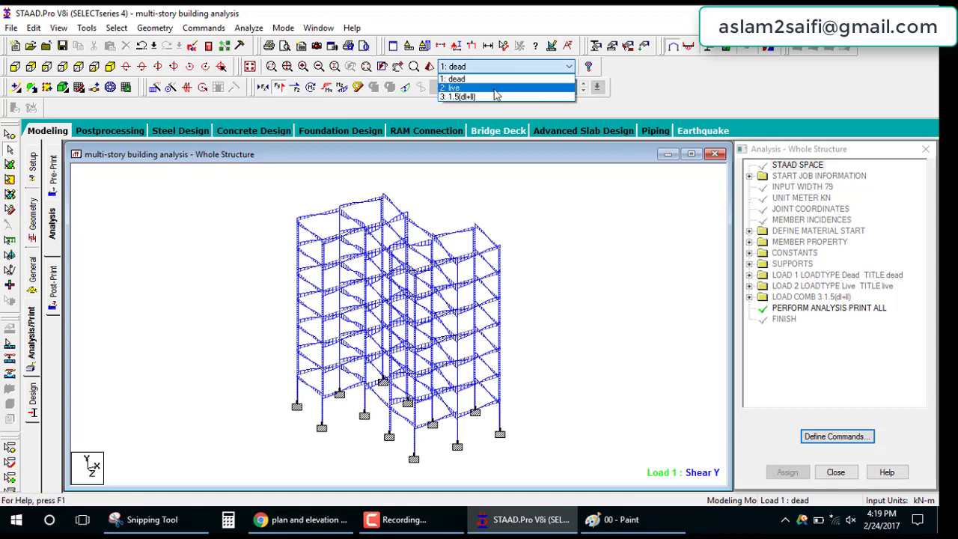
click(509, 91)
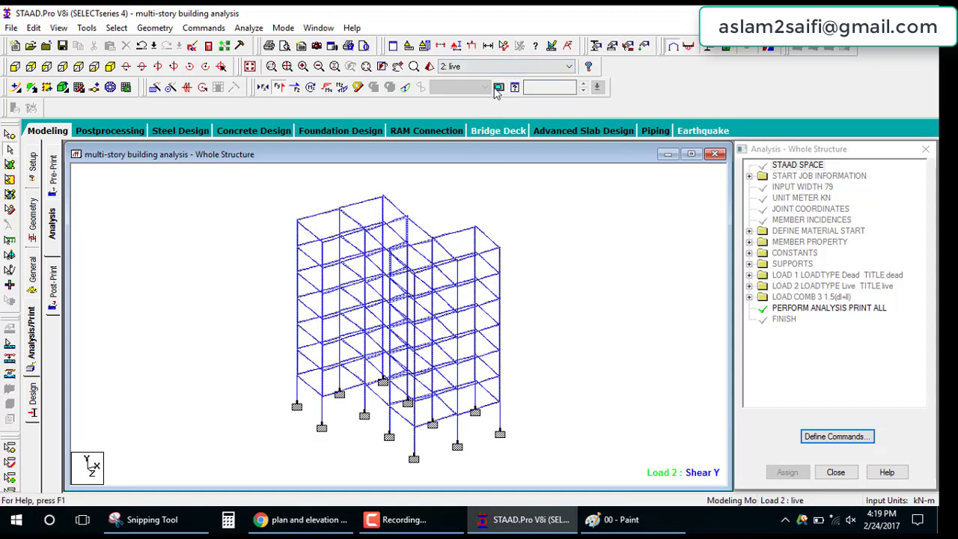
click(503, 69)
click(490, 98)
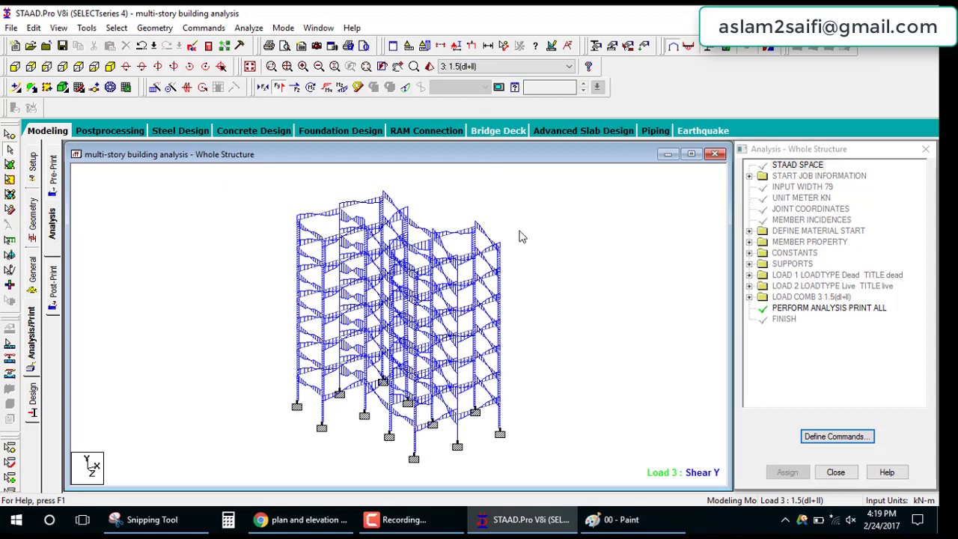
click(499, 87)
- Confirm the results setup, animate section displacement, and show node and beam displacement tables
click(481, 370)
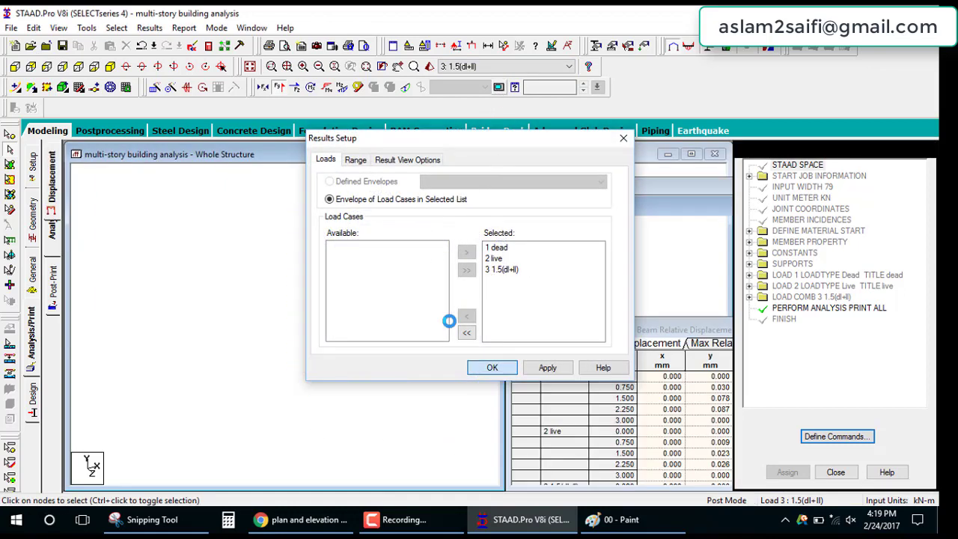
click(372, 154)
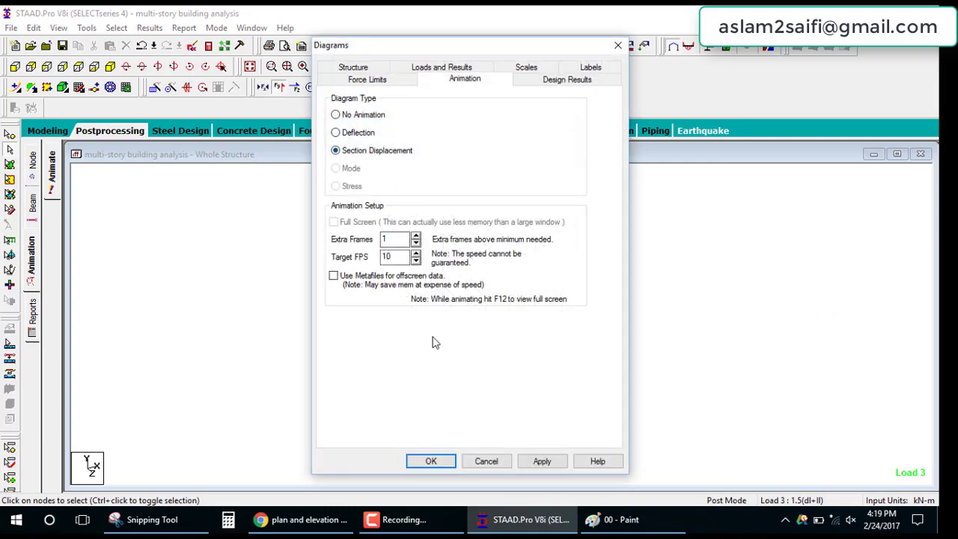
click(431, 461)
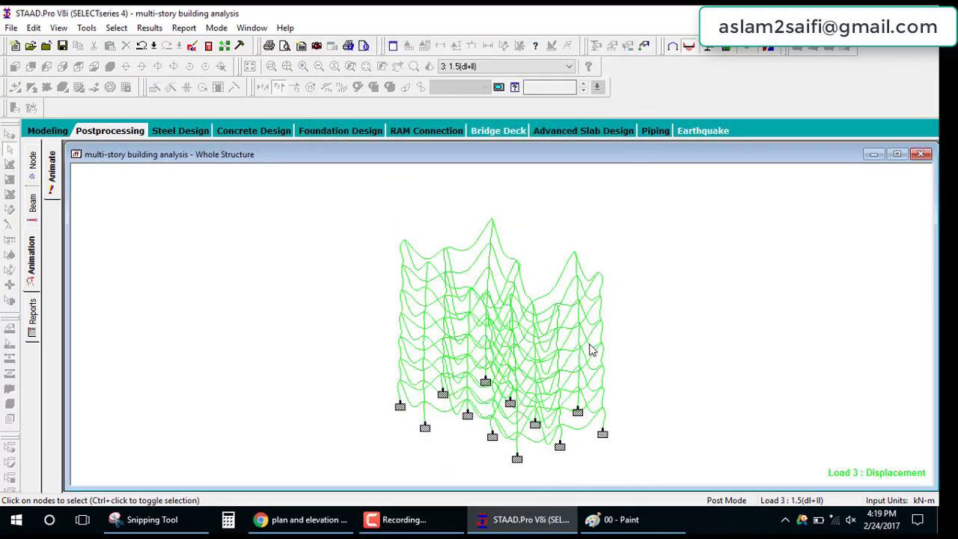
click(137, 132)
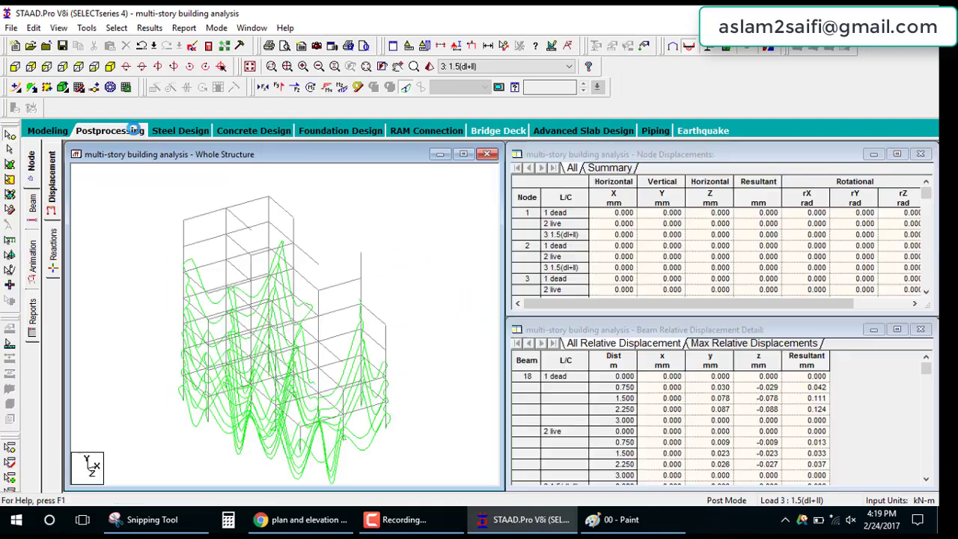
- Maximize the Whole Structure view and show support reactions with the statics check
click(484, 155)
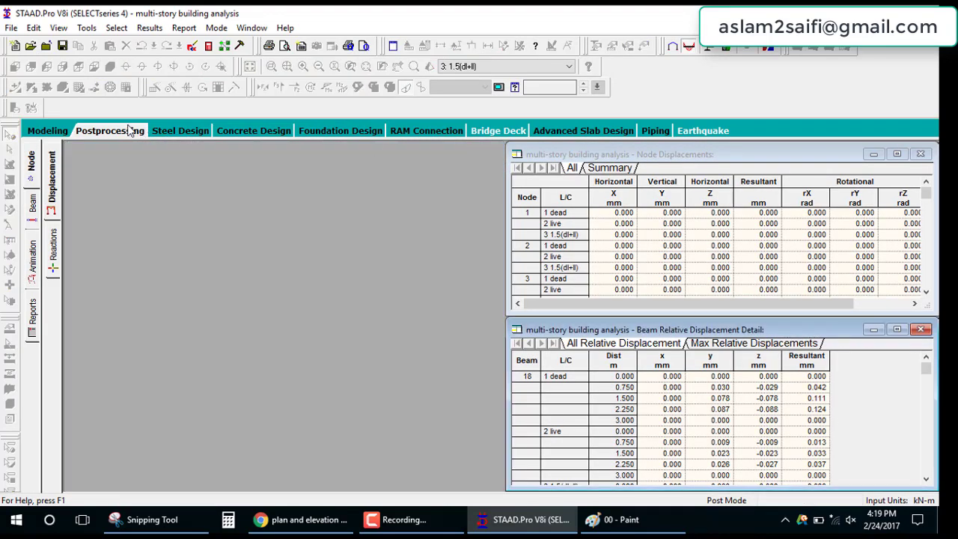
click(129, 133)
click(463, 153)
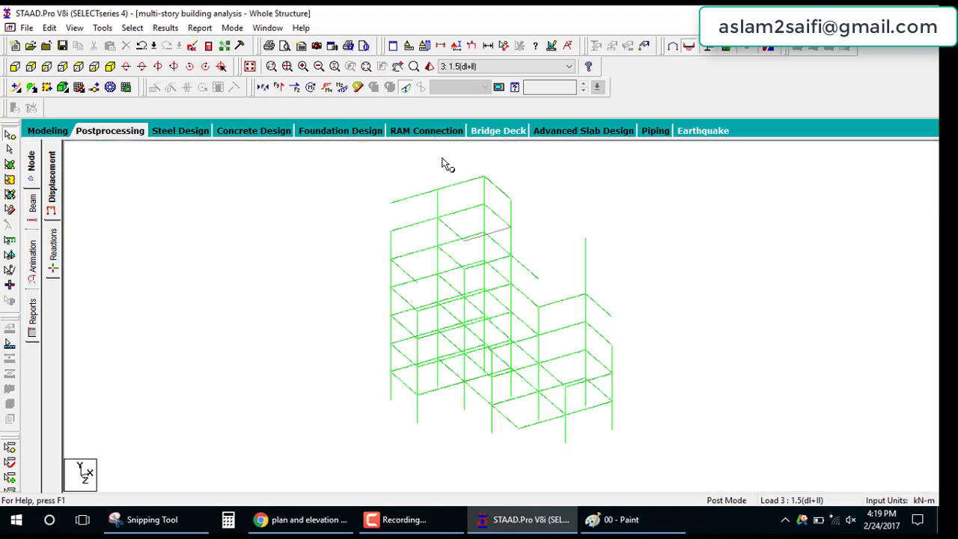
click(53, 247)
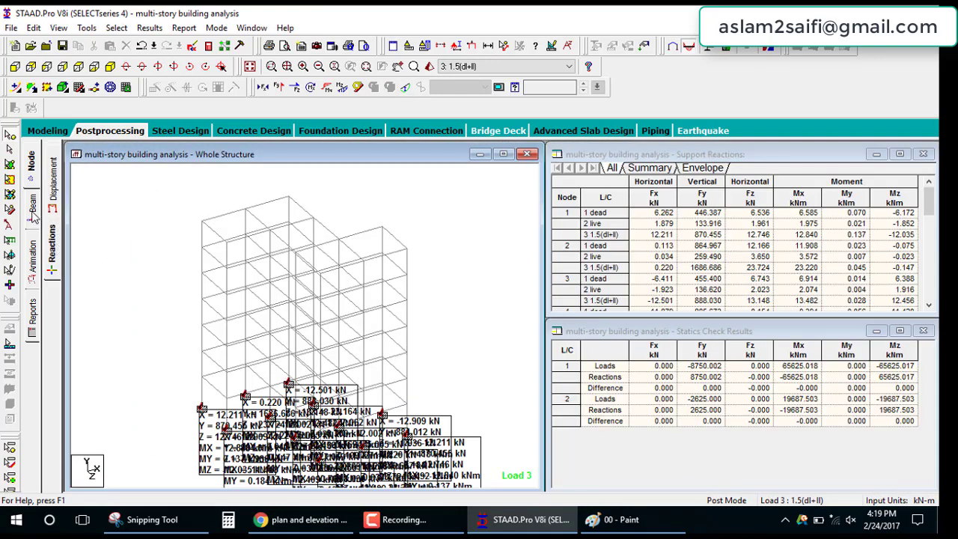
- Inspect the Mz, Fy and Fx force graphs for several upper and lower beams
click(32, 213)
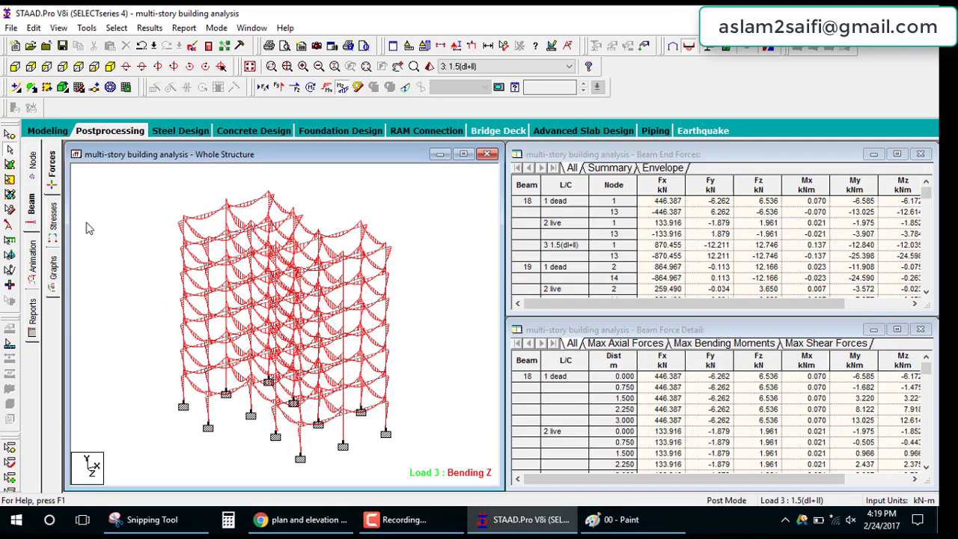
click(54, 268)
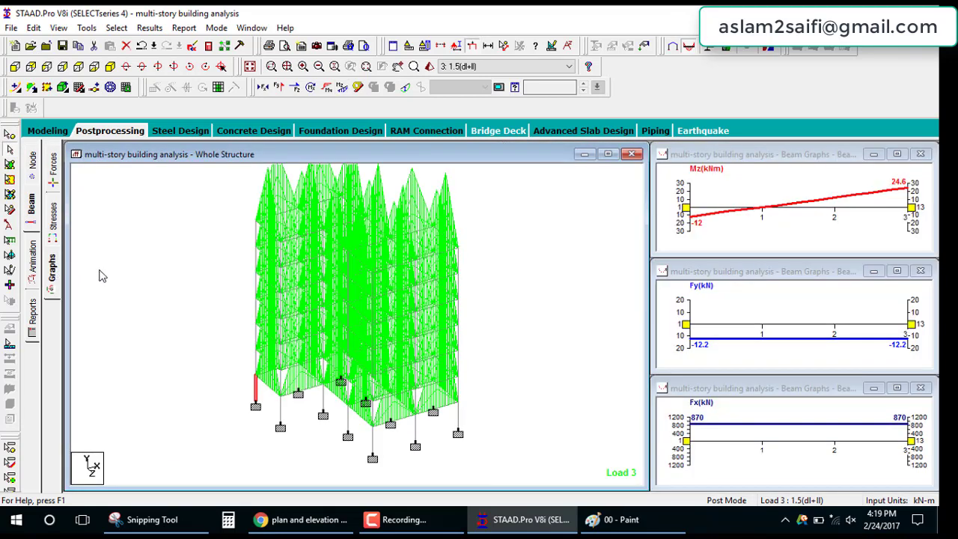
click(388, 244)
click(421, 232)
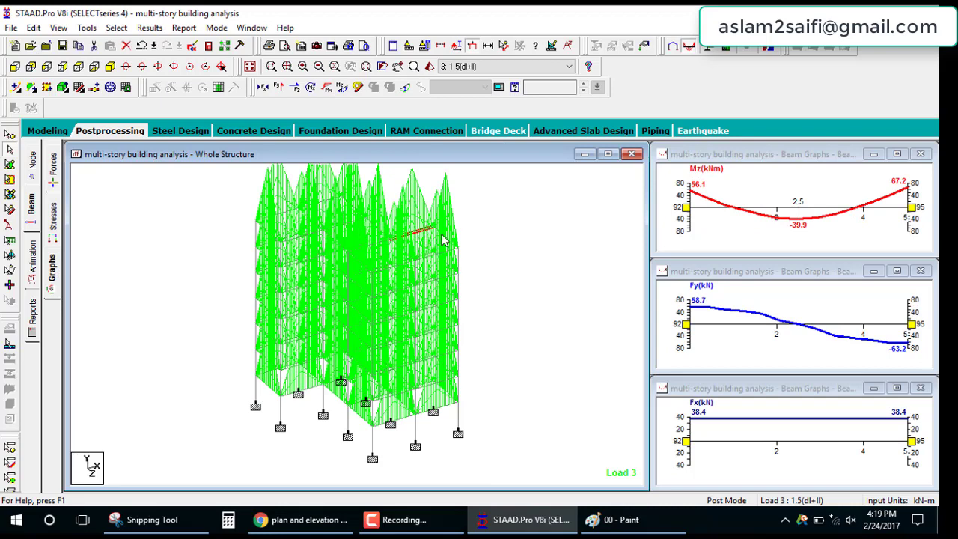
click(442, 257)
click(412, 301)
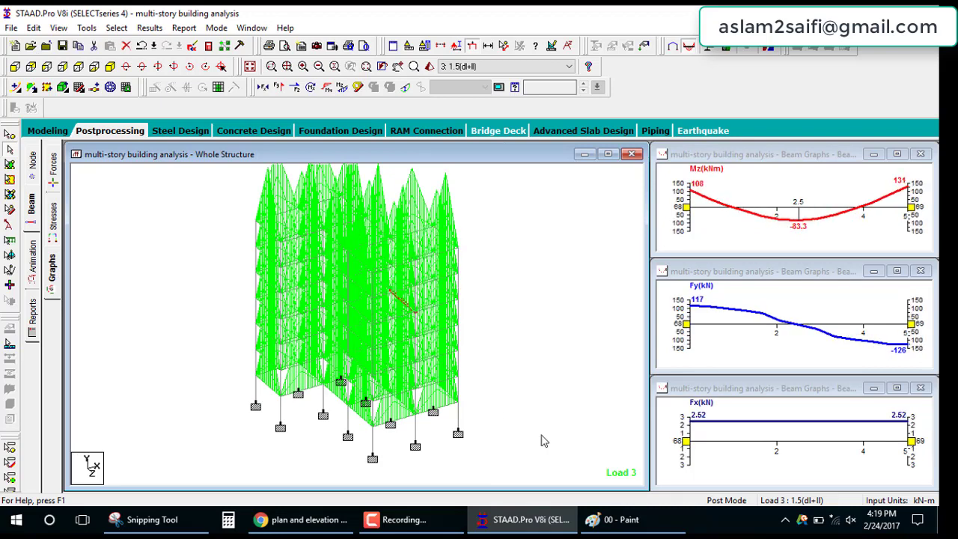
click(397, 526)
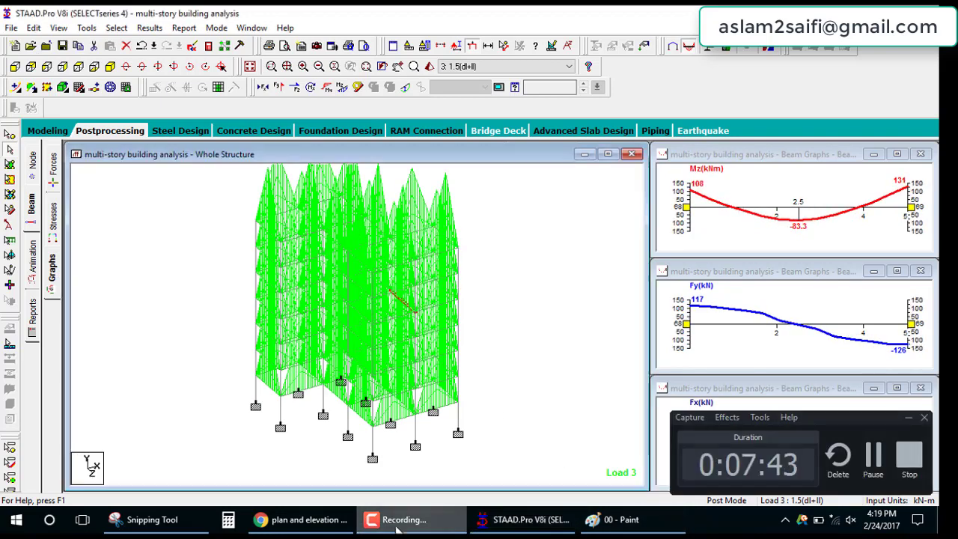
click(397, 526)
click(409, 420)
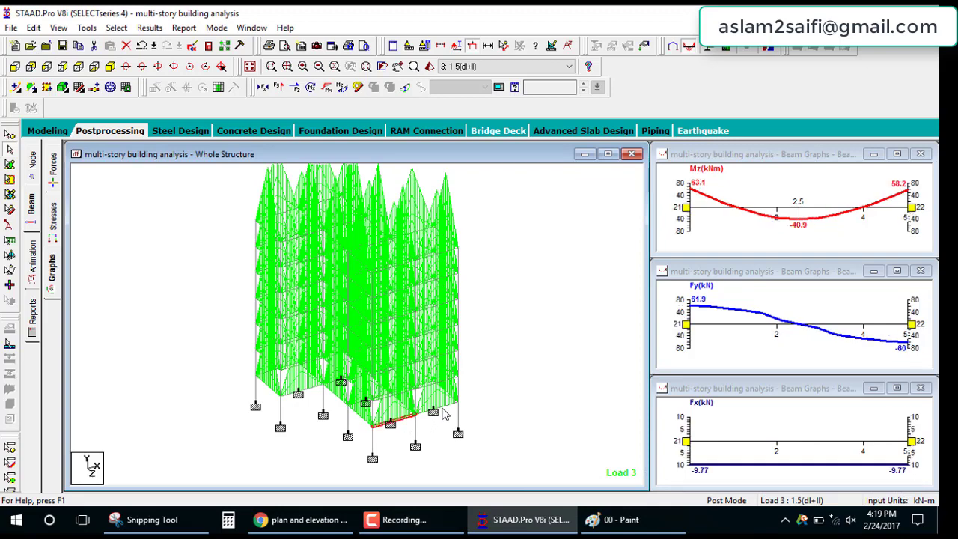
click(458, 389)
click(449, 383)
click(518, 300)
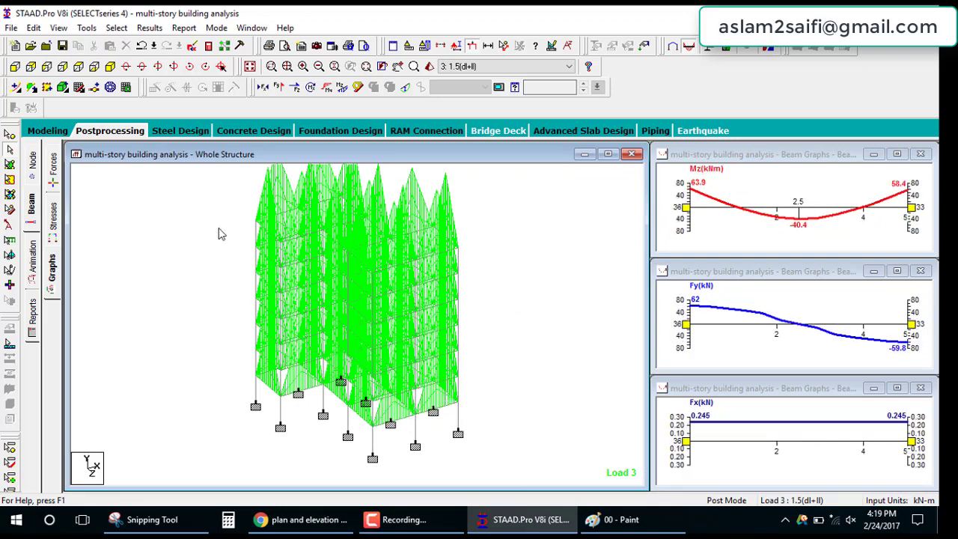
- In front elevation, box-select one upper floor's beams for a new view
click(15, 66)
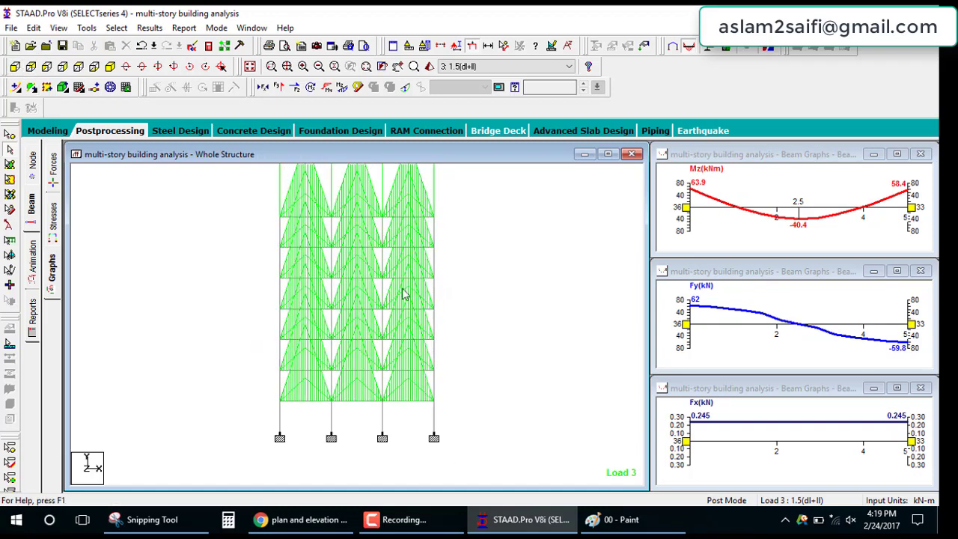
drag(336, 237, 447, 250)
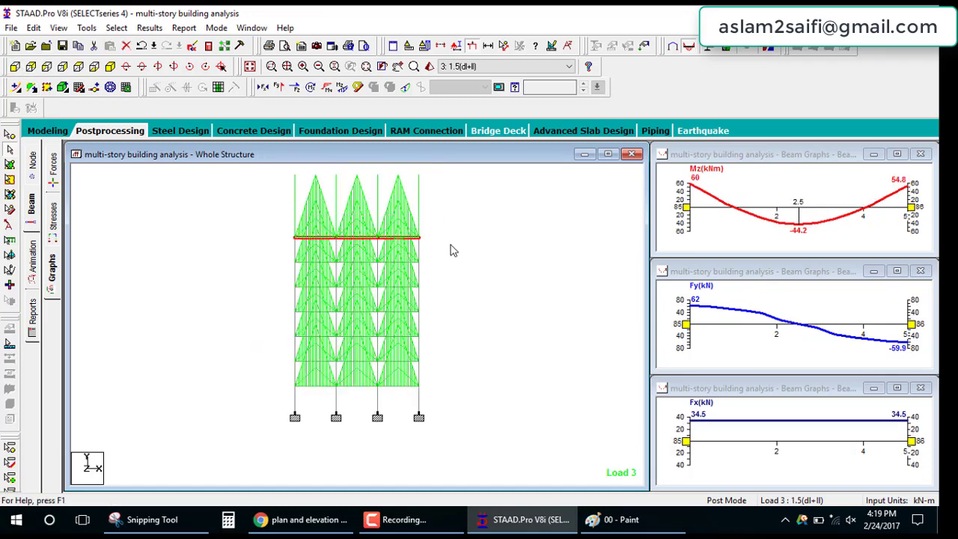
right_click(485, 239)
- Open the selected floor as a new isometric view showing Bending Z moments
click(517, 361)
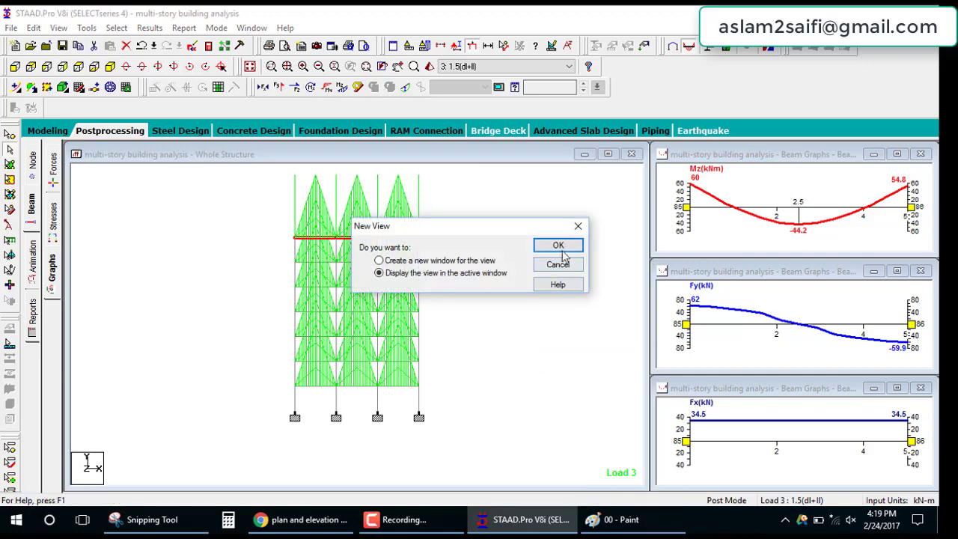
click(554, 247)
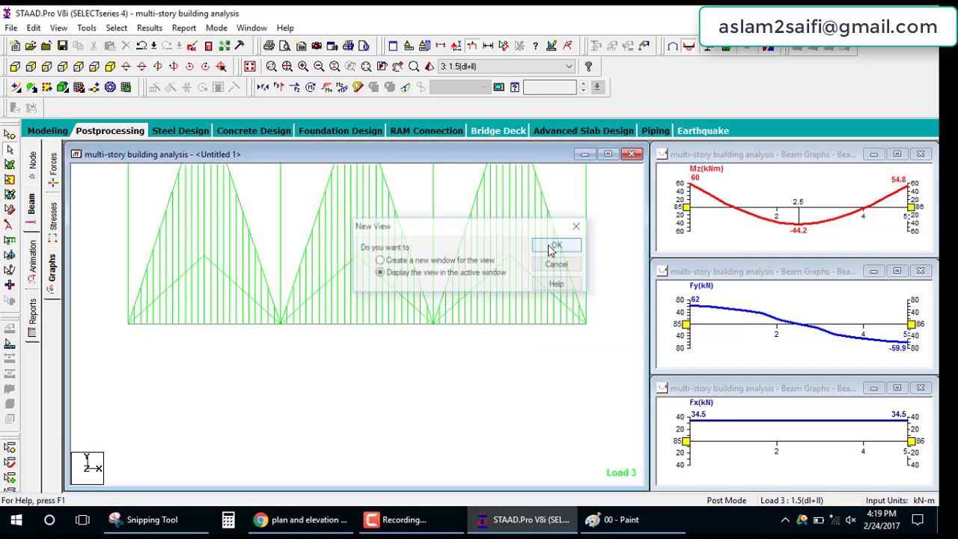
click(110, 66)
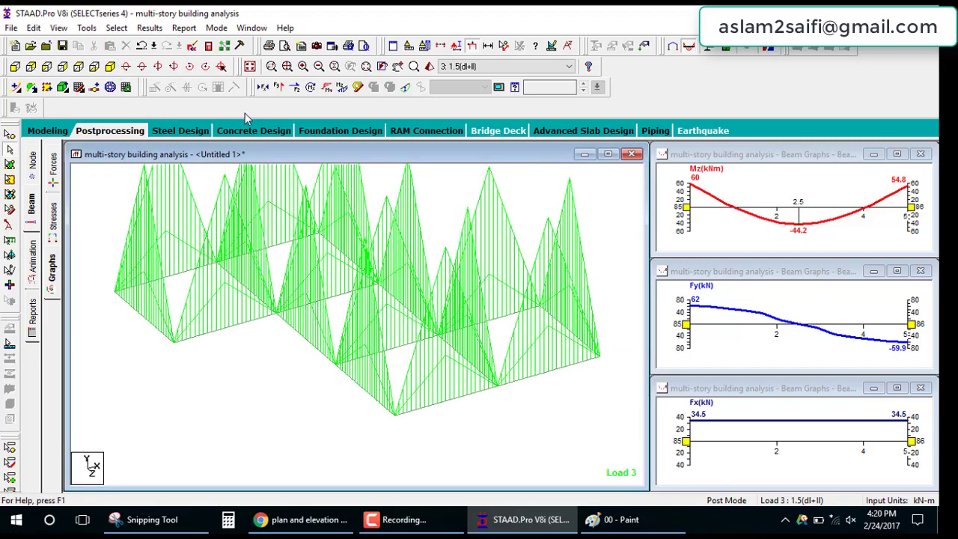
click(343, 88)
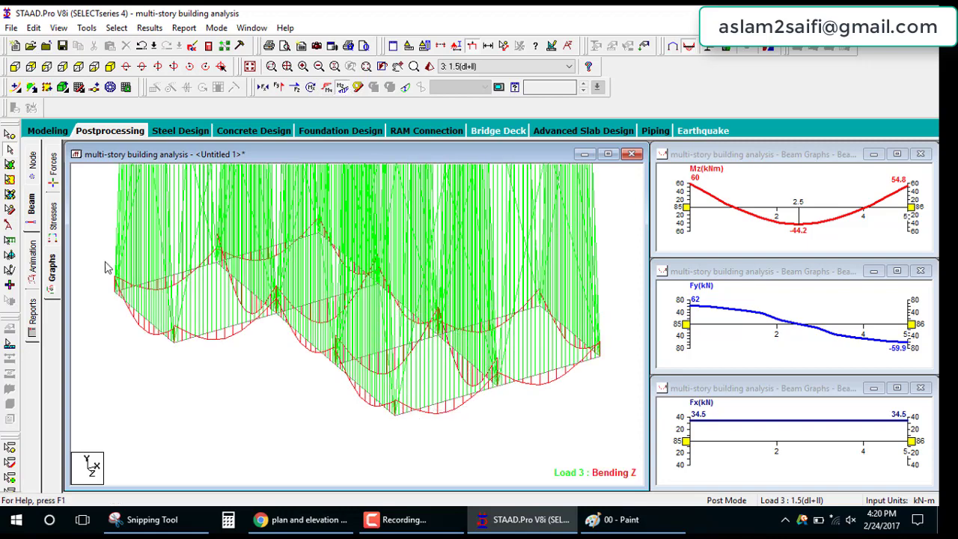
- Return to post-processing and redisplay Load 3 Bending Z on the isolated floor
click(48, 130)
click(342, 88)
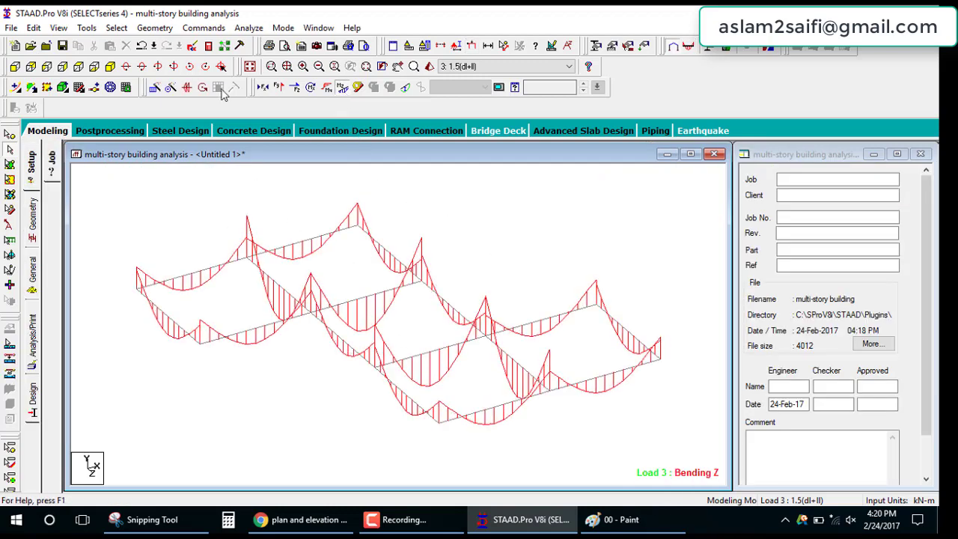
click(119, 133)
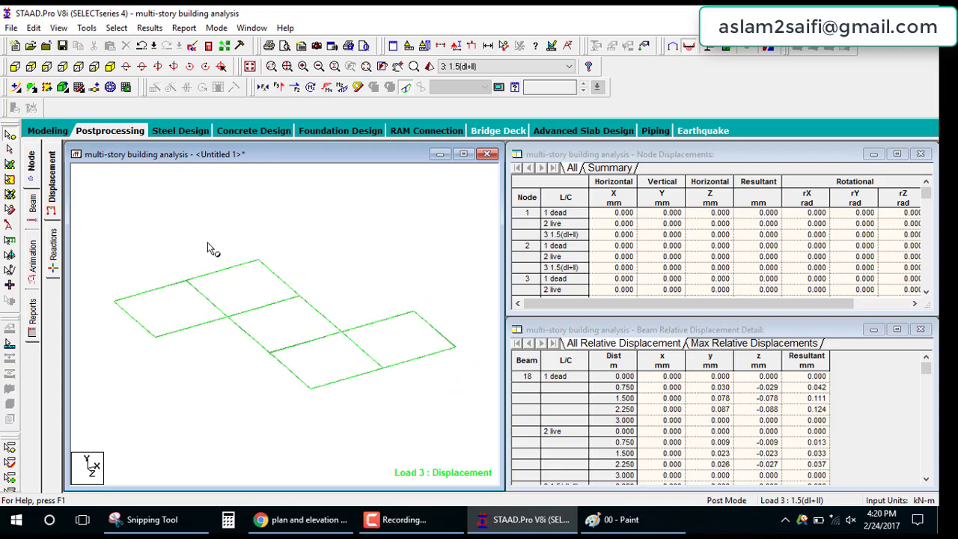
click(342, 87)
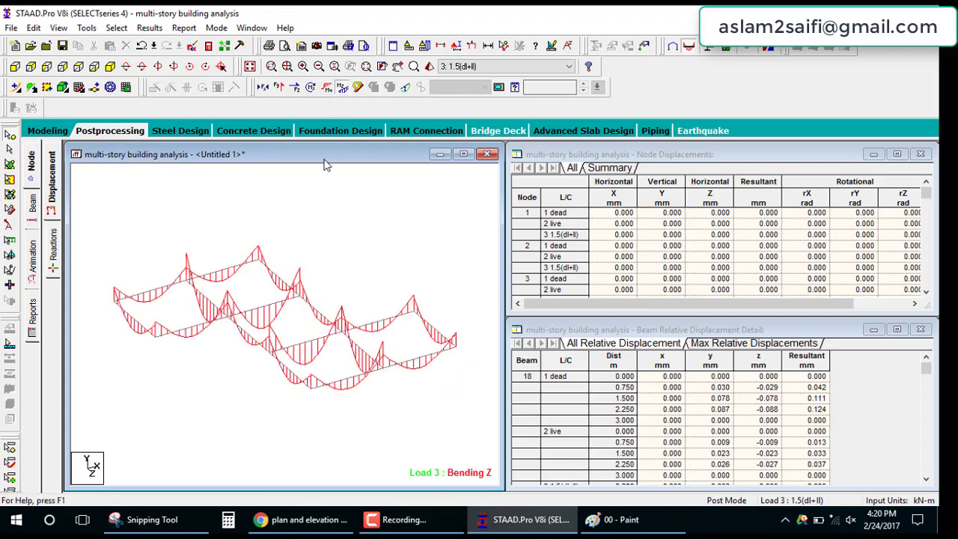
- Annotate the floor's Load 3 Bending Z diagram with end and maximum bending-moment values
click(150, 28)
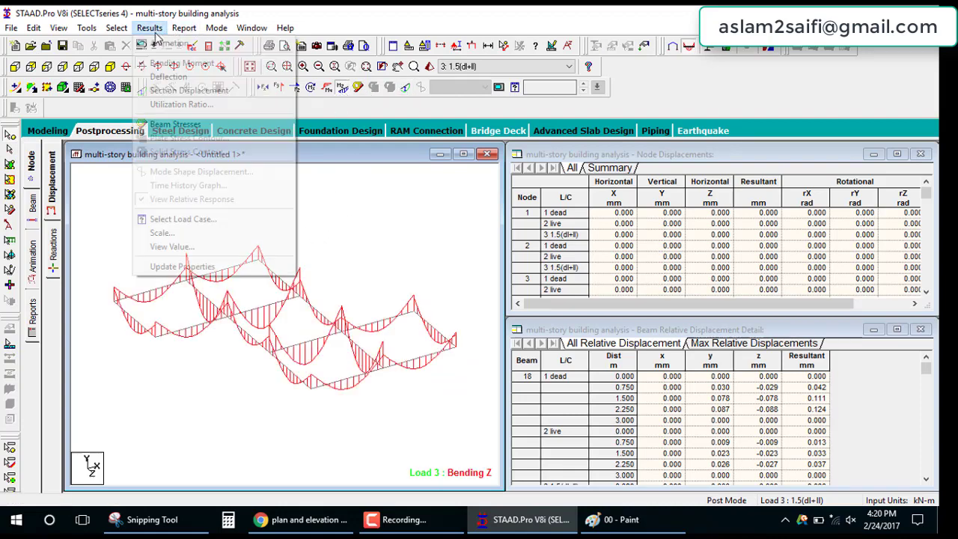
click(156, 248)
click(414, 156)
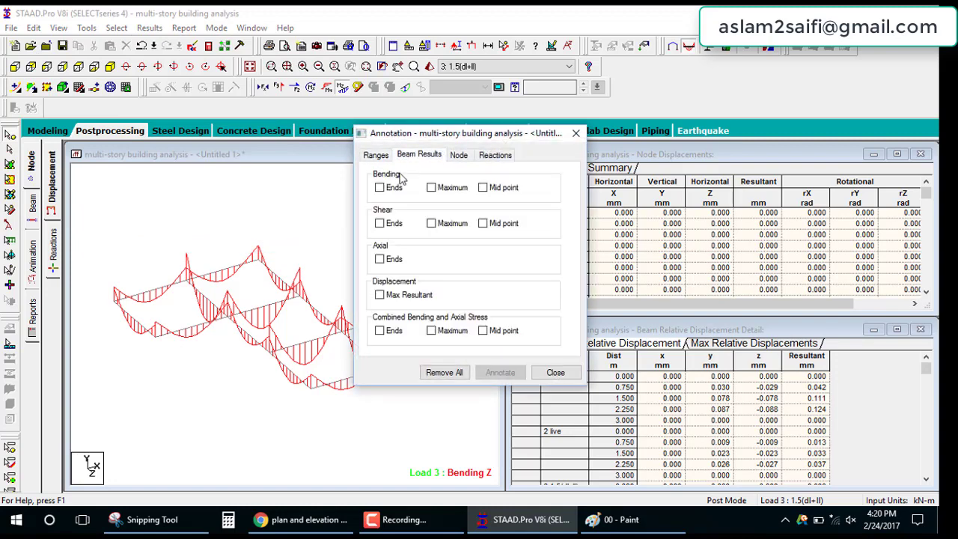
click(395, 188)
click(434, 187)
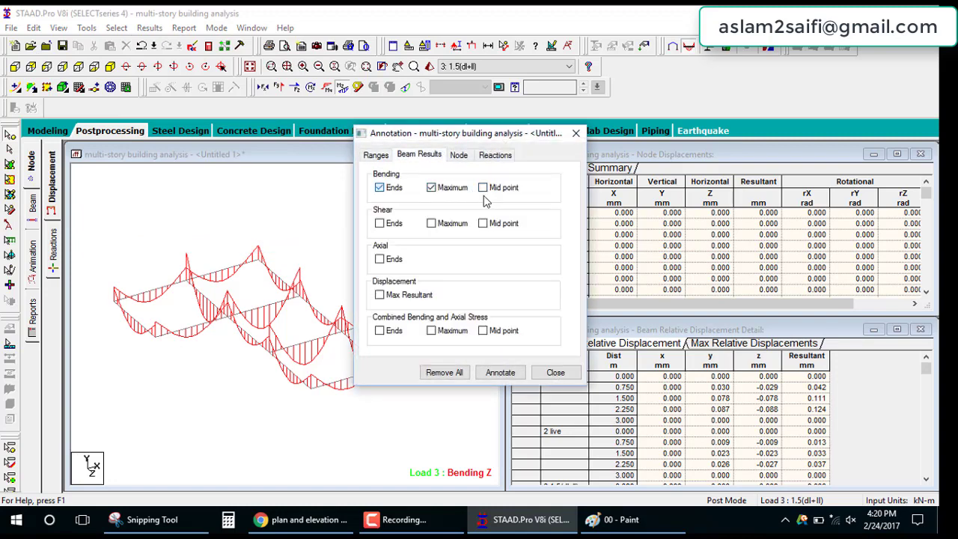
click(500, 372)
click(556, 372)
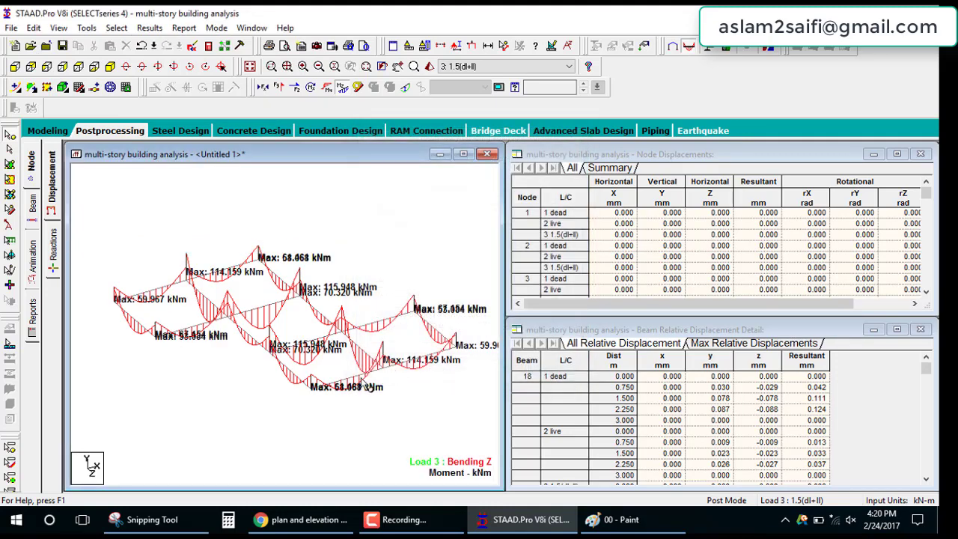
- Enlarge and pan the view to inspect the annotated moments, peaking at 115.948 kNm
scroll(341, 402, up, 1)
scroll(345, 396, up, 1)
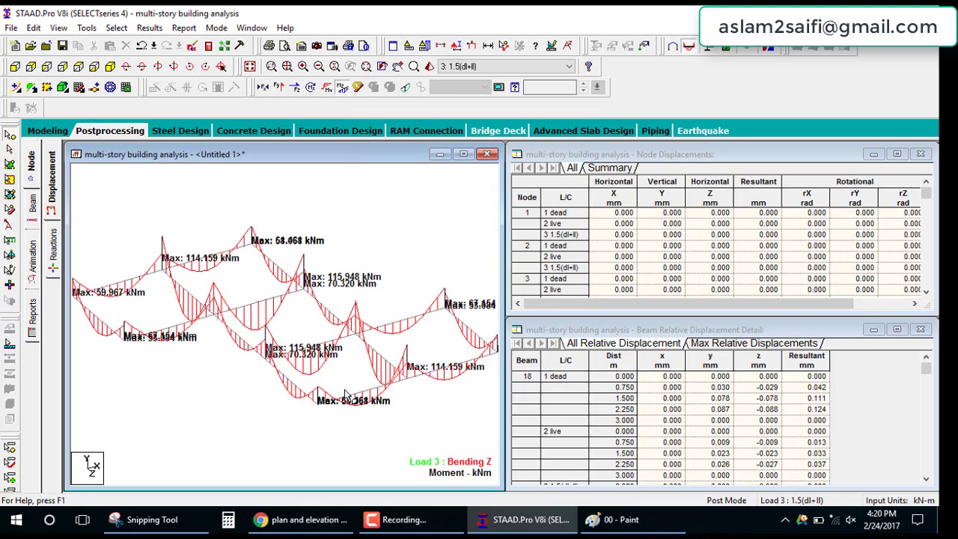
scroll(392, 363, up, 1)
click(463, 154)
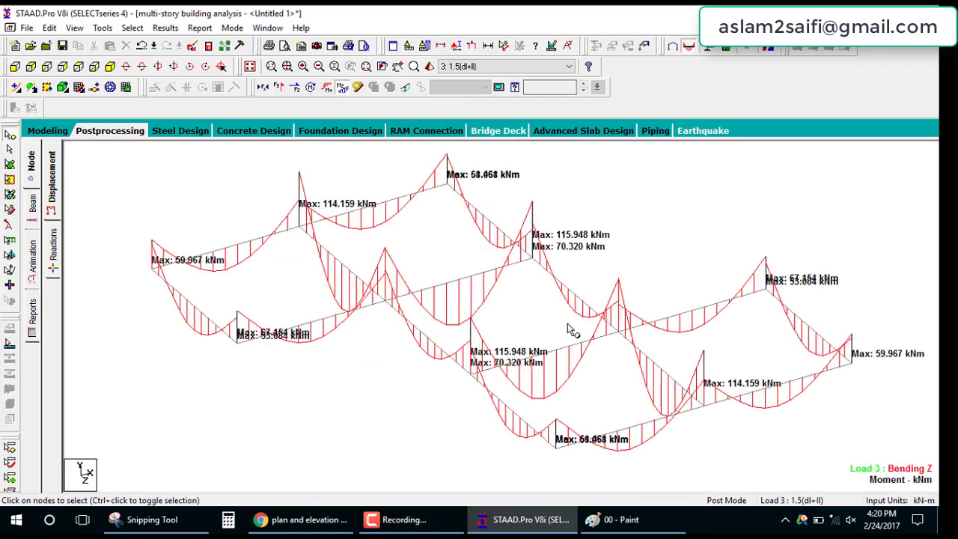
scroll(568, 330, down, 1)
scroll(569, 330, down, 1)
scroll(569, 329, down, 1)
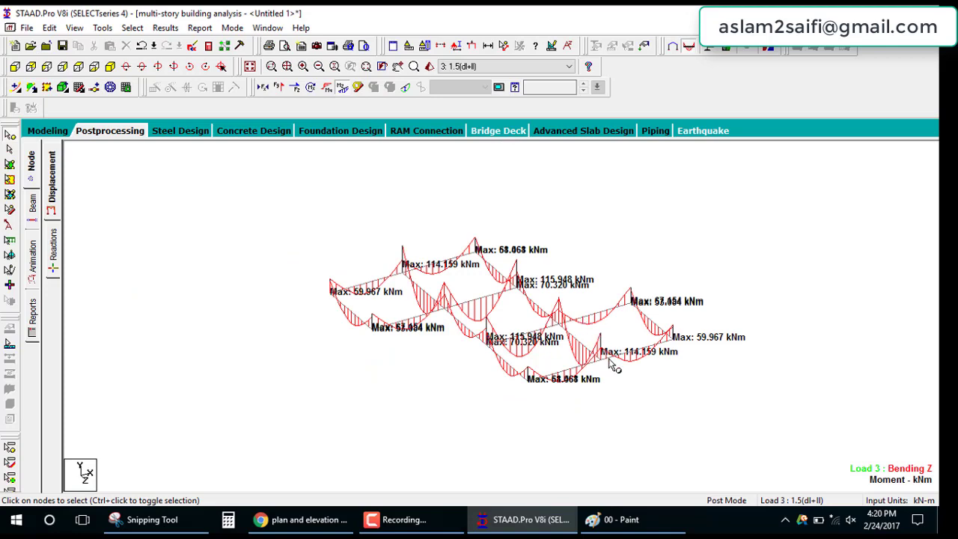
scroll(612, 365, up, 1)
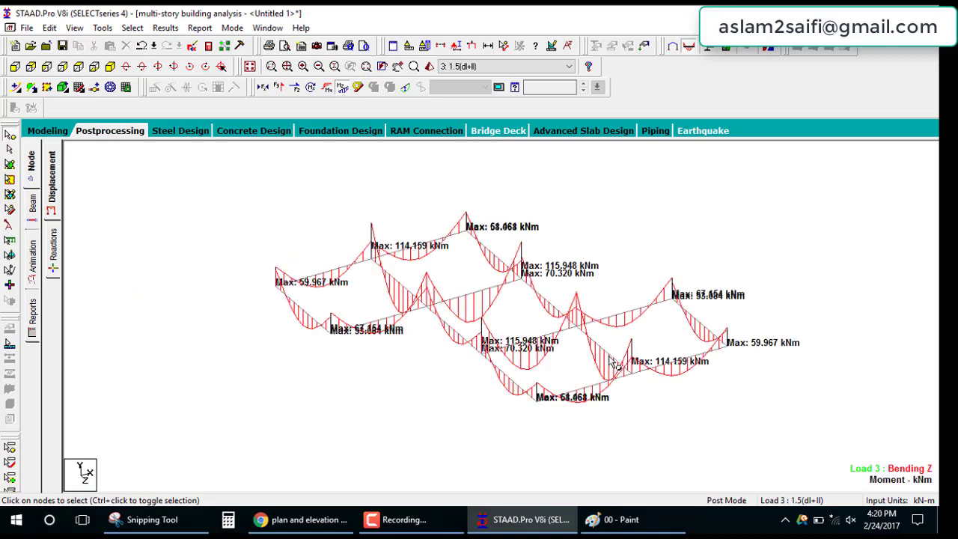
middle_drag(614, 364, 492, 343)
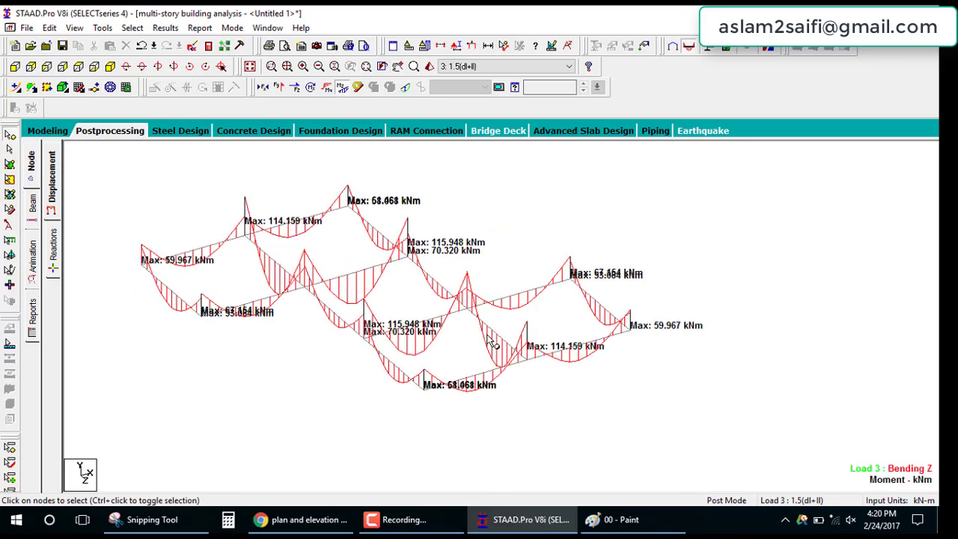
scroll(488, 338, down, 1)
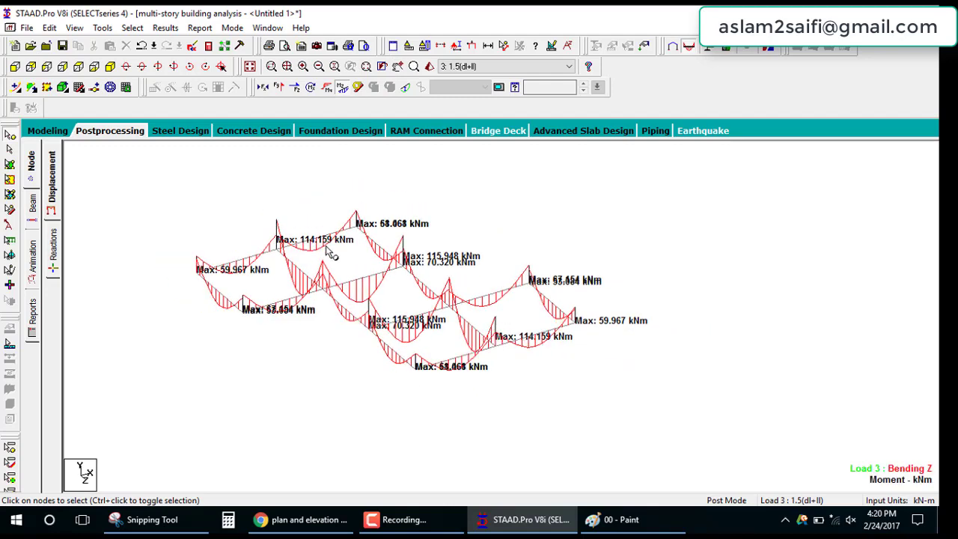
- Return to modelling and show the whole structure in the front (X-Y) elevation
click(60, 131)
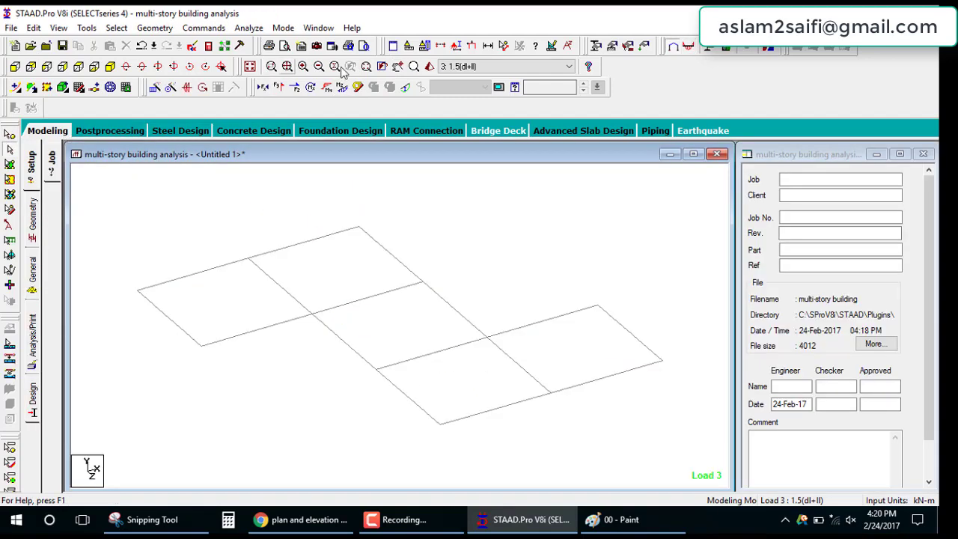
click(250, 67)
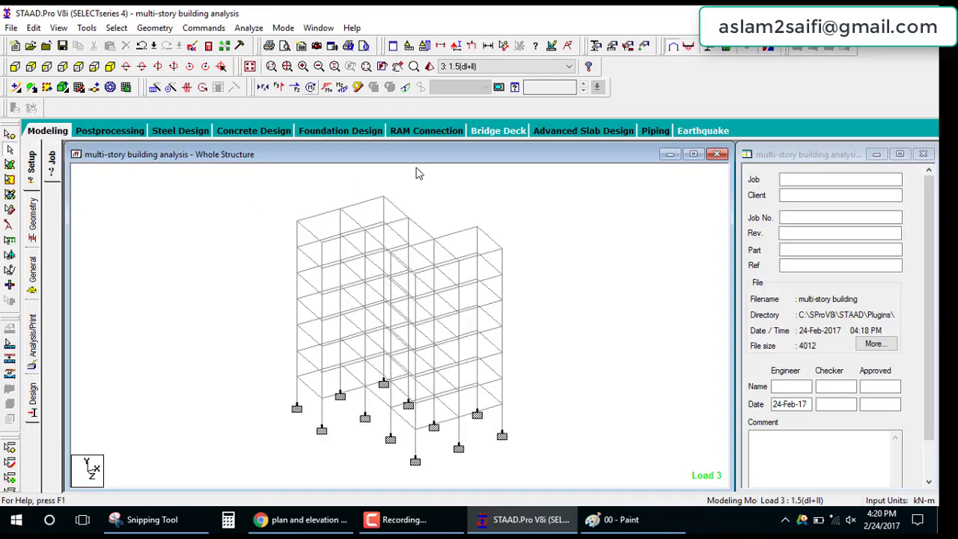
middle_drag(479, 278, 383, 270)
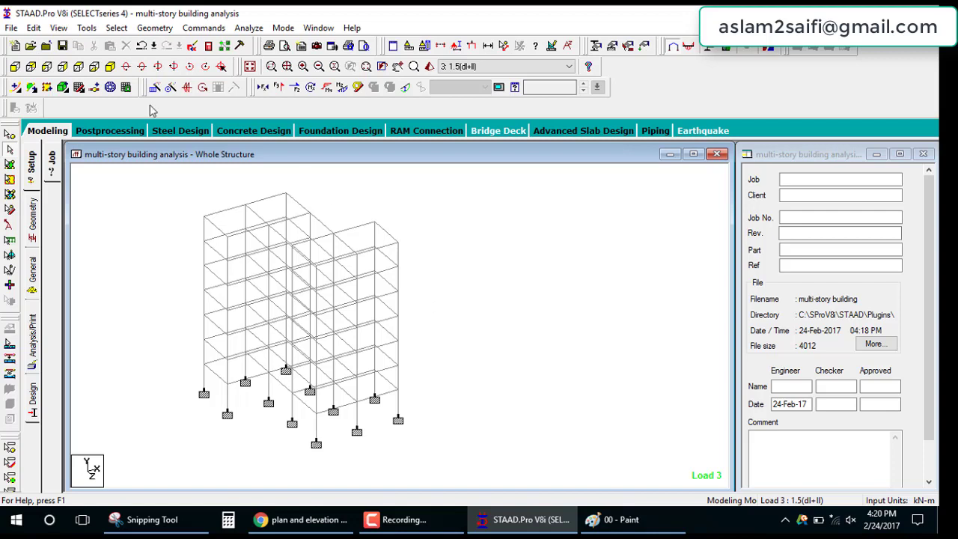
click(15, 66)
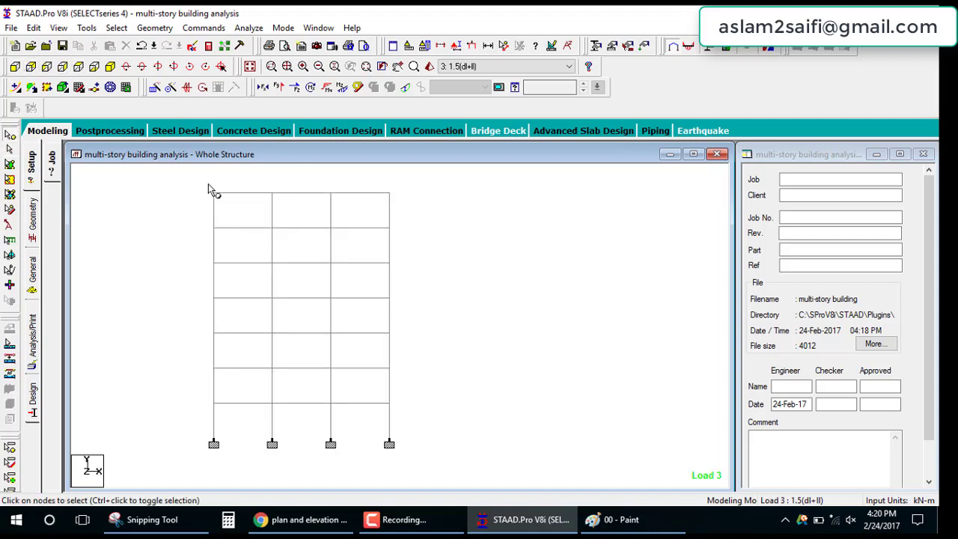
- Box-select the right-hand column nodes and view their Load 3 displacement results
drag(380, 183, 438, 416)
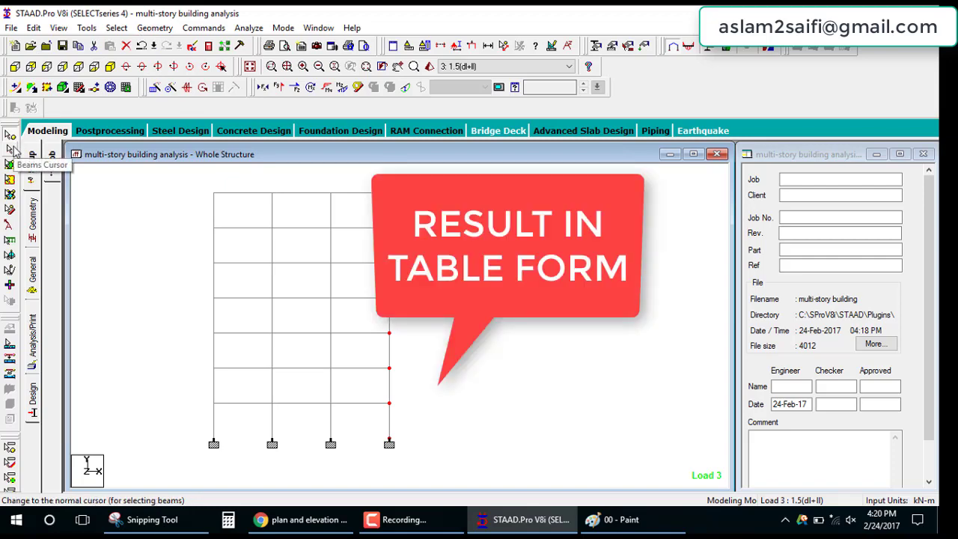
click(120, 28)
mouse_move(154, 28)
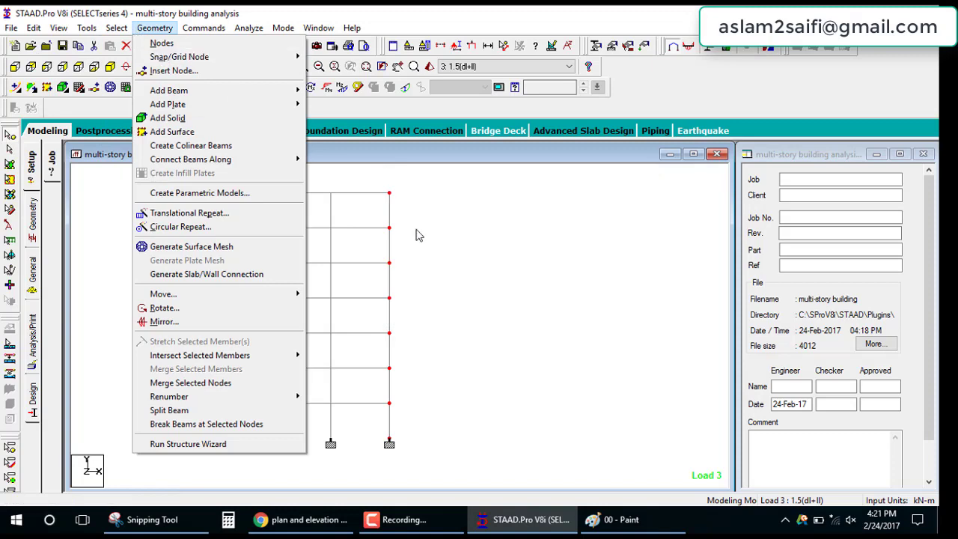
click(94, 133)
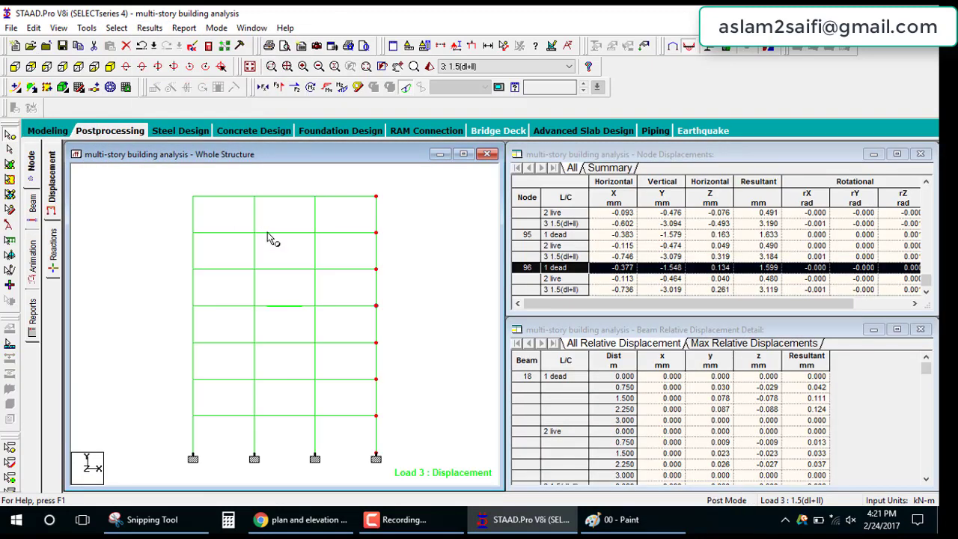
- Generate a joint displacement table sorted by X-translation high to low, maximized for review
click(146, 30)
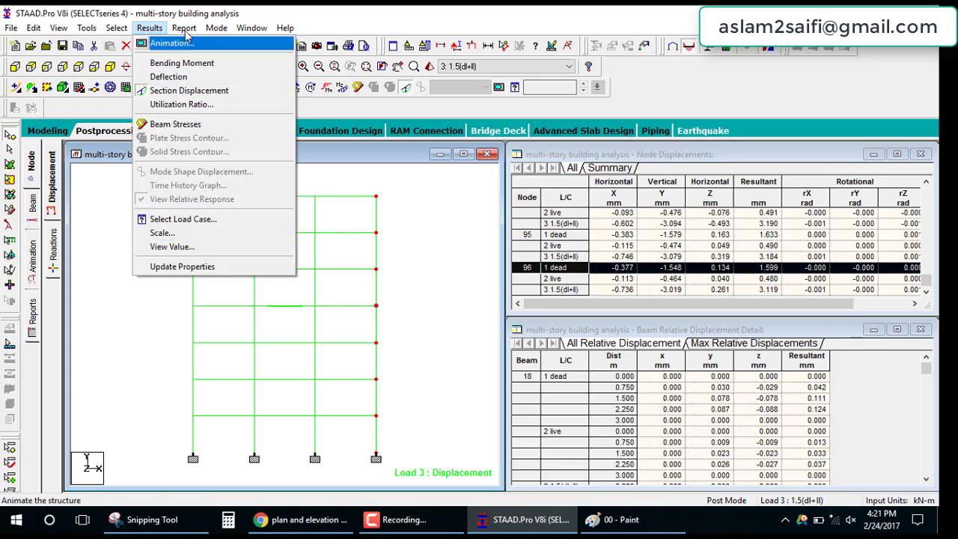
mouse_move(184, 28)
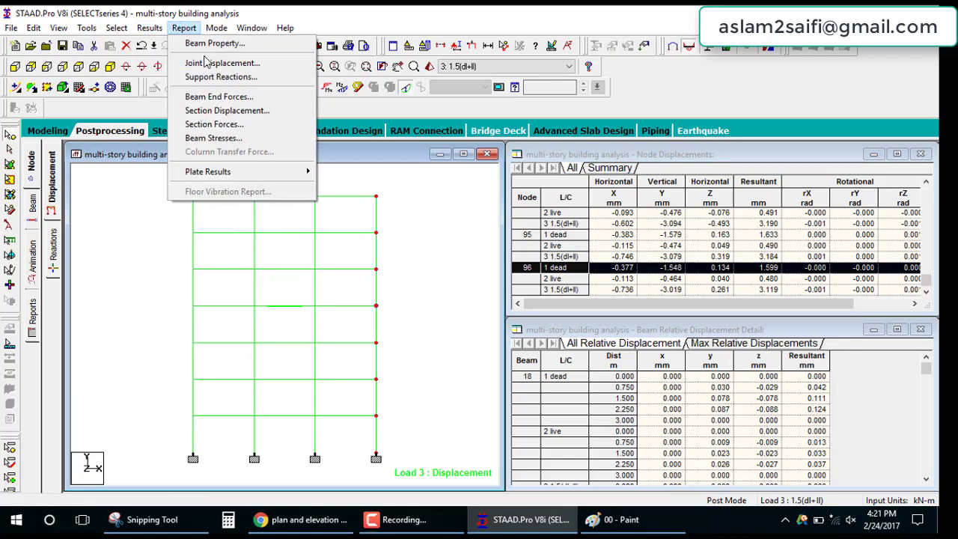
click(206, 63)
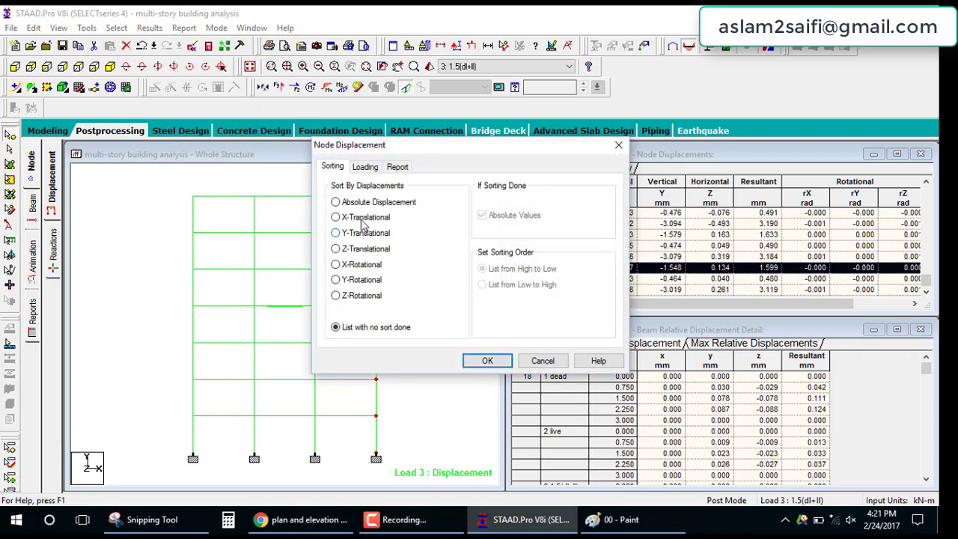
click(336, 217)
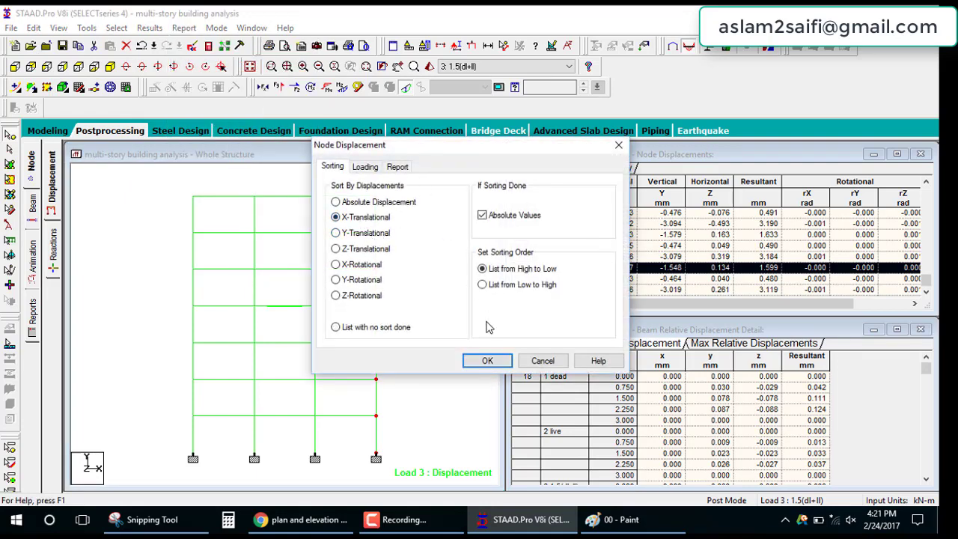
click(487, 360)
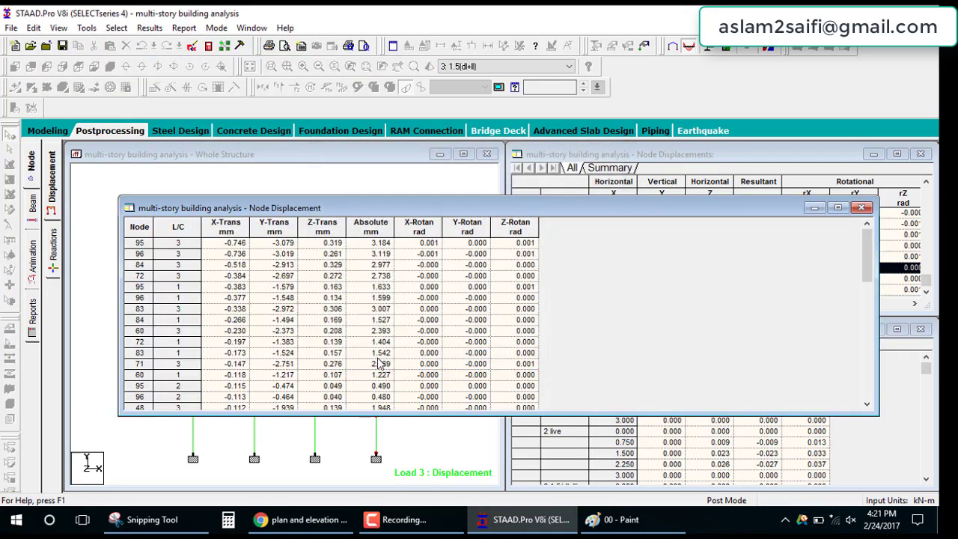
double_click(549, 209)
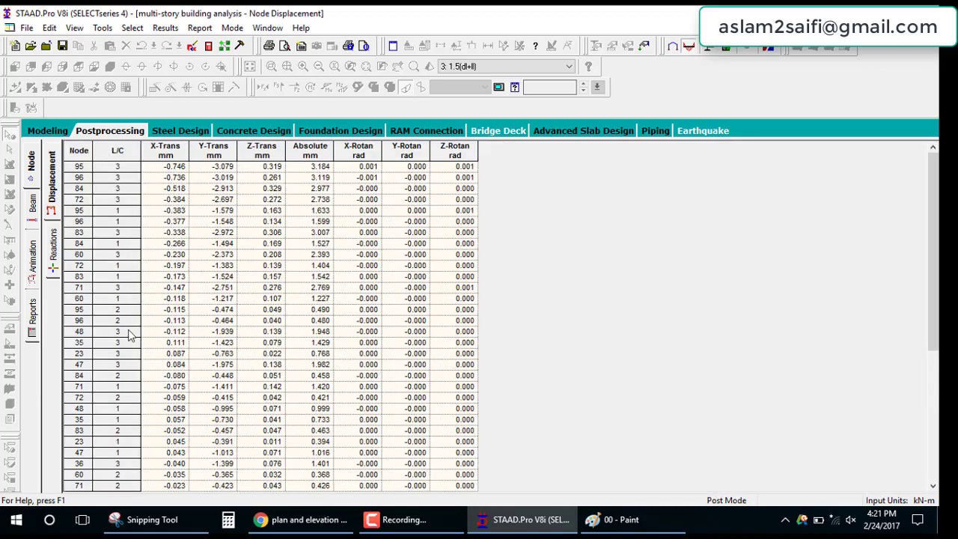
scroll(252, 317, down, 1)
scroll(626, 289, down, 2)
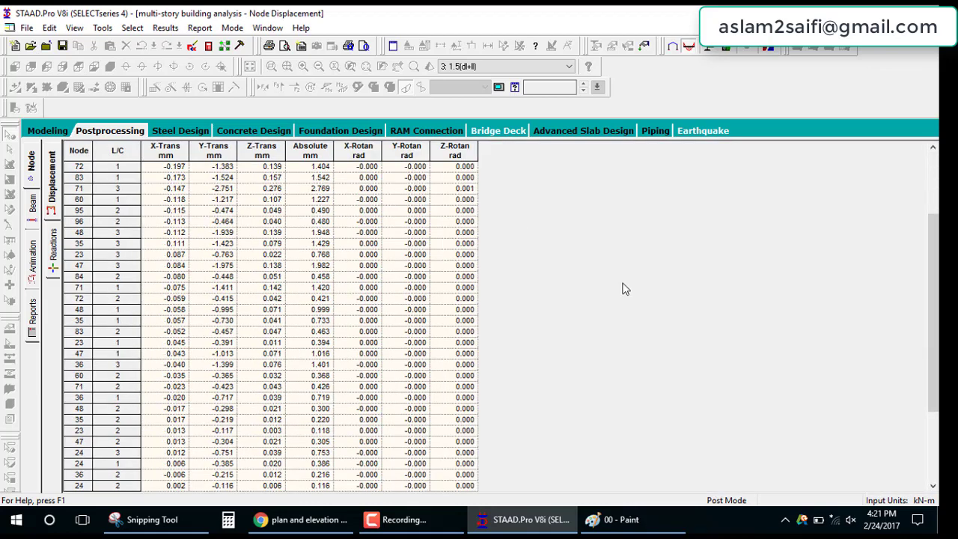
click(56, 131)
- Clear the node selection, rotate a rendered 3D preview of the frame, then restore the isometric view
click(388, 219)
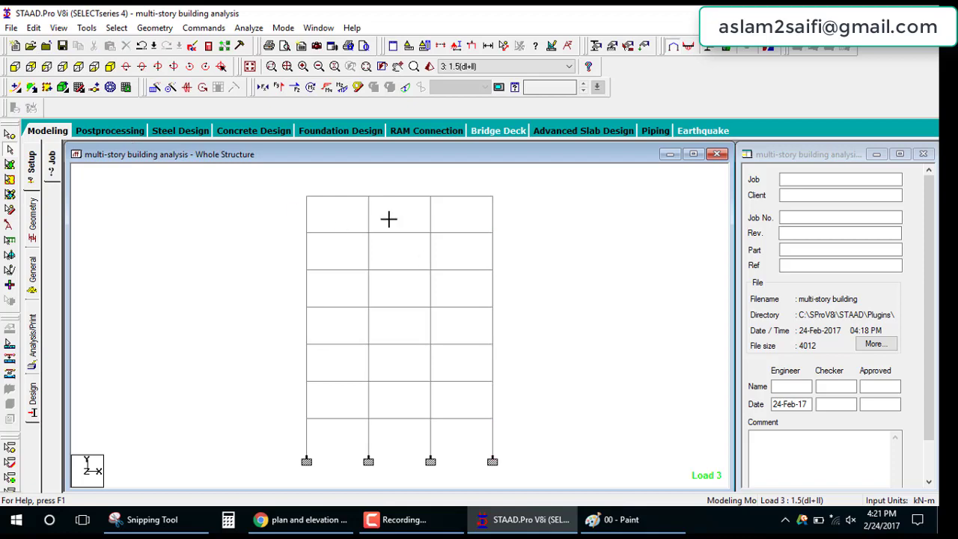
scroll(509, 323, up, 1)
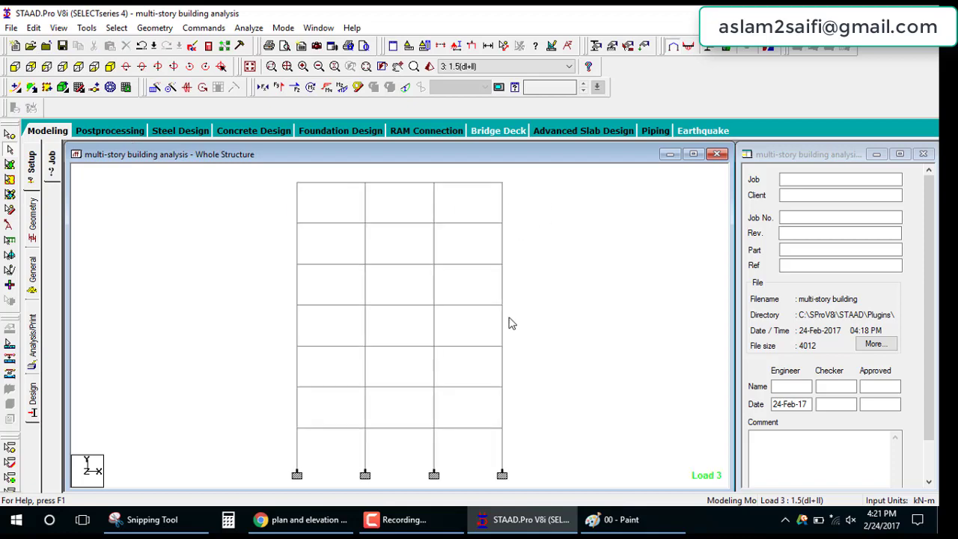
click(429, 66)
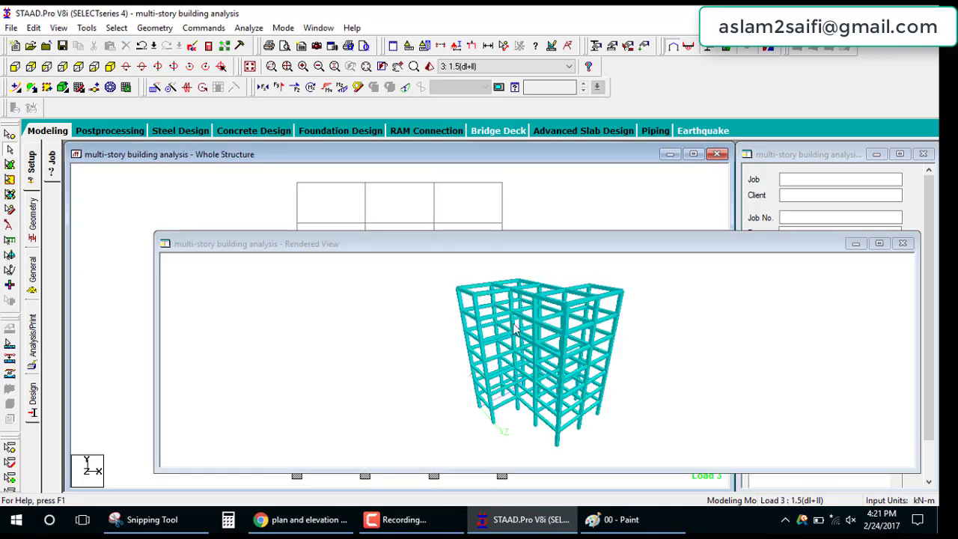
drag(388, 352, 677, 307)
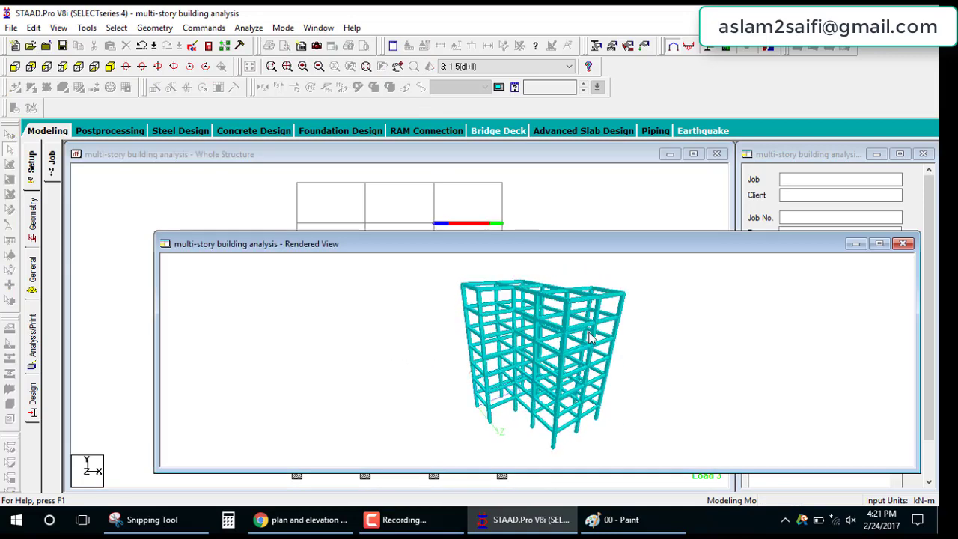
click(903, 243)
click(249, 67)
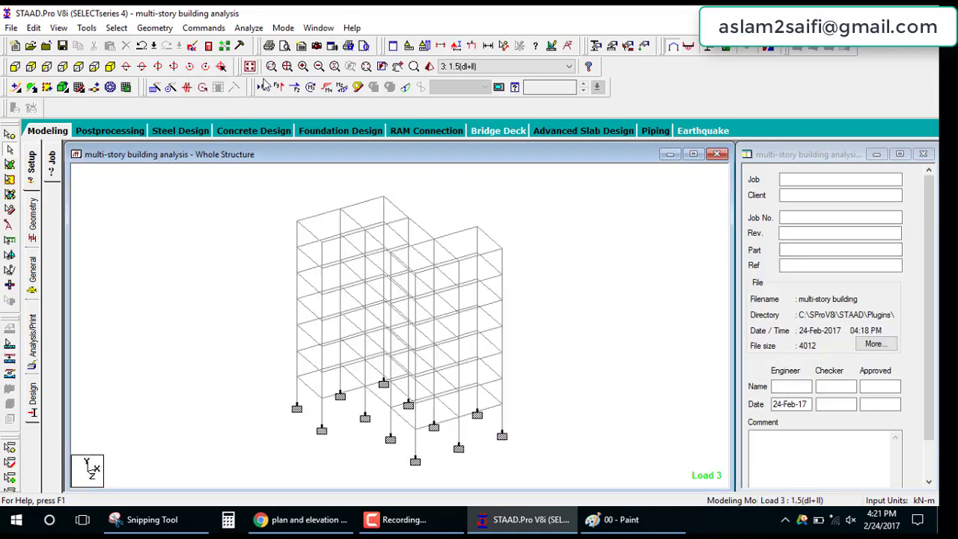
- Show the members as full 3D sections, then switch them to section outlines
right_click(544, 228)
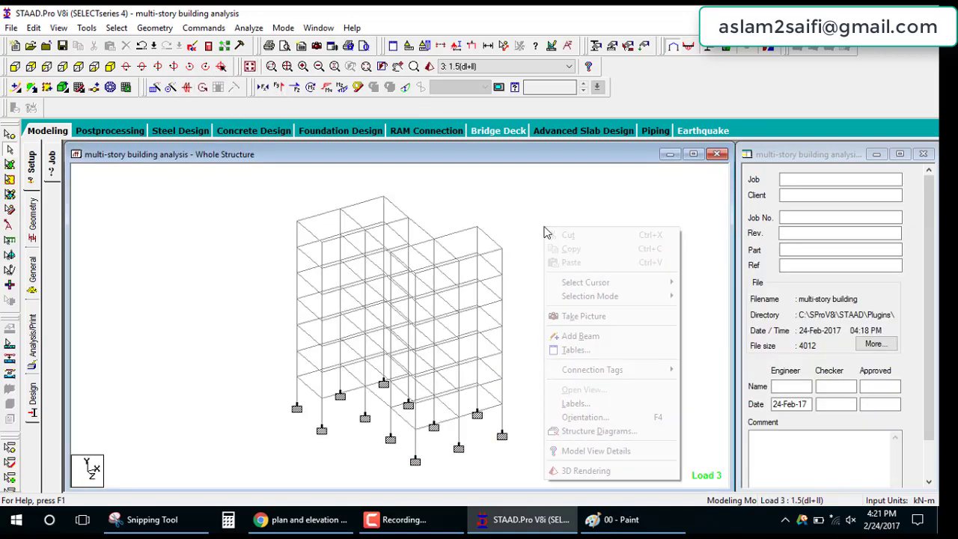
click(595, 432)
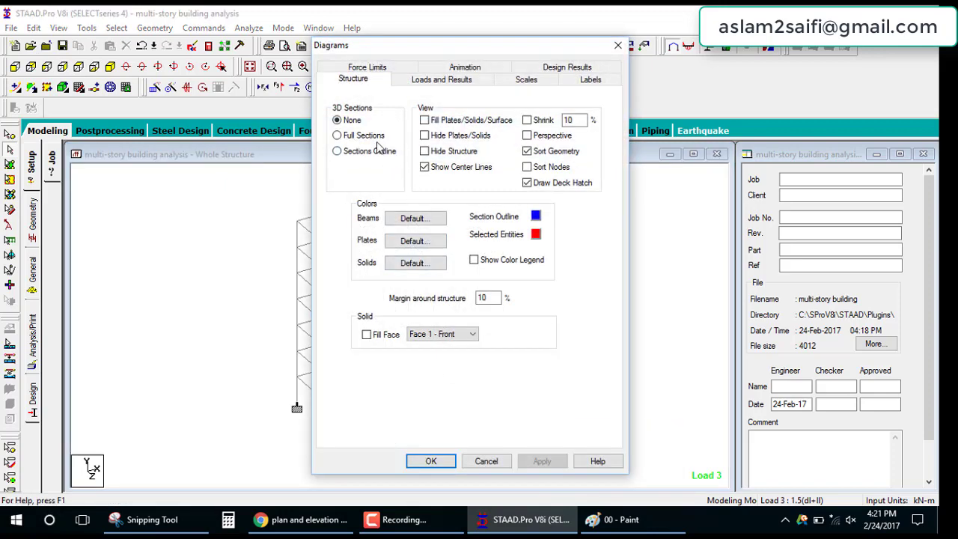
click(373, 136)
click(542, 461)
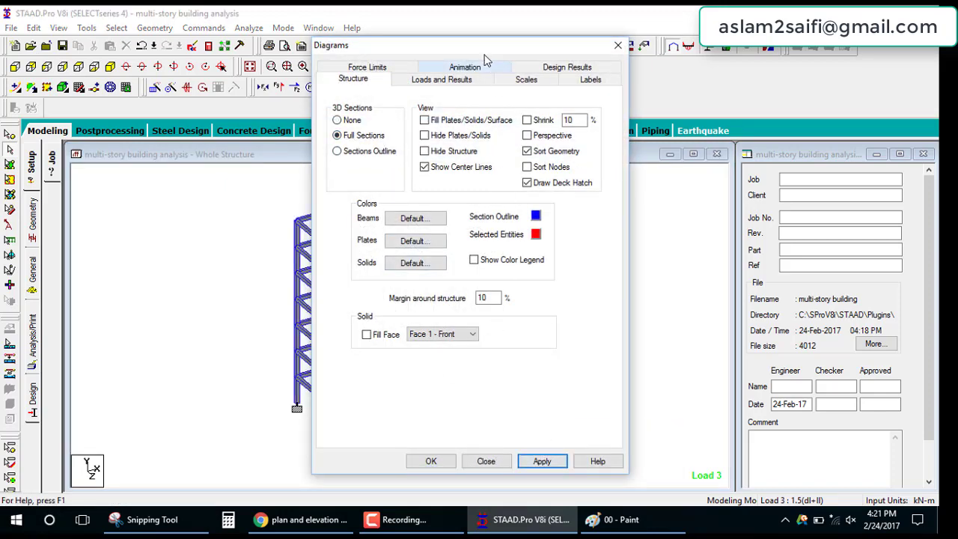
drag(485, 47, 775, 33)
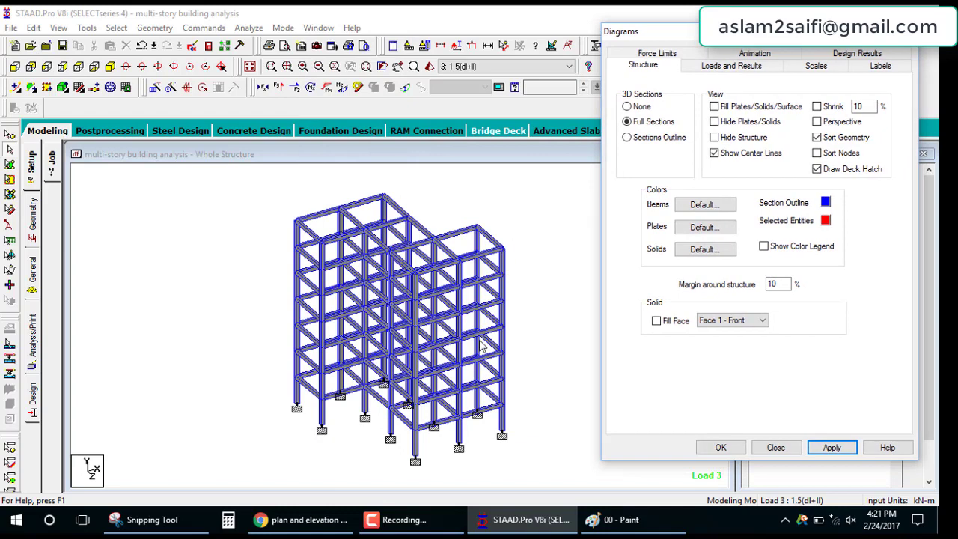
click(674, 140)
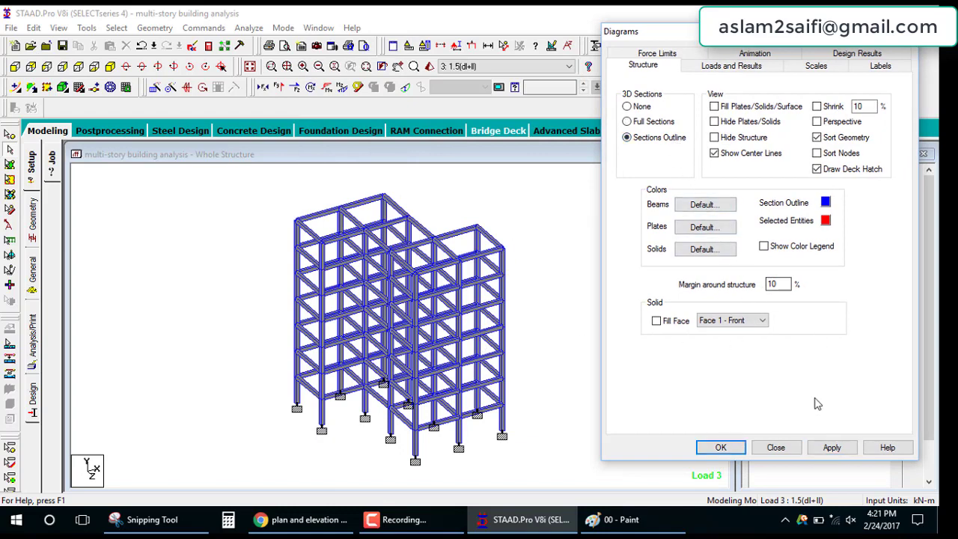
click(839, 452)
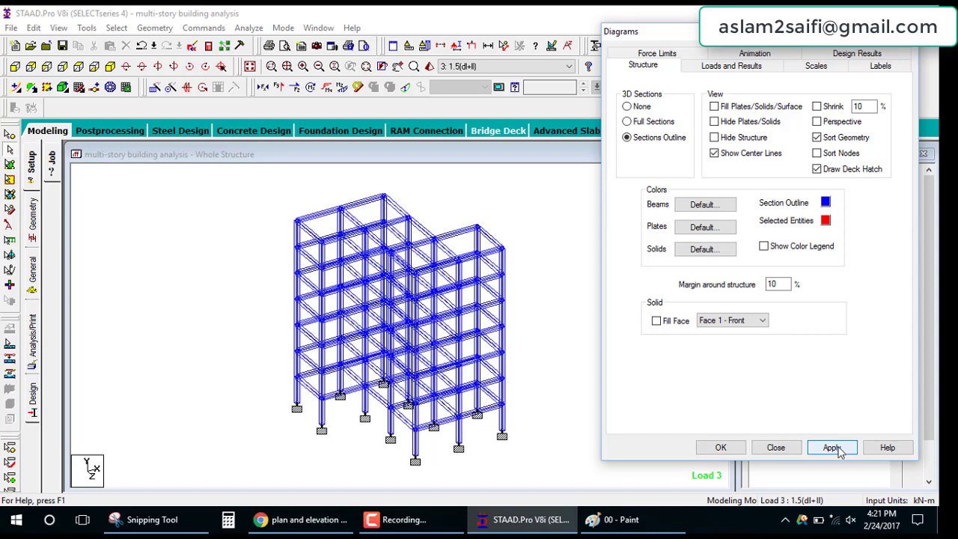
click(722, 448)
click(431, 521)
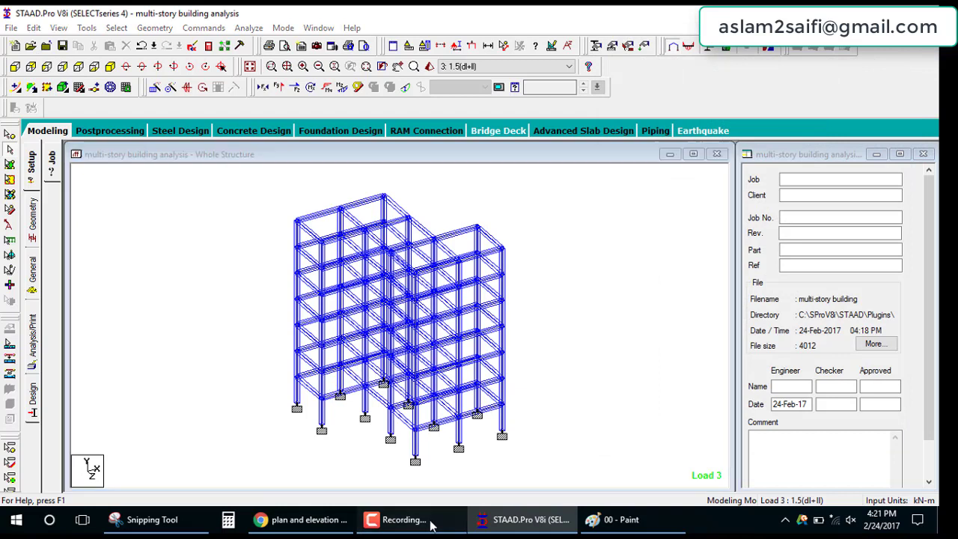
click(591, 369)
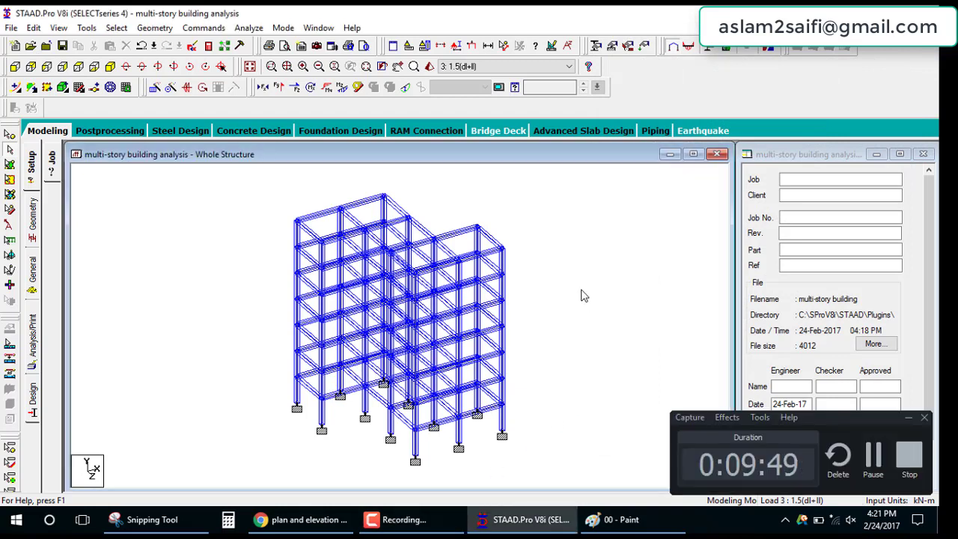